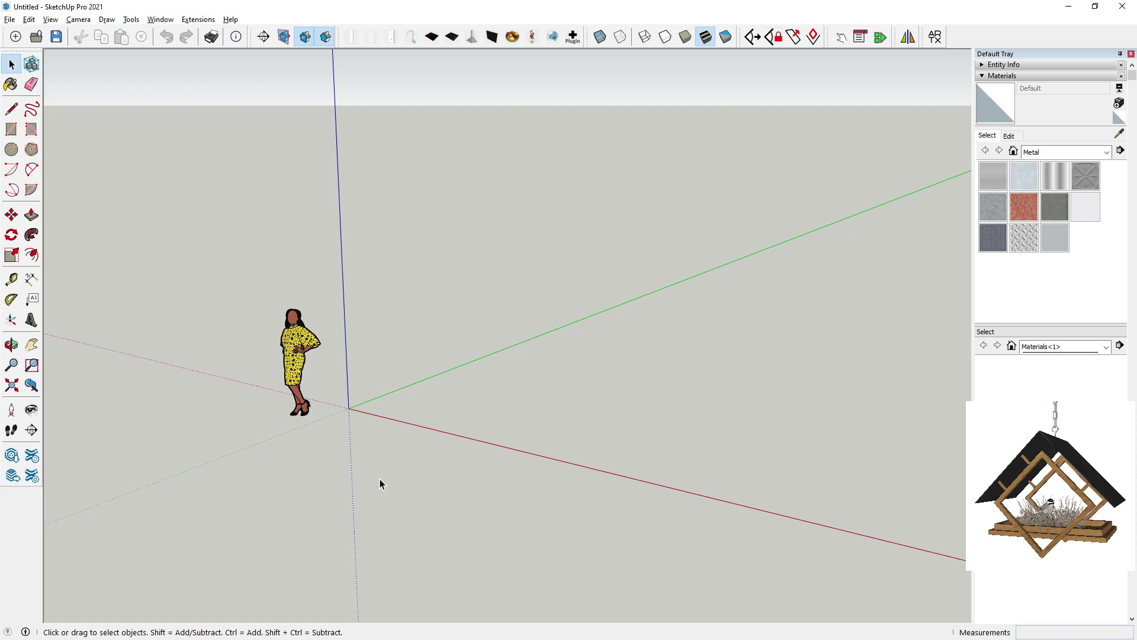
# Draw a 20 by 12 inch rectangle on the ground plane near the origin
pyautogui.moveTo(380, 479); pyautogui.dragTo(476, 552, button='middle')
pyautogui.scroll(5, 423, 367)
pyautogui.moveTo(409, 451); pyautogui.dragTo(468, 510, button='middle')
pyautogui.click(11, 130)
pyautogui.moveTo(352, 322)
pyautogui.mouseDown(button='middle')
pyautogui.moveTo(343, 431)
pyautogui.moveTo(358, 317)
pyautogui.mouseUp(button='middle')
pyautogui.scroll(1, 317, 330)
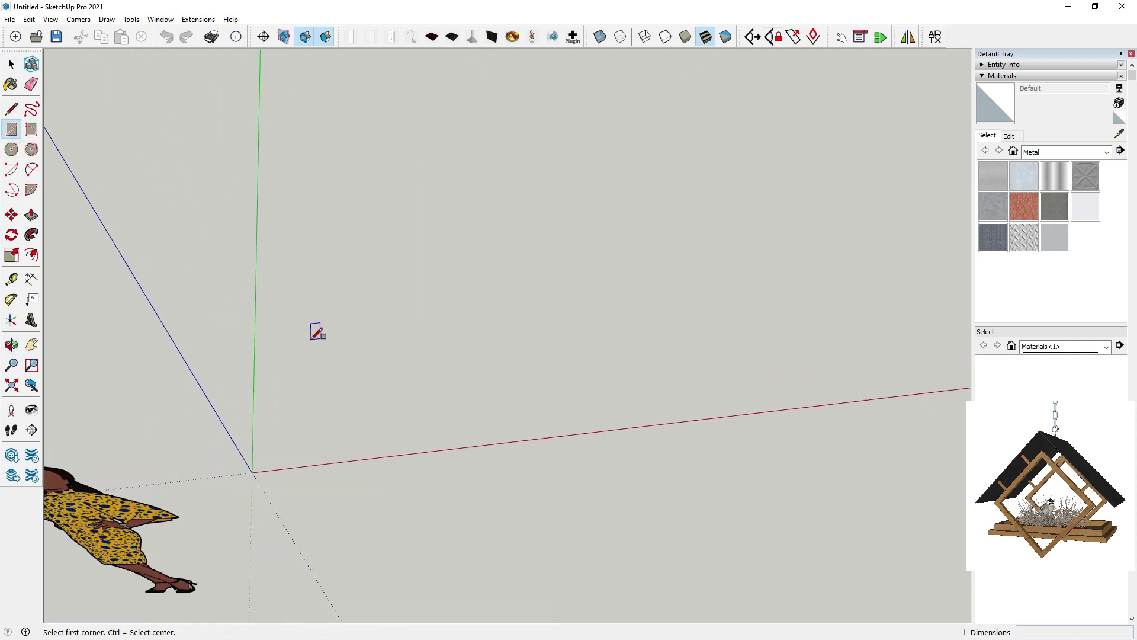
pyautogui.click(310, 338)
pyautogui.scroll(1, 403, 367)
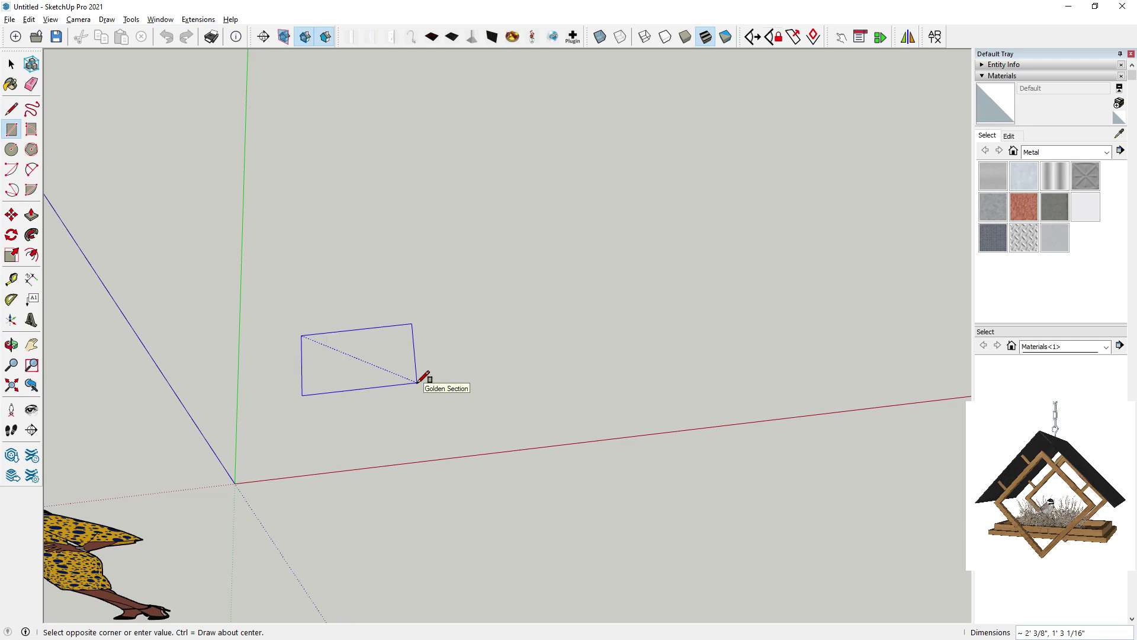
pyautogui.write('20,12')
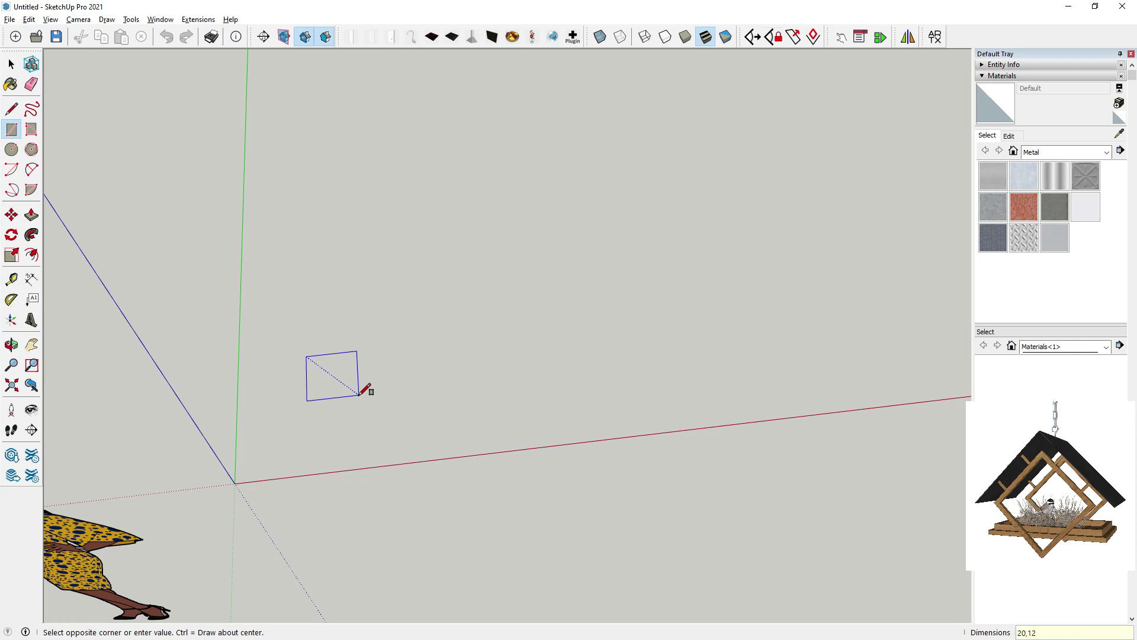
pyautogui.press('Return')
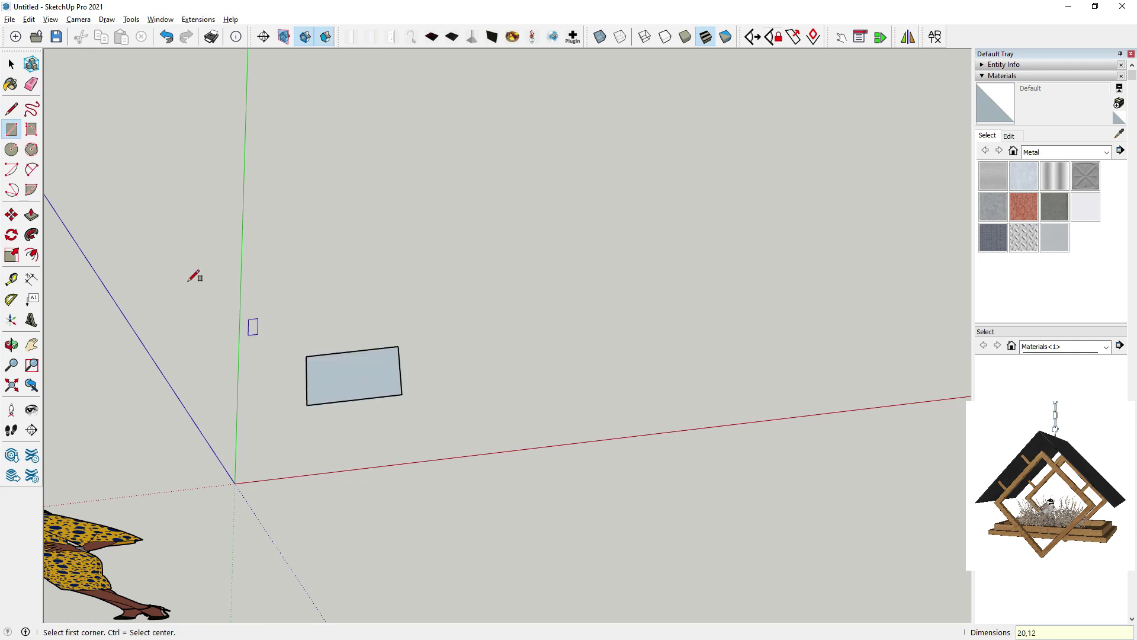
# Push/pull the rectangle into a slab 3/4 inch thick
pyautogui.press('space')
pyautogui.scroll(5, 370, 404)
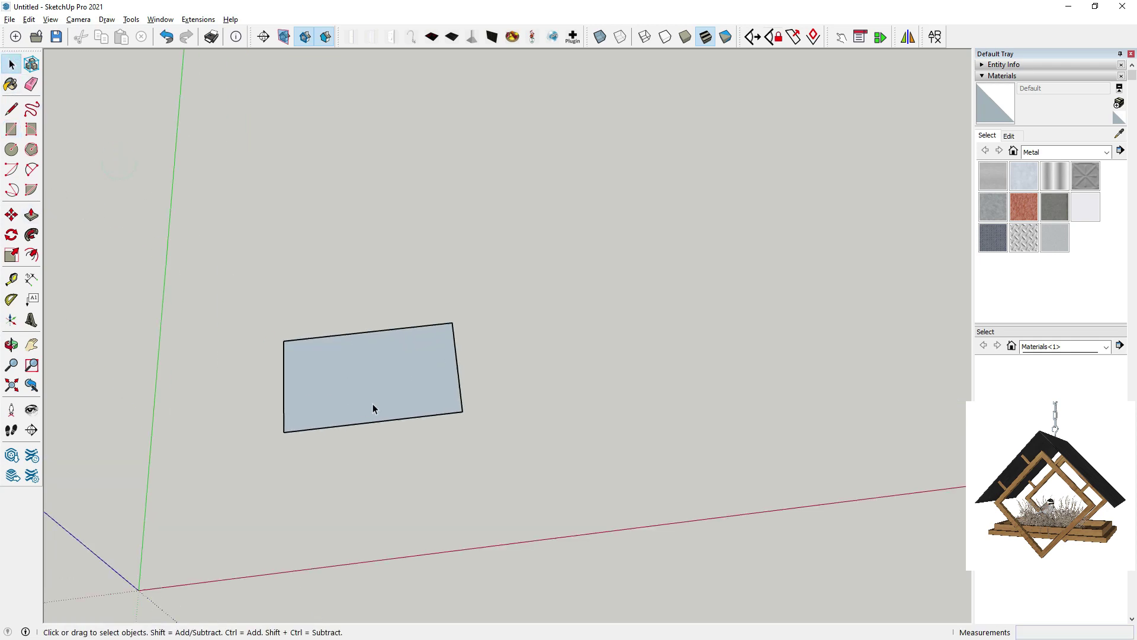
pyautogui.moveTo(340, 359); pyautogui.dragTo(421, 414, button='middle')
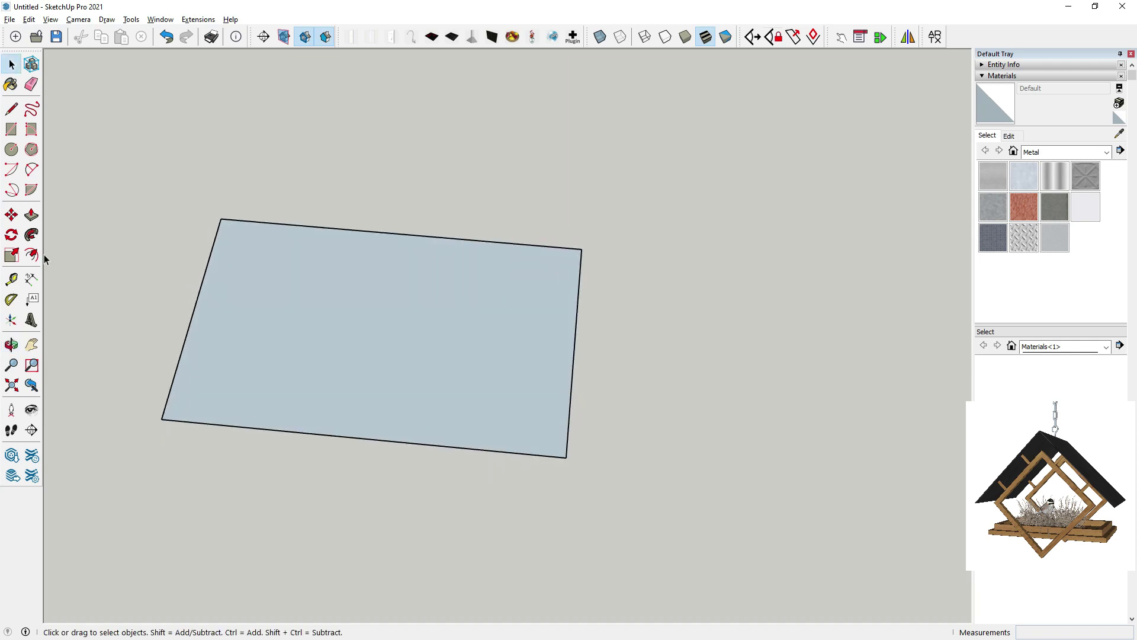
pyautogui.click(35, 218)
pyautogui.moveTo(483, 485); pyautogui.dragTo(437, 375, button='middle')
pyautogui.moveTo(436, 375); pyautogui.dragTo(439, 359)
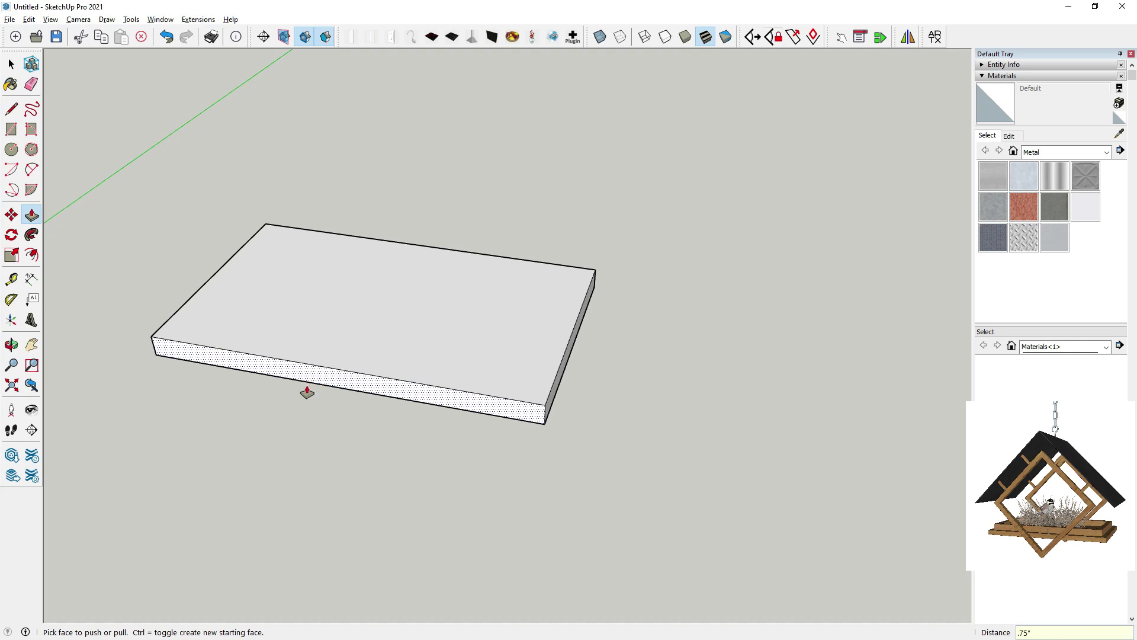
pyautogui.click(307, 392)
pyautogui.click(307, 391)
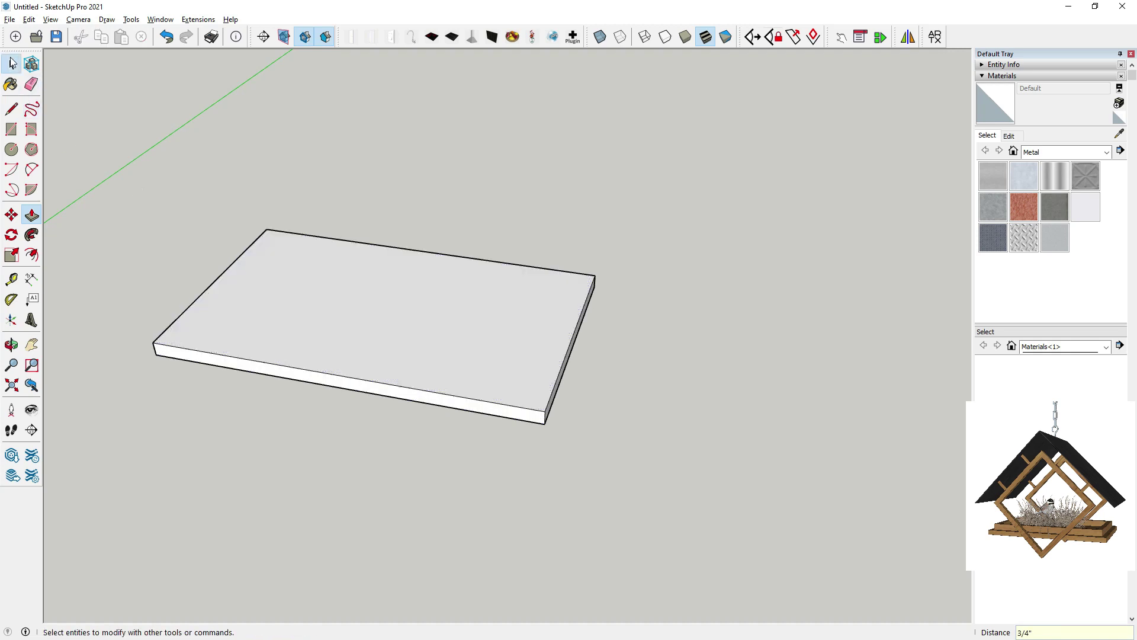
# Make the whole slab a group and open the group for editing
pyautogui.click(12, 63)
pyautogui.scroll(-2, 304, 280)
pyautogui.click(317, 290)
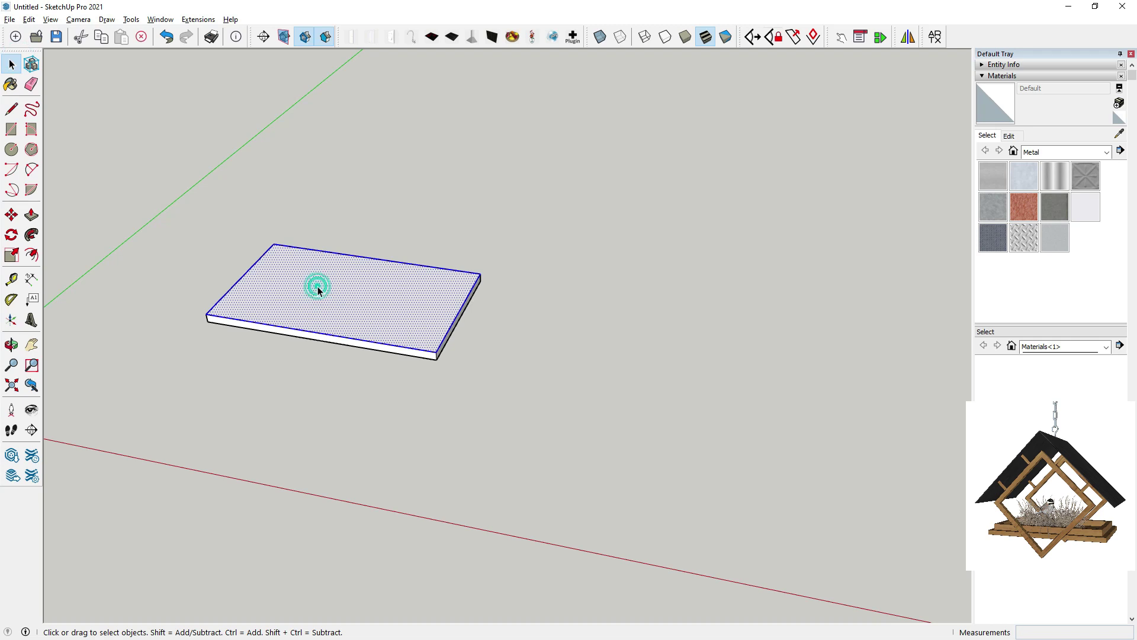
pyautogui.tripleClick(317, 288)
pyautogui.rightClick(317, 289)
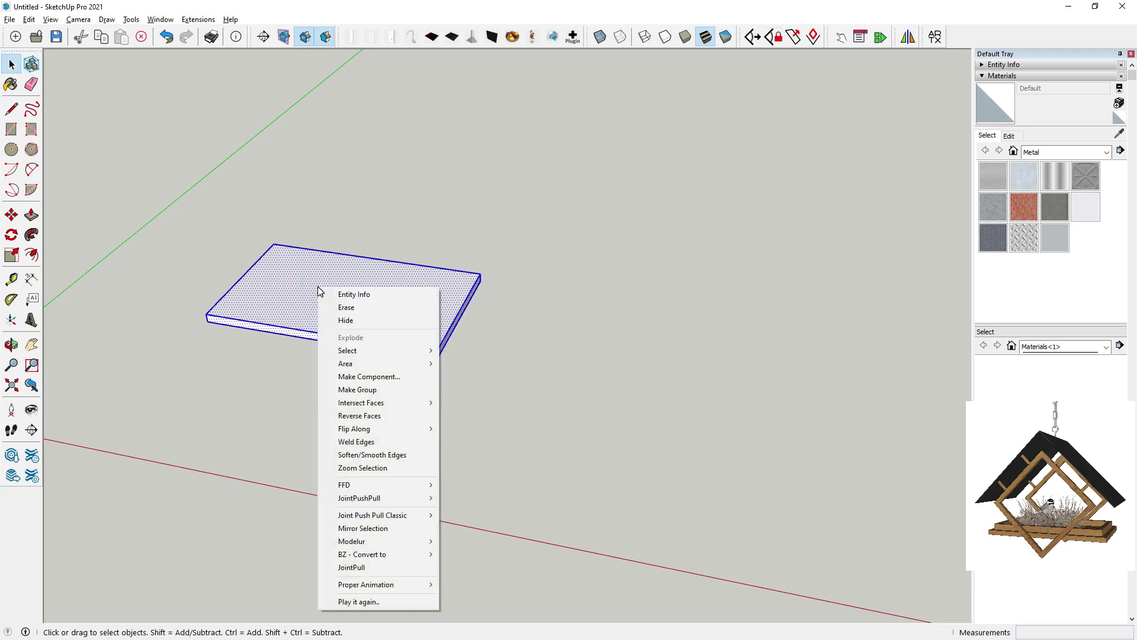
pyautogui.click(347, 388)
pyautogui.moveTo(326, 313); pyautogui.dragTo(350, 397, button='middle')
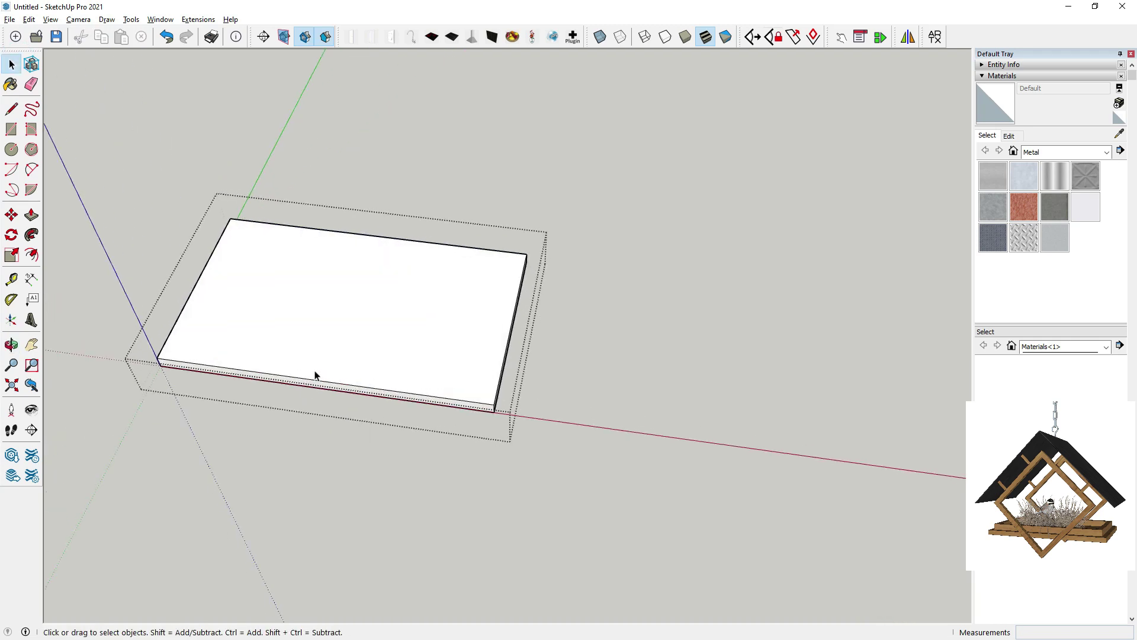
# Offset the outline of the slab's top face inward by 0.75 inch
pyautogui.click(31, 262)
pyautogui.scroll(2, 301, 253)
pyautogui.click(331, 255)
pyautogui.click(332, 258)
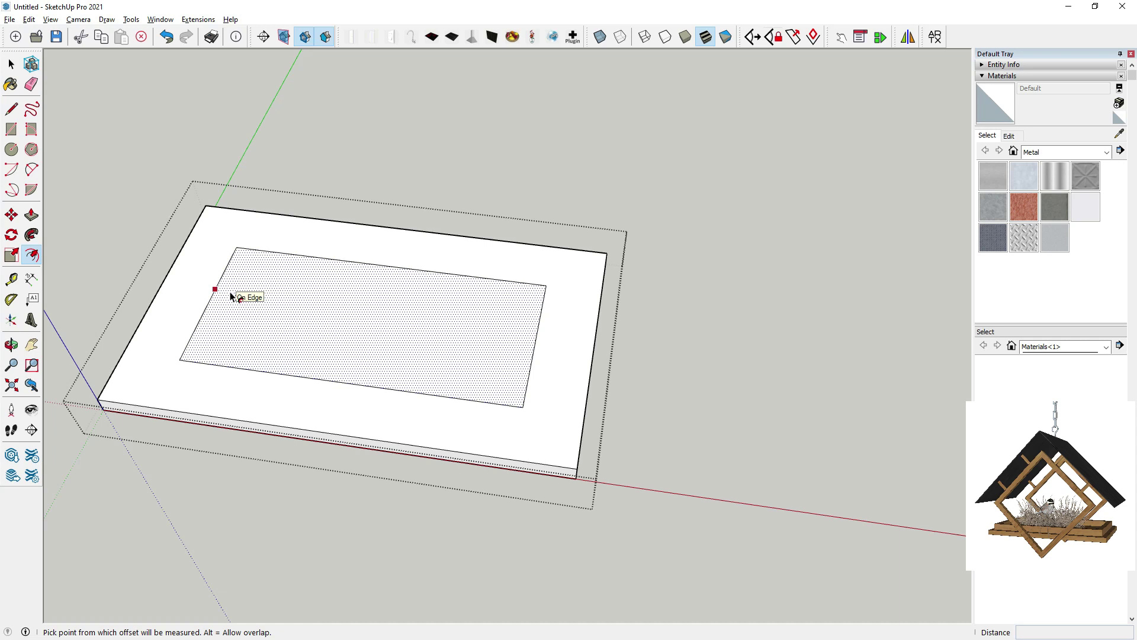
pyautogui.click(370, 259)
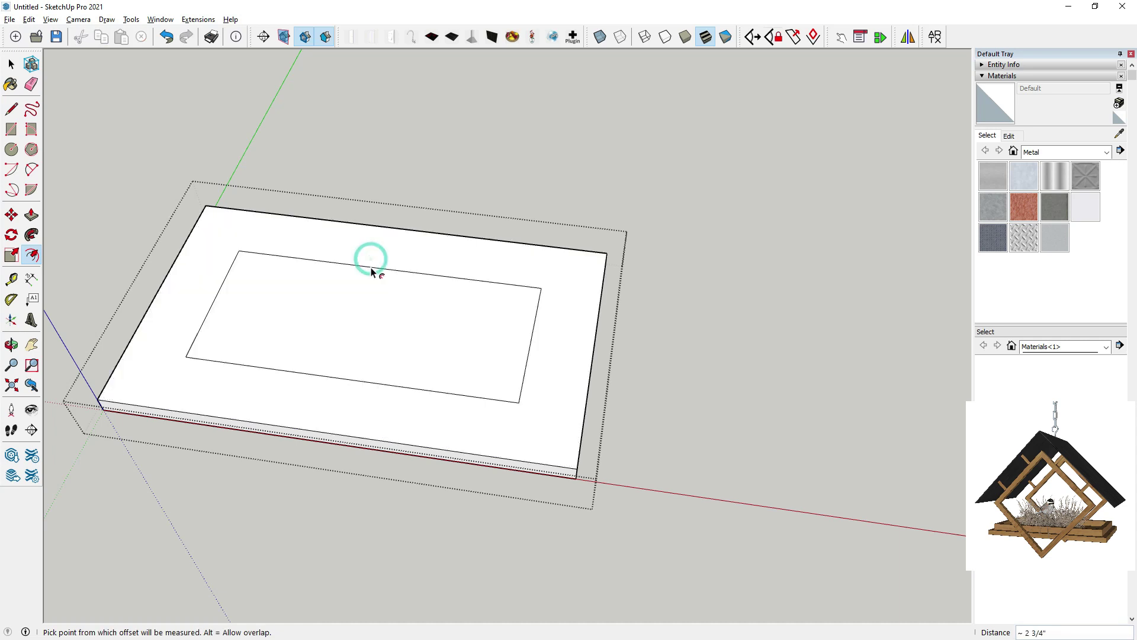
pyautogui.write('.7')
pyautogui.press('Return')
# Offset the inner rectangle on the slab's top inward another 0.75 inch to outline a rim
pyautogui.scroll(3, 374, 272)
pyautogui.click(367, 254)
pyautogui.press('Escape')
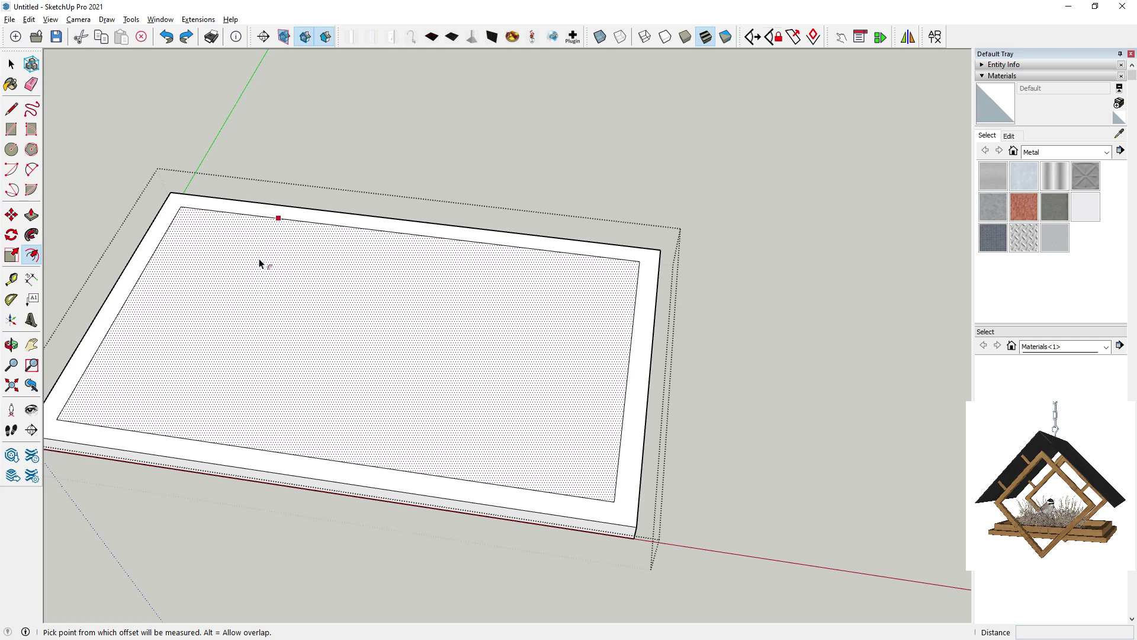
pyautogui.click(264, 242)
pyautogui.write('.75')
pyautogui.press('Return')
# Pull the band between the two inner rectangles up 1 inch to form the tray's raised rim
pyautogui.click(32, 215)
pyautogui.scroll(1, 139, 300)
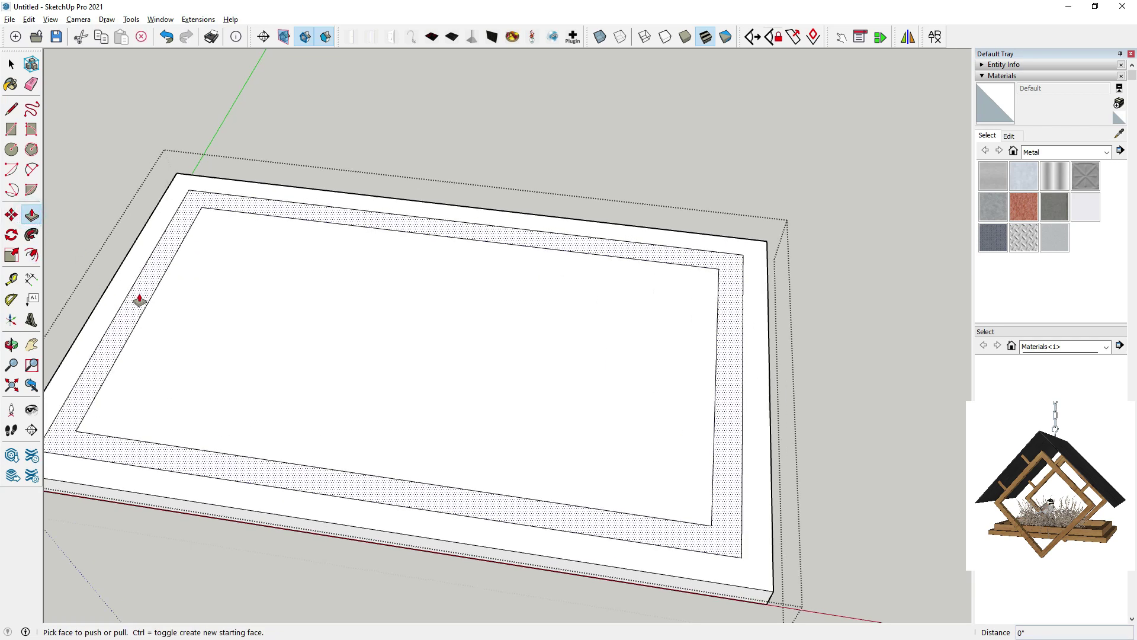
pyautogui.scroll(1, 139, 300)
pyautogui.click(139, 300)
pyautogui.click(139, 280)
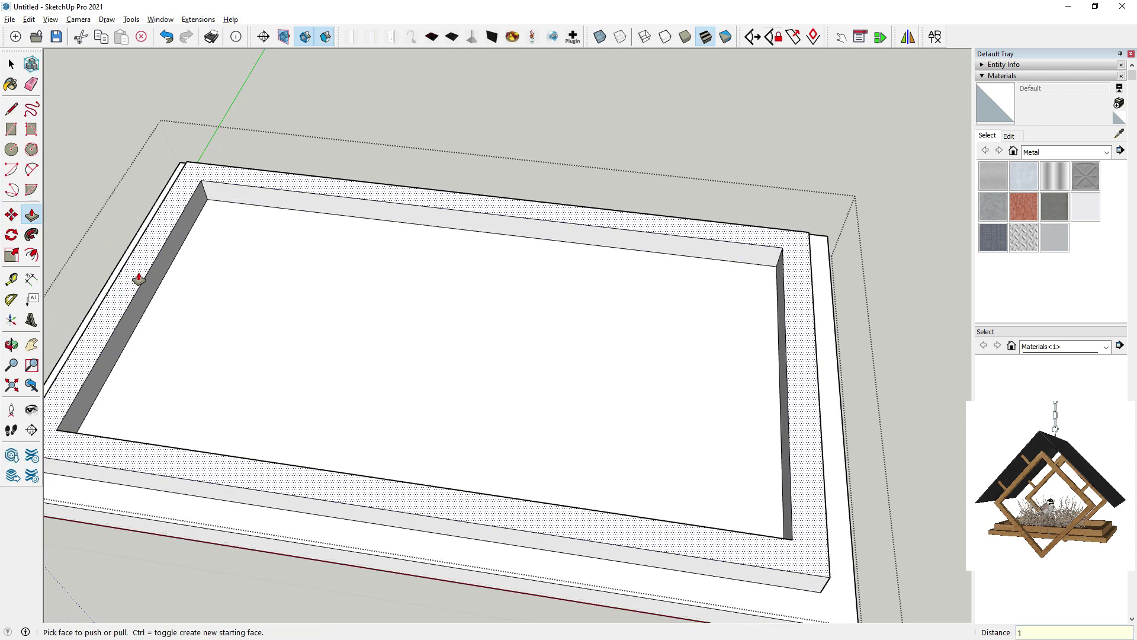
pyautogui.scroll(-3, 304, 414)
pyautogui.moveTo(304, 414); pyautogui.dragTo(264, 248, button='middle')
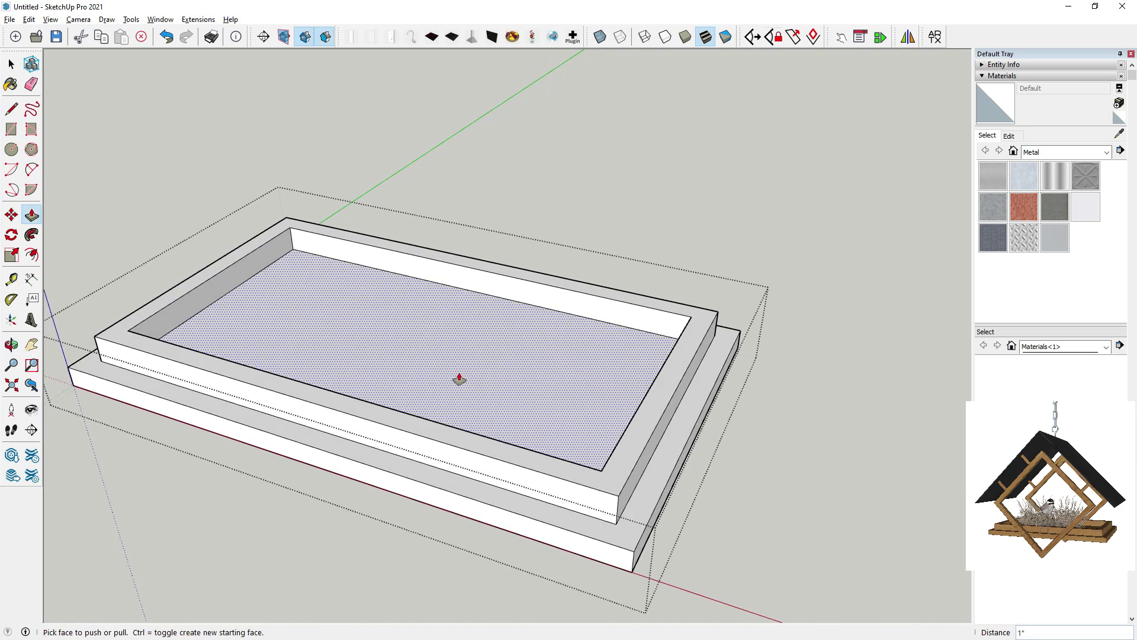
pyautogui.scroll(-2, 459, 379)
pyautogui.scroll(-1, 483, 356)
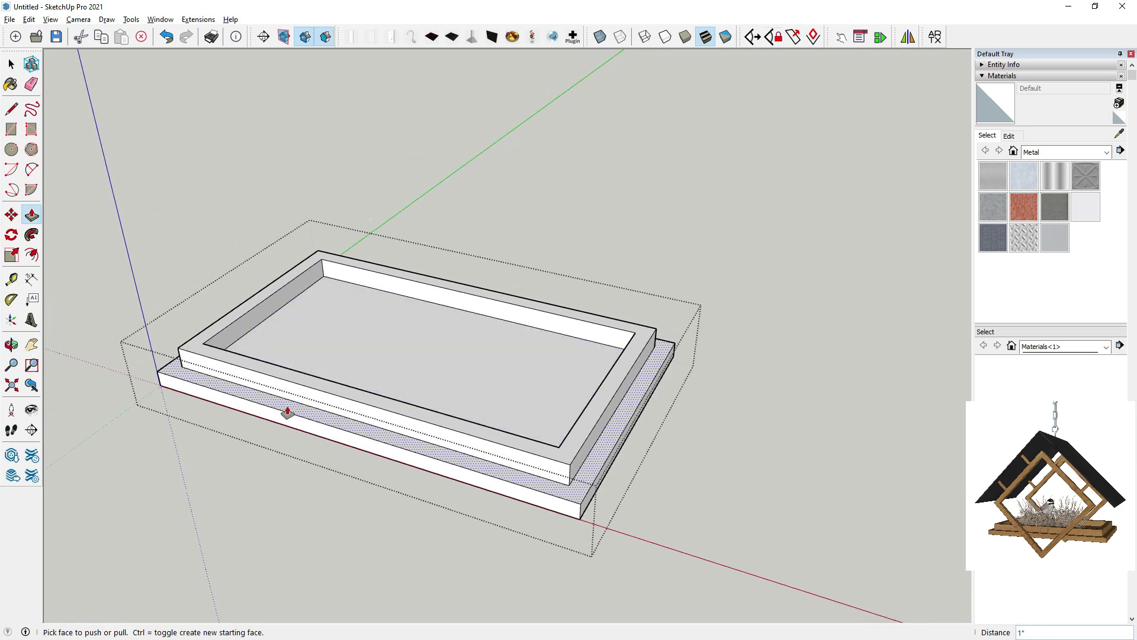
# Finish editing the tray group and return to the main model
pyautogui.click(12, 64)
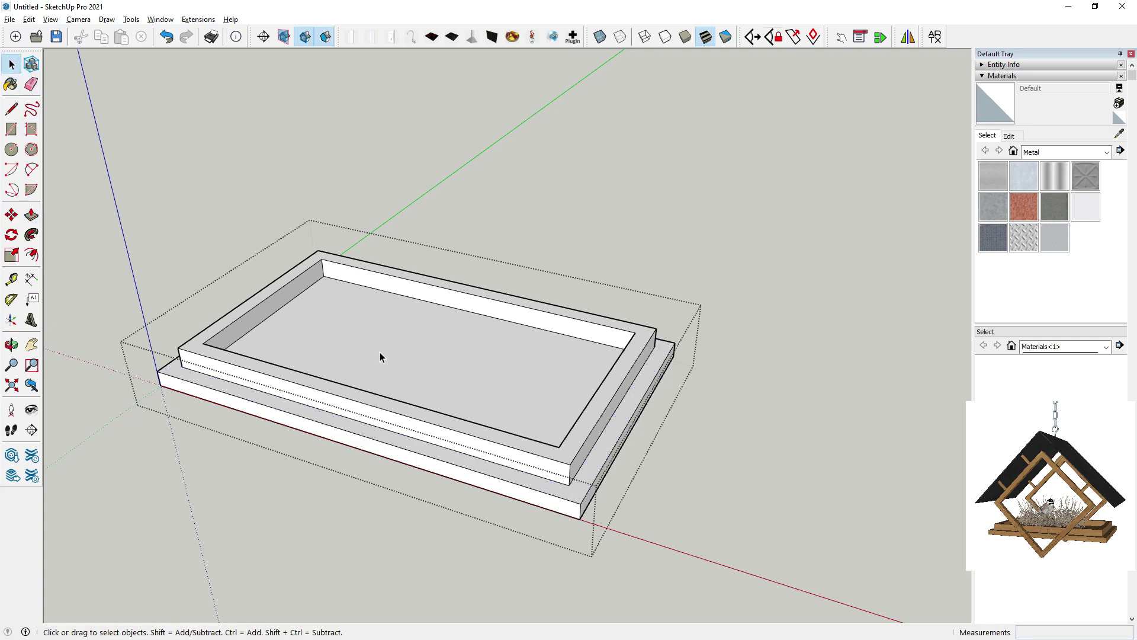
pyautogui.scroll(-1, 388, 359)
pyautogui.moveTo(388, 359); pyautogui.dragTo(609, 476, button='middle')
pyautogui.click(690, 452)
pyautogui.click(498, 413)
pyautogui.scroll(-1, 415, 411)
pyautogui.click(609, 476)
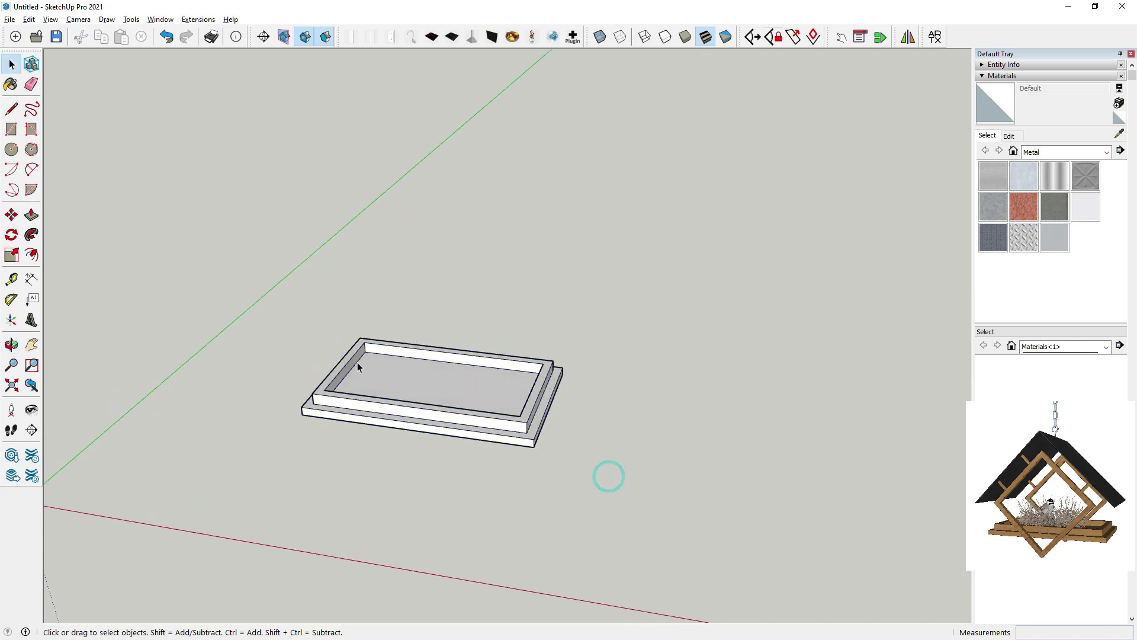
# Draw a 12 by 12 inch square on the ground plane in front of the tray
pyautogui.moveTo(391, 406); pyautogui.dragTo(669, 412, button='middle')
pyautogui.scroll(3, 478, 410)
pyautogui.scroll(-4, 474, 414)
pyautogui.moveTo(445, 394); pyautogui.dragTo(423, 342, button='middle')
pyautogui.click(11, 131)
pyautogui.moveTo(367, 450); pyautogui.dragTo(459, 432, button='middle')
pyautogui.click(453, 433)
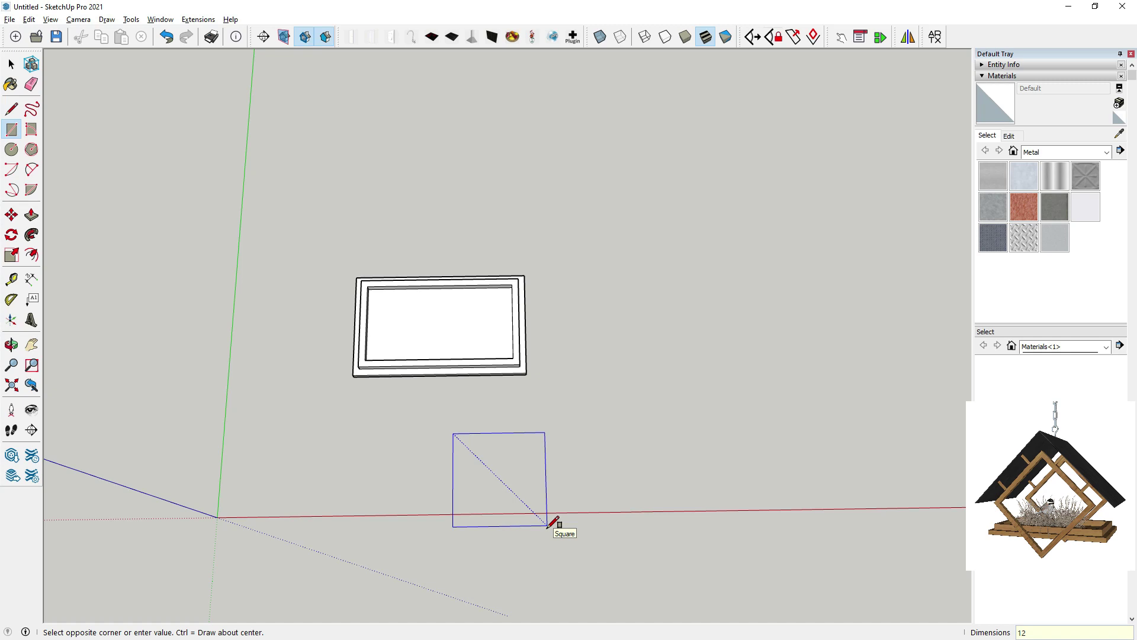
pyautogui.write('12,12,')
pyautogui.press('Return')
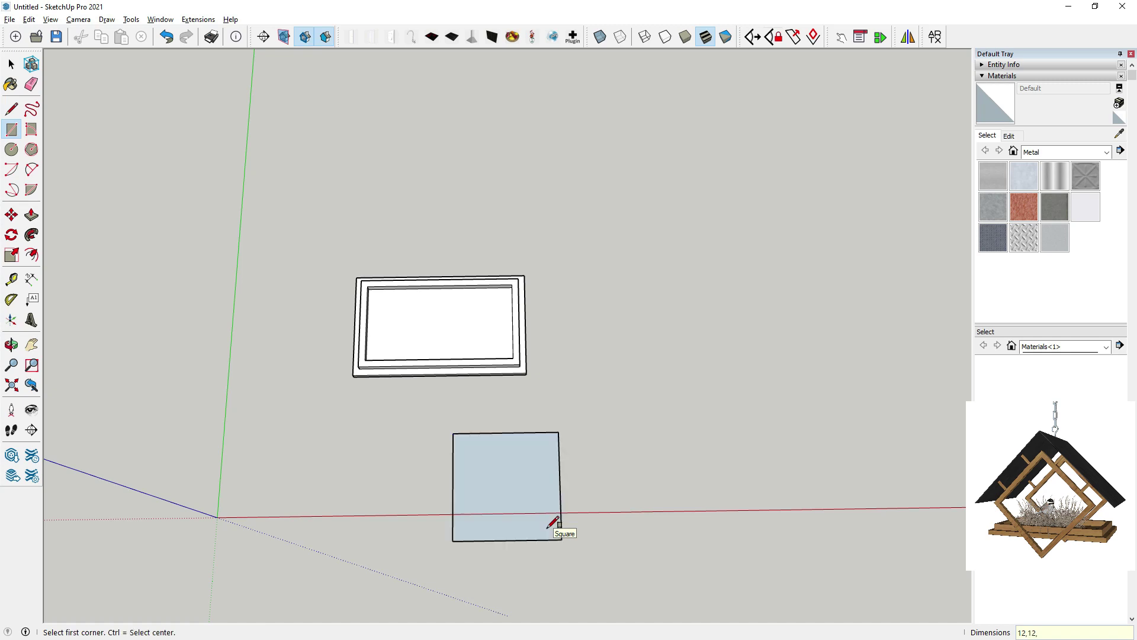
# Offset the square's outline inward and delete the inner face, leaving a narrow square frame
pyautogui.click(32, 255)
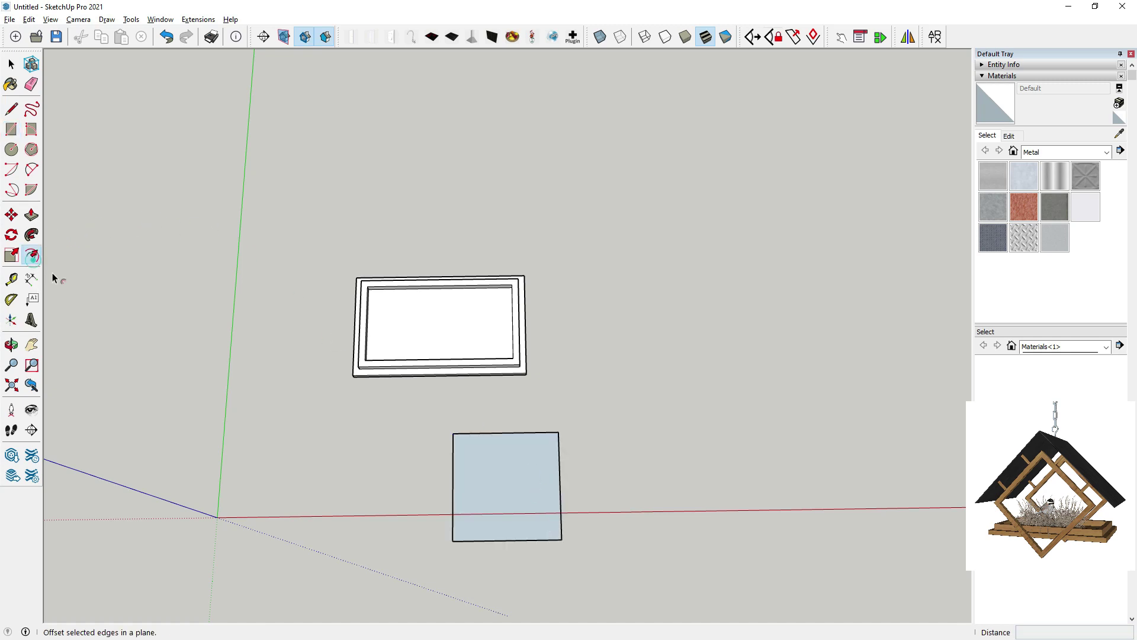
pyautogui.scroll(2, 521, 451)
pyautogui.click(517, 445)
pyautogui.click(521, 451)
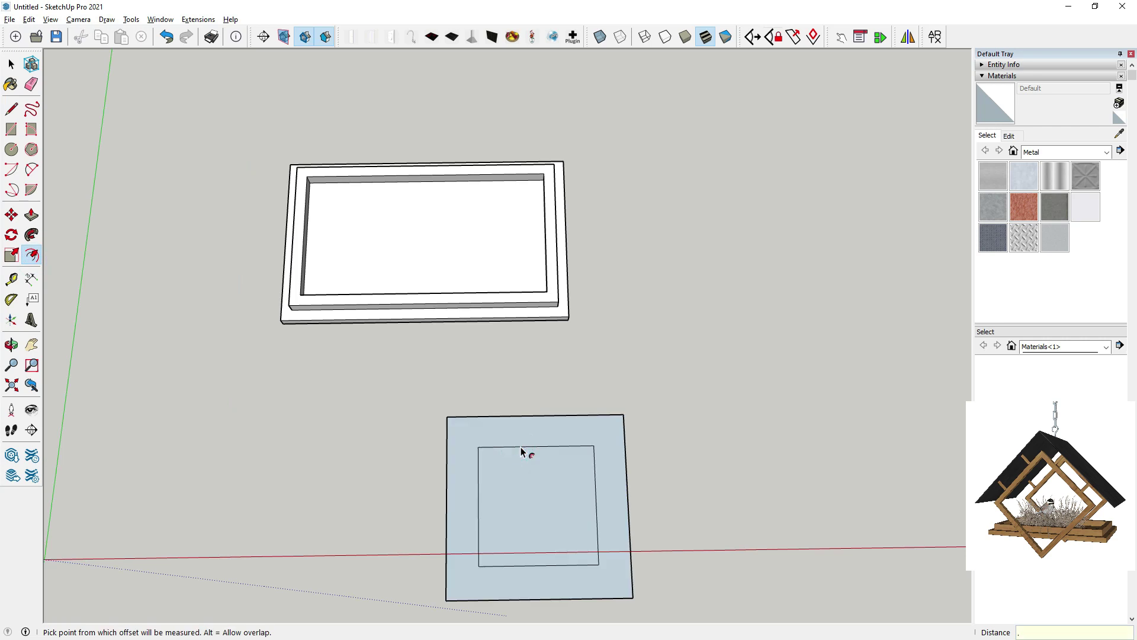
pyautogui.press('Return')
pyautogui.press('space')
pyautogui.click(538, 480)
pyautogui.press('Delete')
pyautogui.moveTo(567, 477); pyautogui.dragTo(98, 218, button='middle')
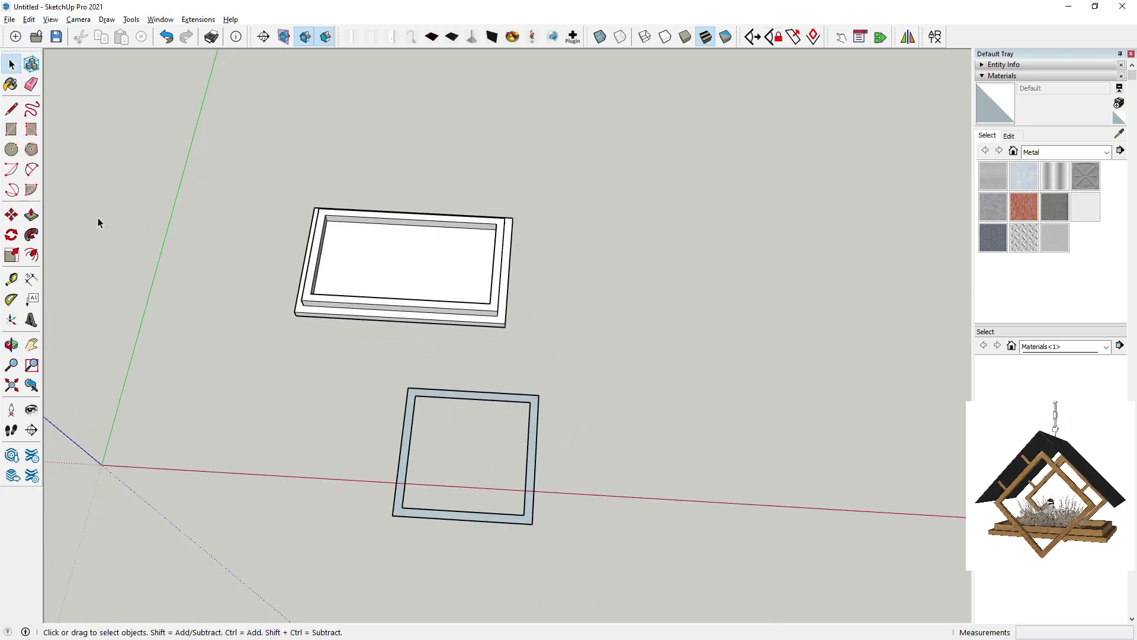
# Offset the frame's outer outline outward by 2 inches
pyautogui.click(10, 108)
pyautogui.moveTo(448, 408); pyautogui.dragTo(403, 381, button='middle')
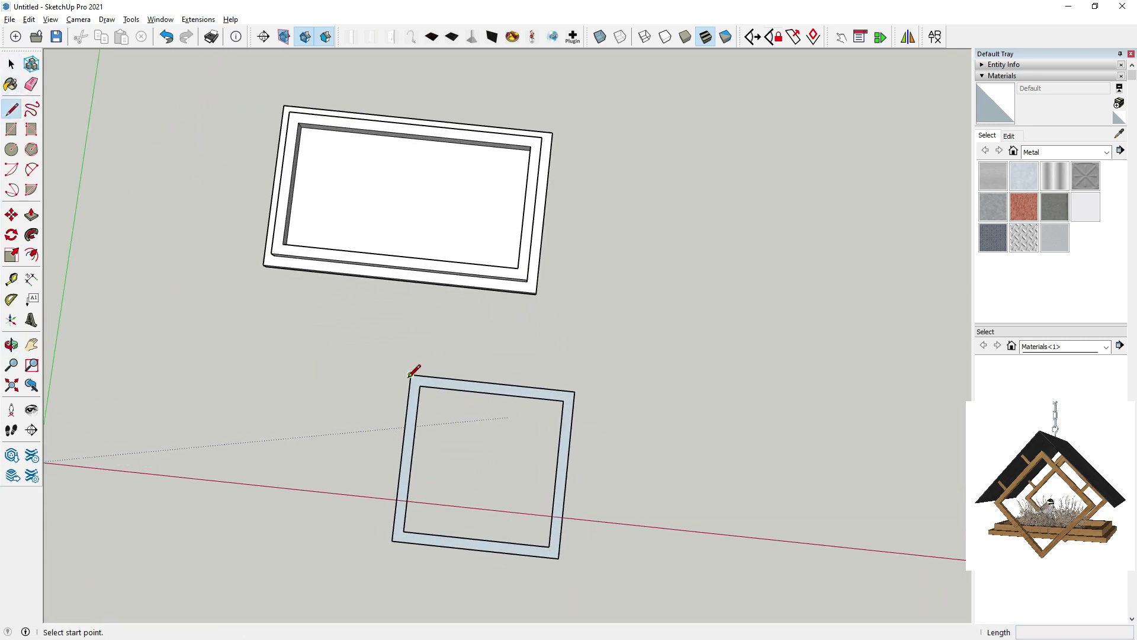
pyautogui.click(31, 255)
pyautogui.scroll(2, 402, 547)
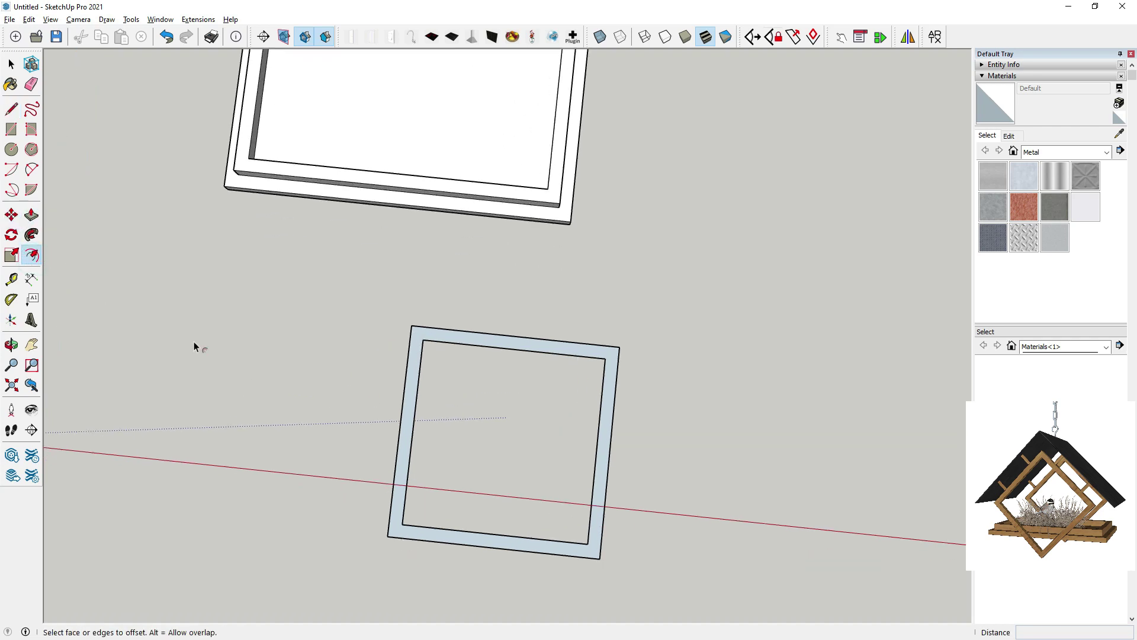
pyautogui.scroll(2, 401, 539)
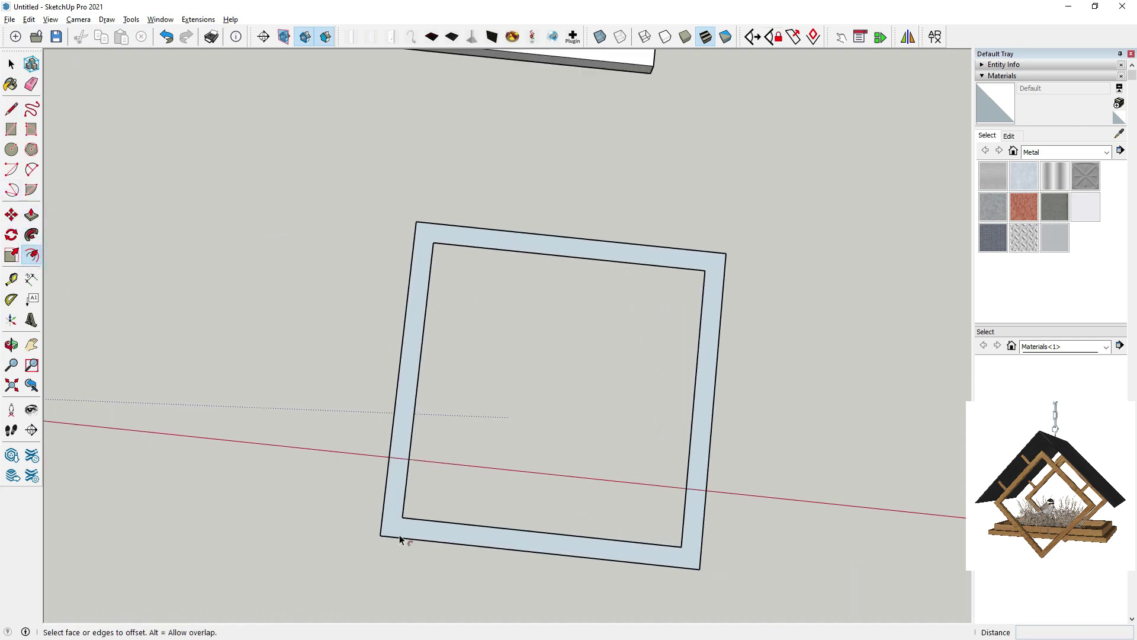
pyautogui.click(398, 536)
pyautogui.click(386, 571)
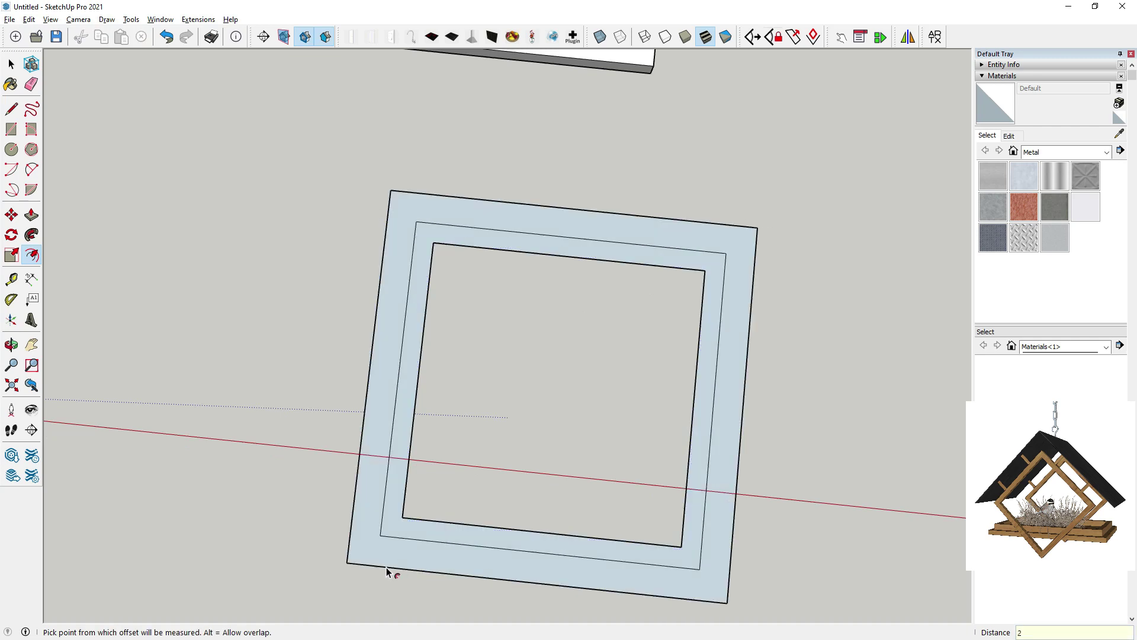
pyautogui.press('Return')
# Offset the outermost square by 1/8 inch to form a thin band around the frame
pyautogui.scroll(-2, 424, 320)
pyautogui.scroll(1, 421, 382)
pyautogui.moveTo(419, 379); pyautogui.dragTo(368, 400, button='middle')
pyautogui.scroll(2, 385, 450)
pyautogui.press('Escape')
pyautogui.click(355, 498)
pyautogui.write('1/8')
pyautogui.press('Return')
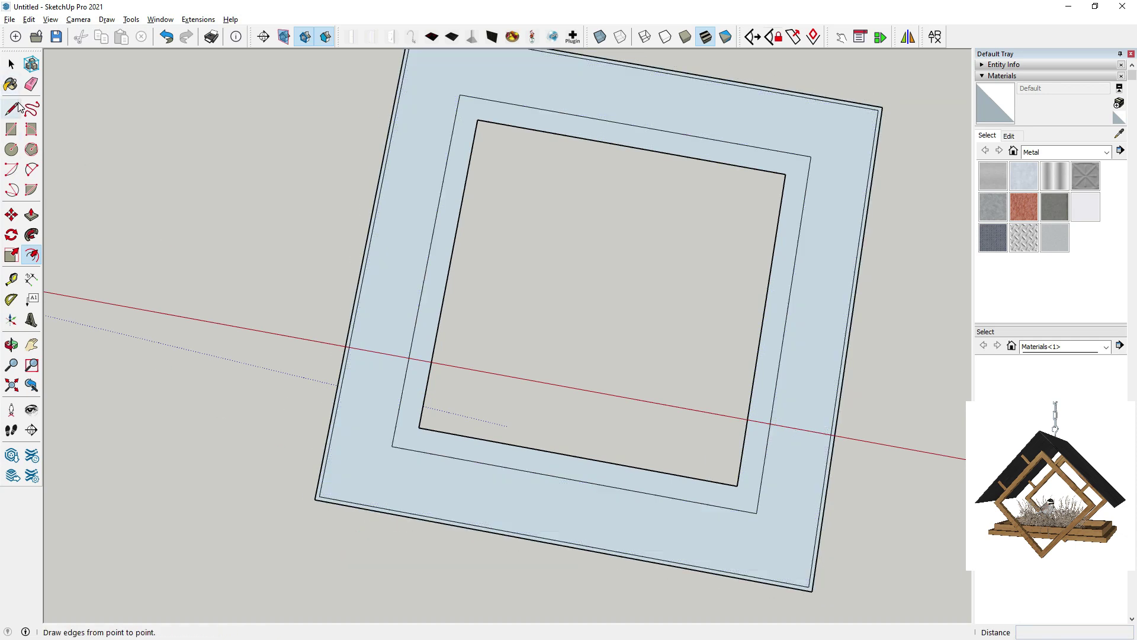
# Draw short lines across the thin outer band at two opposite corners to divide it into two halves
pyautogui.click(11, 109)
pyautogui.scroll(-3, 419, 355)
pyautogui.scroll(5, 455, 235)
pyautogui.click(450, 158)
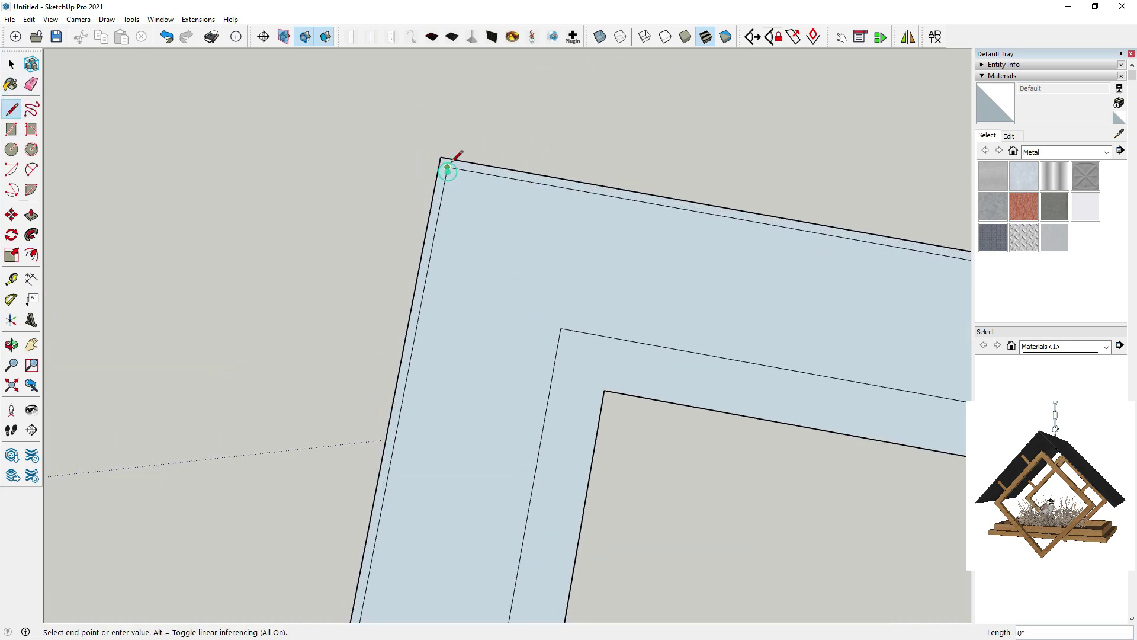
pyautogui.press('Escape')
pyautogui.scroll(-5, 391, 118)
pyautogui.scroll(8, 595, 427)
pyautogui.scroll(2, 595, 428)
pyautogui.click(600, 449)
pyautogui.click(590, 443)
# Erase two adjacent sides of the thin band and the filler around the frame, leaving an L-shaped roof strip
pyautogui.press('space')
pyautogui.click(32, 84)
pyautogui.click(624, 361)
pyautogui.scroll(-6, 564, 432)
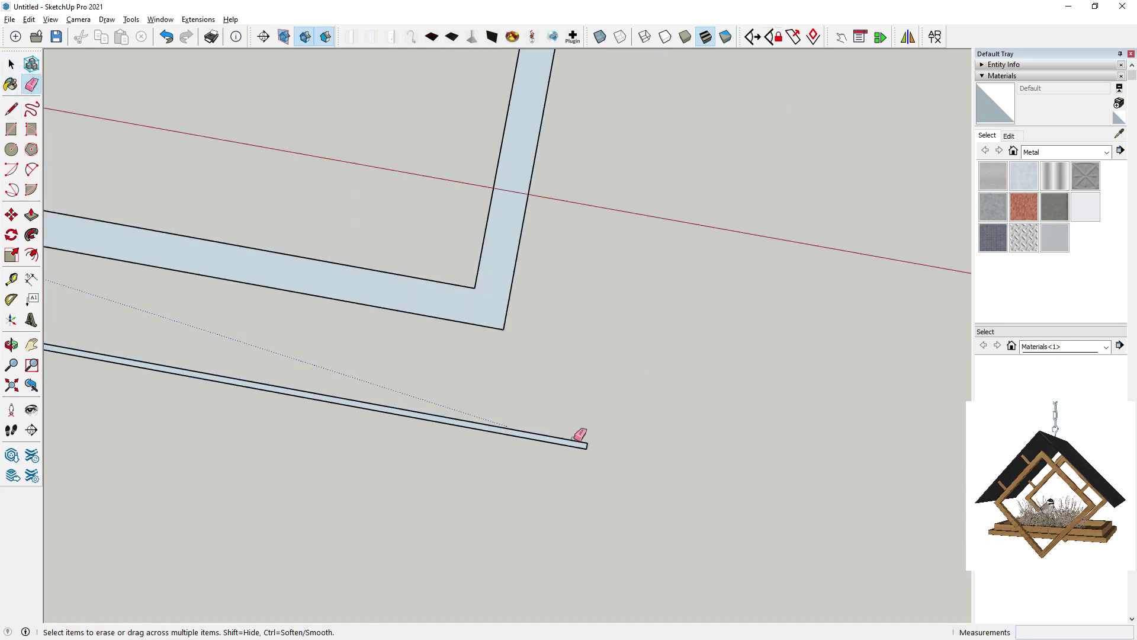
pyautogui.scroll(-3, 618, 361)
pyautogui.scroll(4, 486, 115)
pyautogui.moveTo(410, 102); pyautogui.dragTo(406, 116)
pyautogui.scroll(-4, 407, 115)
pyautogui.scroll(1, 308, 236)
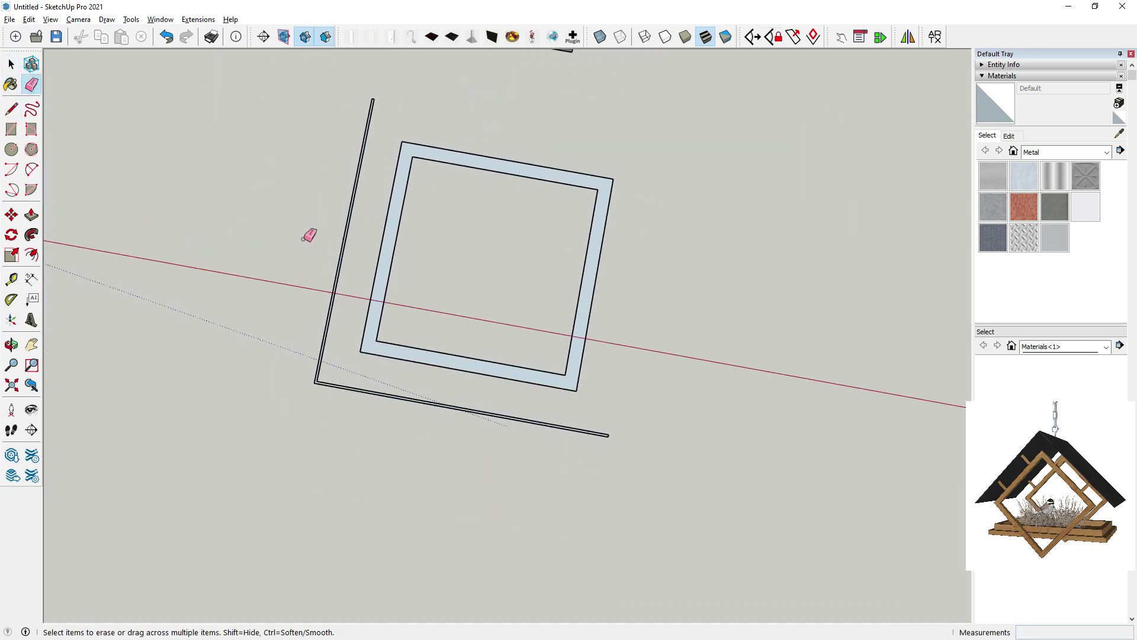
# Push/pull the square frame's face up about 11/16 inch
pyautogui.moveTo(356, 391); pyautogui.dragTo(102, 193, button='middle')
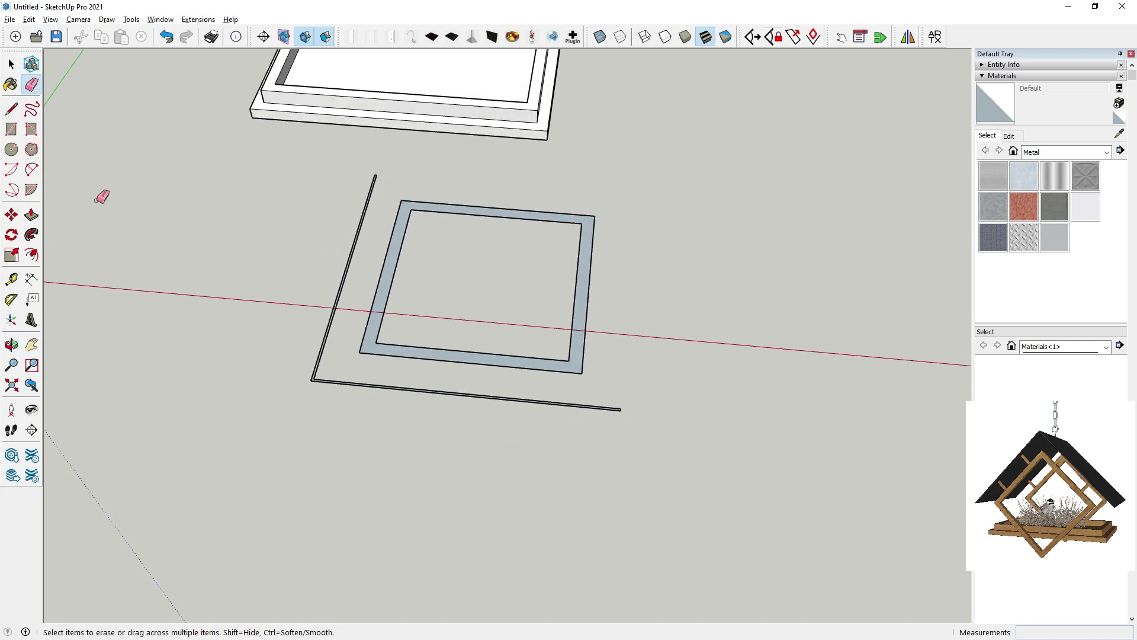
pyautogui.click(31, 215)
pyautogui.scroll(3, 455, 399)
pyautogui.moveTo(342, 327); pyautogui.dragTo(349, 312)
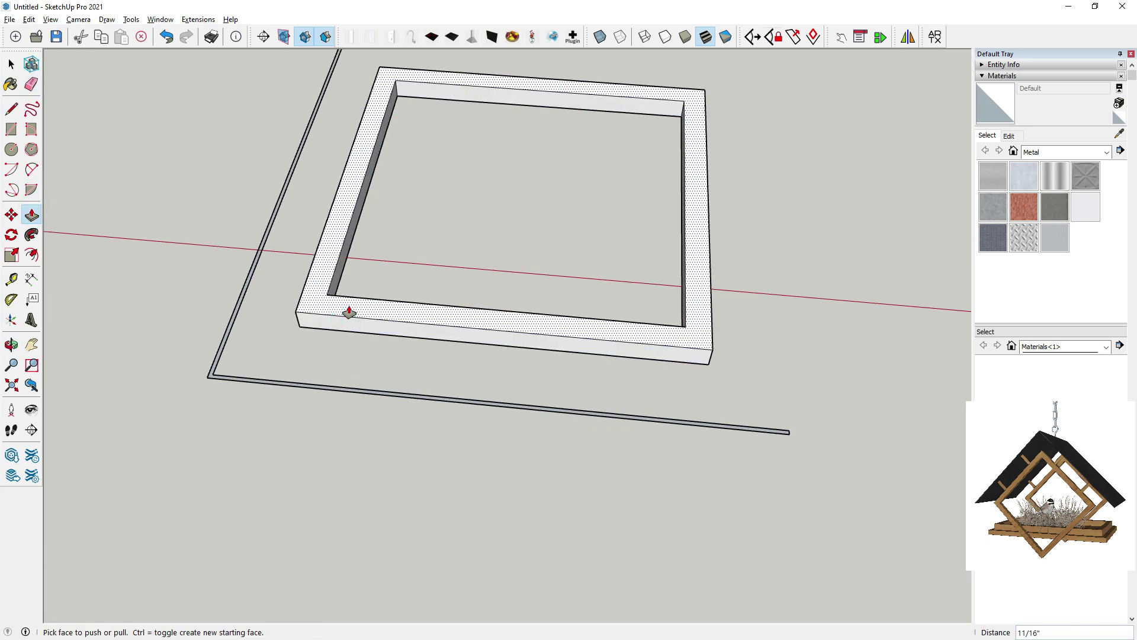
# Set the square frame's thickness to 3/4 inch and draw a lengthwise centre line along one outer side face
pyautogui.press('Return')
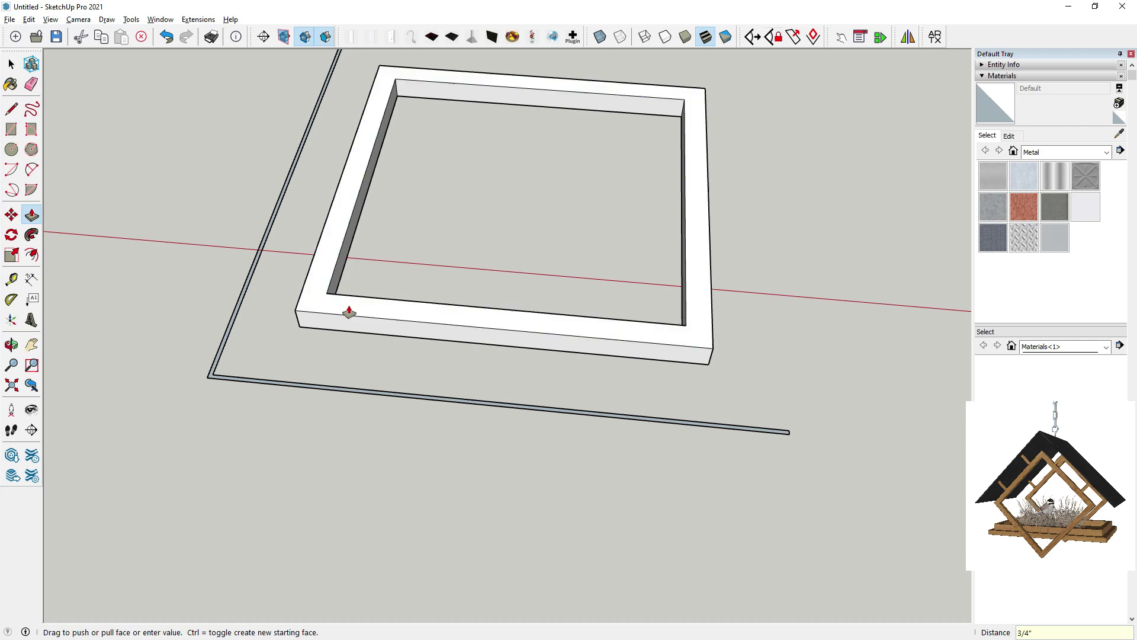
pyautogui.moveTo(356, 266); pyautogui.dragTo(158, 208, button='middle')
pyautogui.click(11, 109)
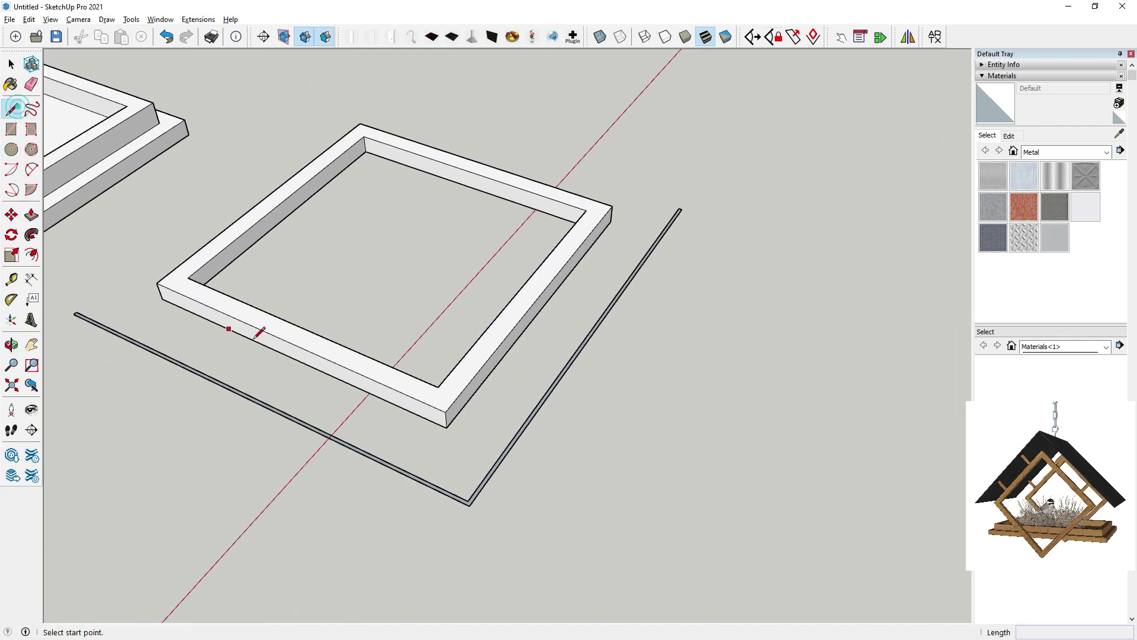
pyautogui.moveTo(230, 328); pyautogui.dragTo(366, 398, button='middle')
pyautogui.scroll(2, 344, 403)
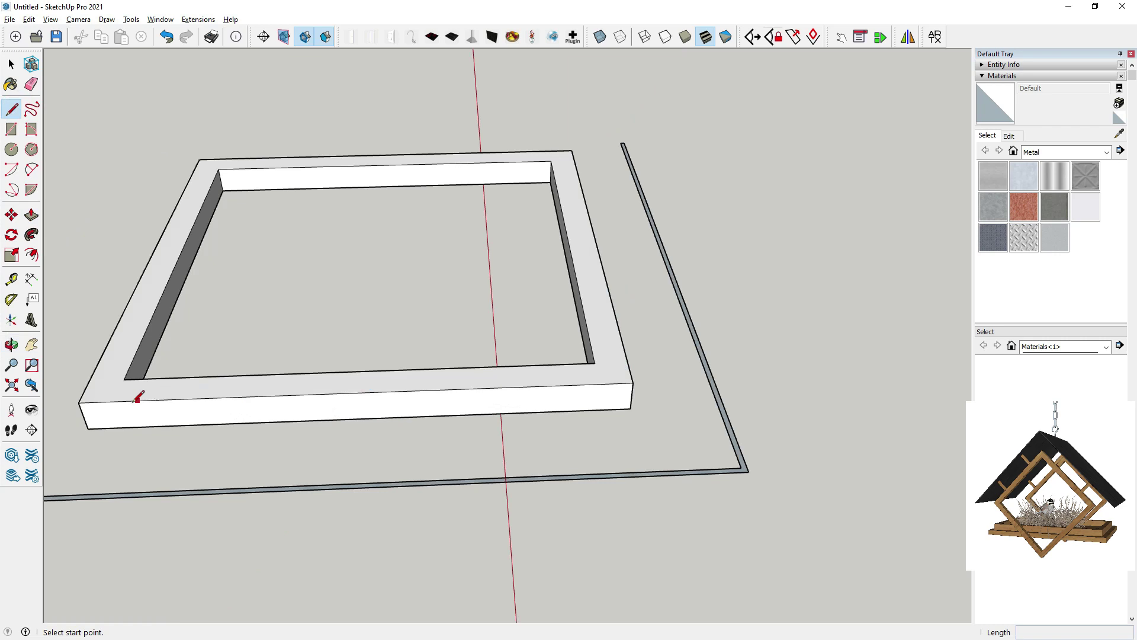
pyautogui.click(83, 416)
pyautogui.click(632, 395)
pyautogui.moveTo(703, 451); pyautogui.dragTo(523, 300, button='middle')
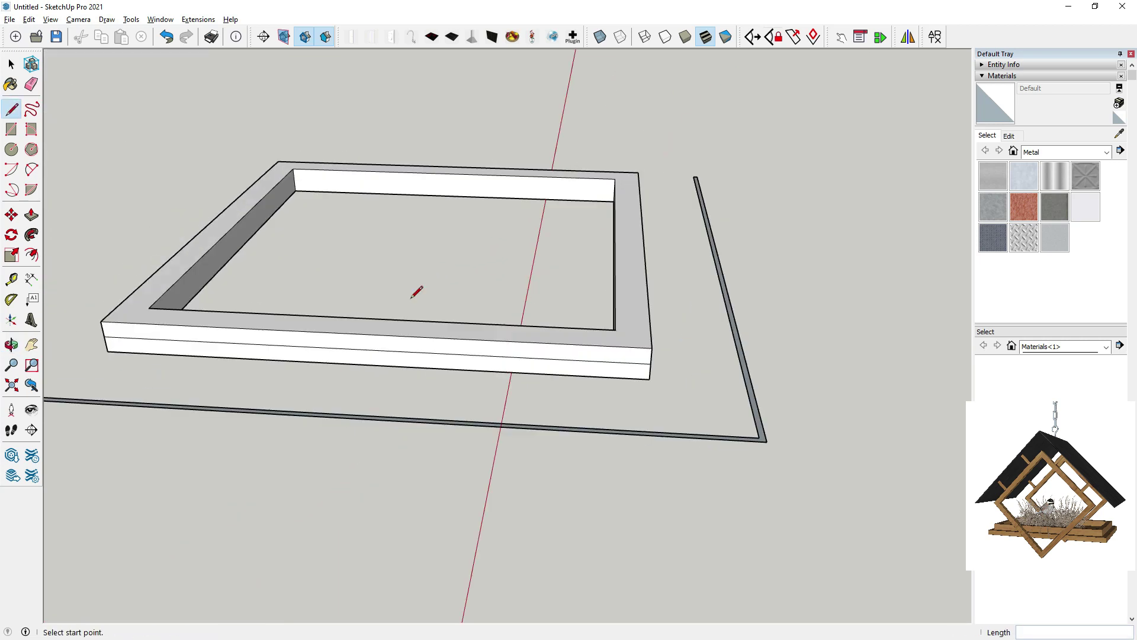
# Divide the side face's centre line into equal segments
pyautogui.click(11, 64)
pyautogui.rightClick(336, 354)
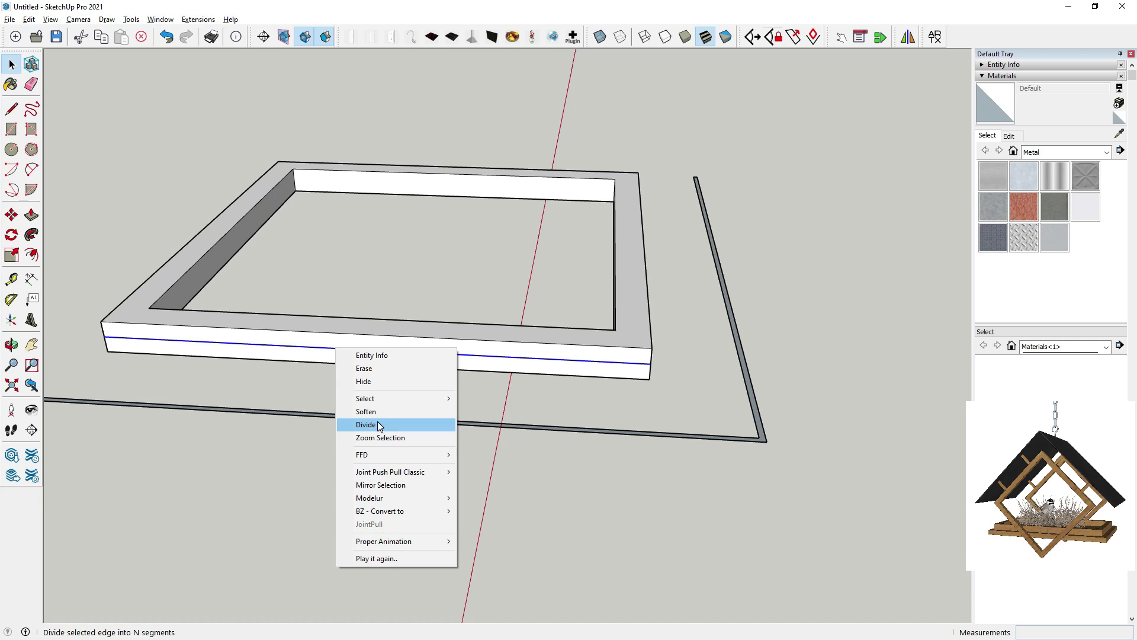
pyautogui.click(366, 425)
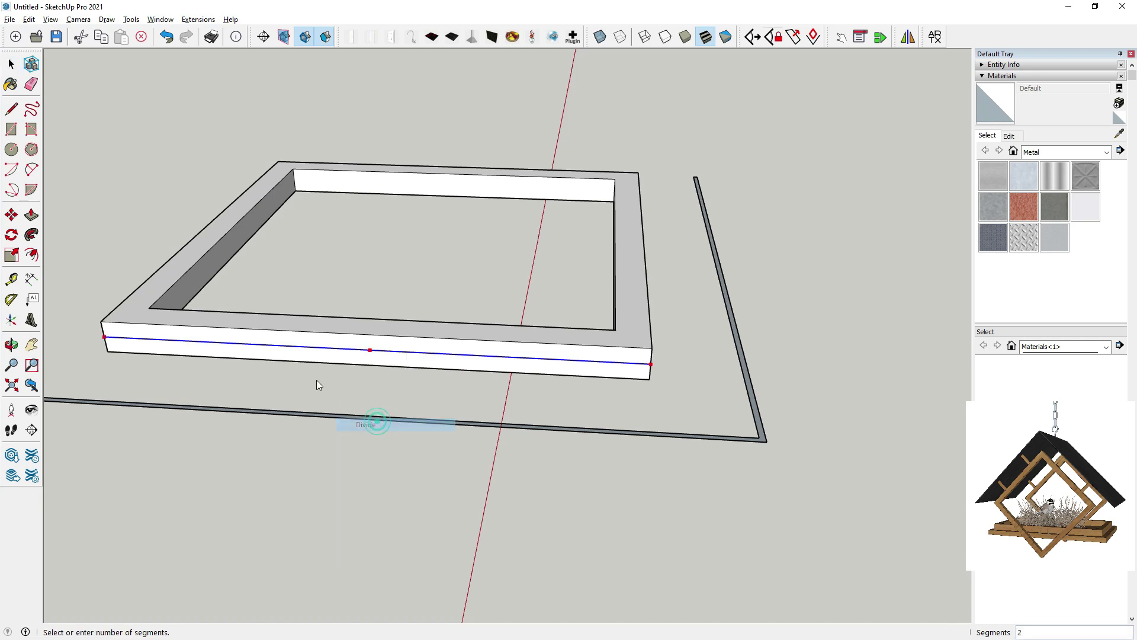
pyautogui.click(254, 355)
# Draw two circles of 1/4 inch radius on the side face, each centred on a division point nearest an end of the centre line
pyautogui.click(12, 148)
pyautogui.scroll(3, 222, 331)
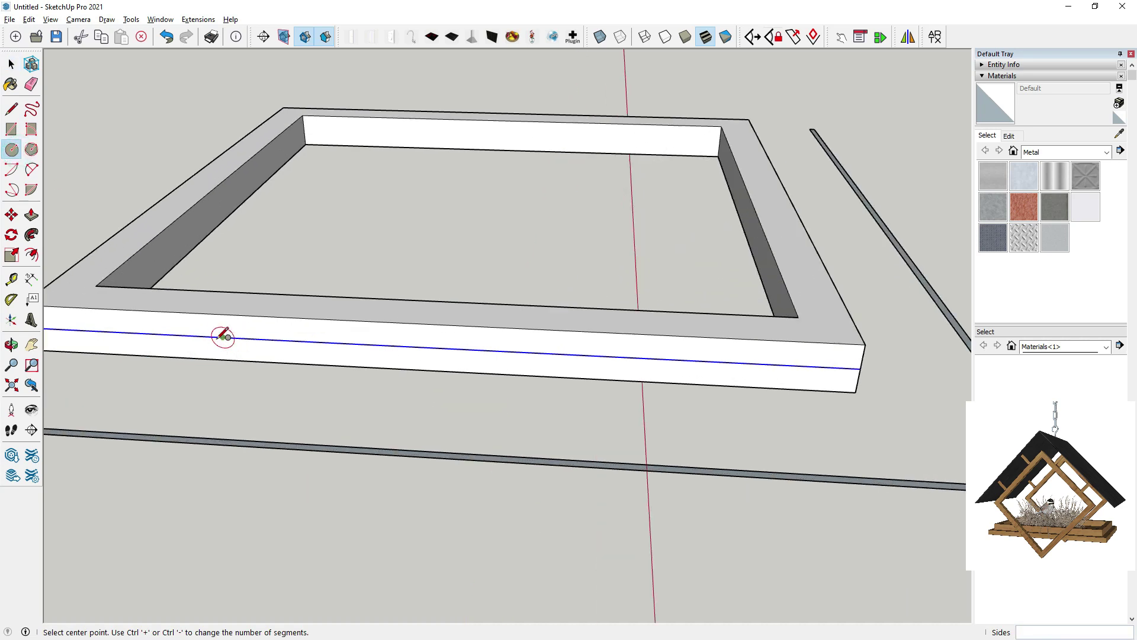
pyautogui.click(223, 337)
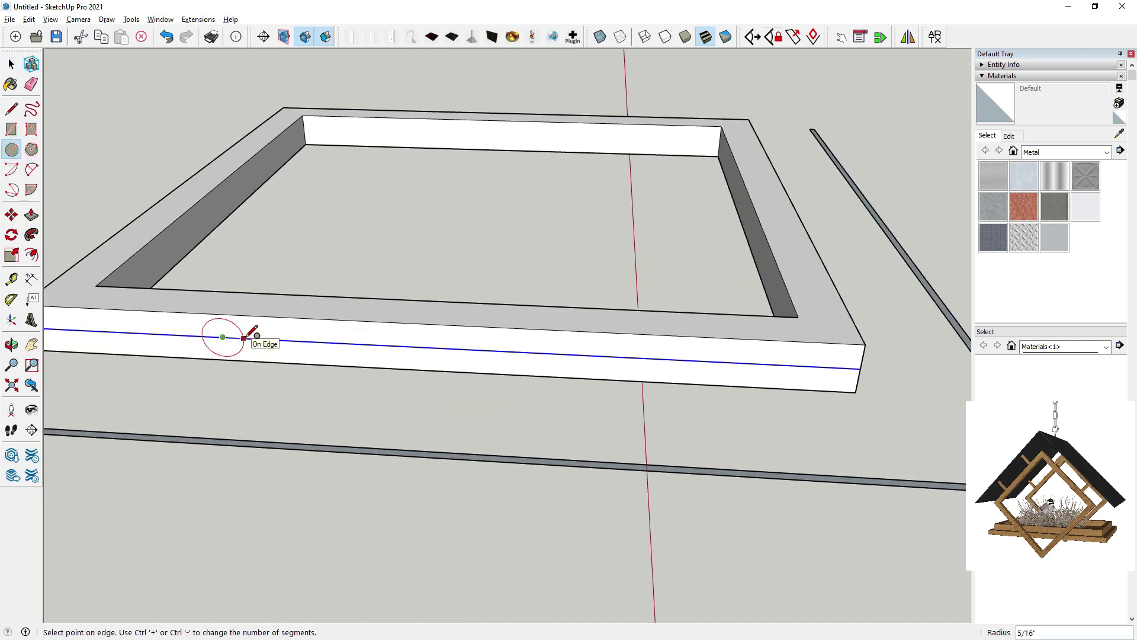
pyautogui.write('1/4')
pyautogui.press('Return')
pyautogui.scroll(-3, 356, 362)
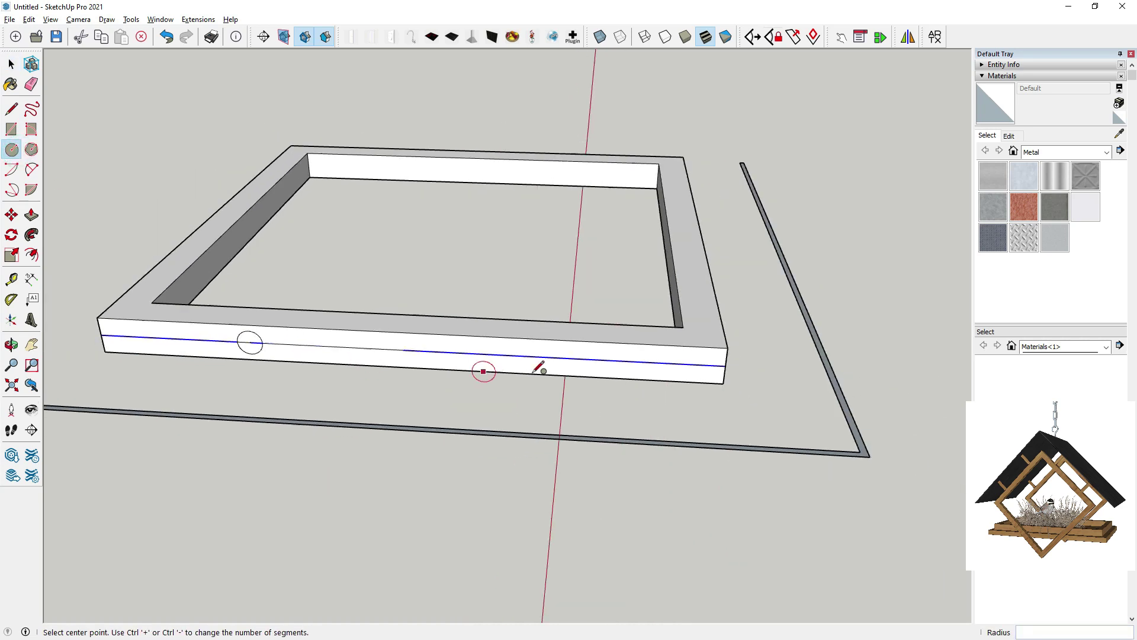
pyautogui.click(562, 358)
pyautogui.write('1/4')
pyautogui.press('Return')
# Erase the centre line segments on the side face, leaving only the two circles
pyautogui.click(30, 87)
pyautogui.scroll(2, 208, 330)
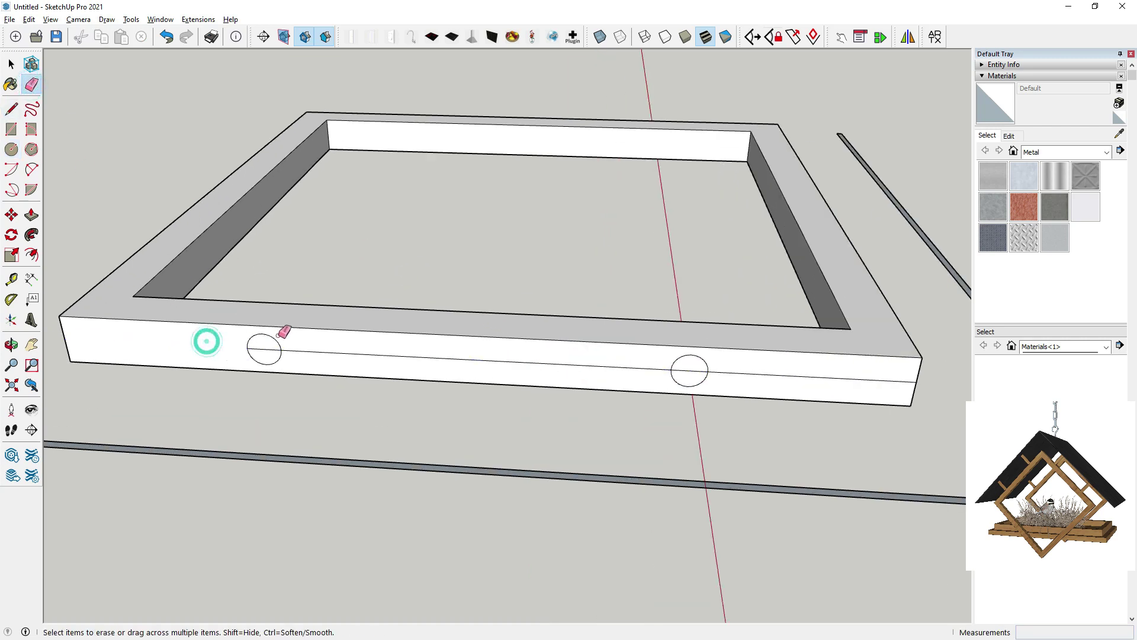
pyautogui.click(307, 349)
pyautogui.scroll(-2, 284, 342)
pyautogui.click(475, 362)
pyautogui.click(631, 366)
pyautogui.moveTo(630, 365); pyautogui.dragTo(565, 363)
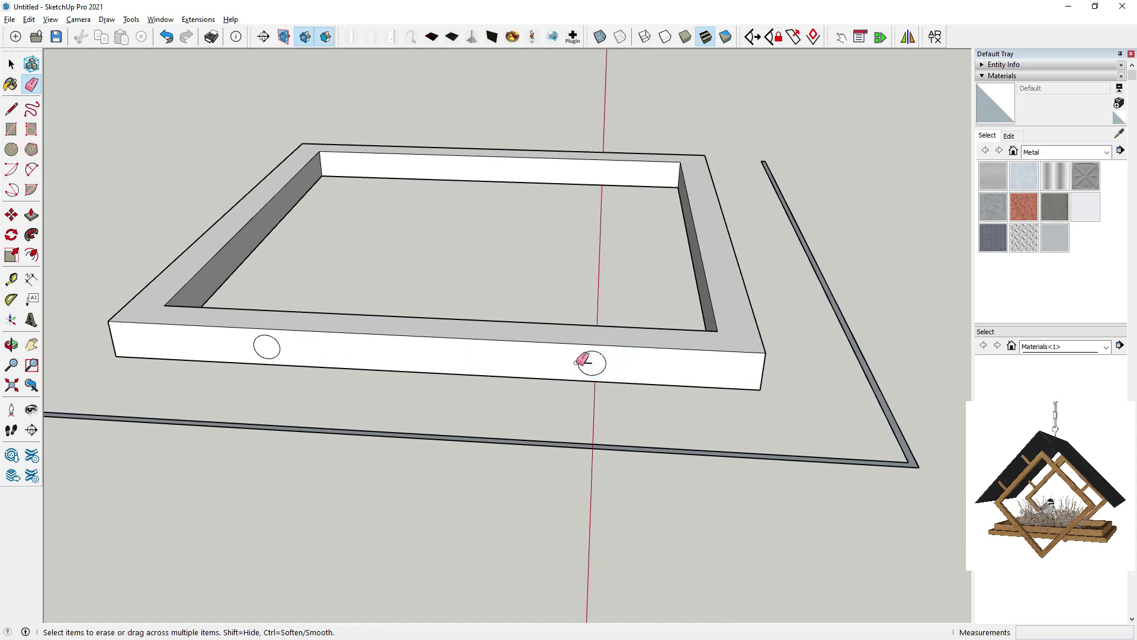
# Rotate-copy both circle faces 90 degrees around the frame's corner onto the adjacent outer side
pyautogui.press('space')
pyautogui.click(268, 349)
pyautogui.keyDown('ctrl'); pyautogui.click(595, 366); pyautogui.keyUp('ctrl')
pyautogui.moveTo(533, 374); pyautogui.dragTo(379, 346, button='middle')
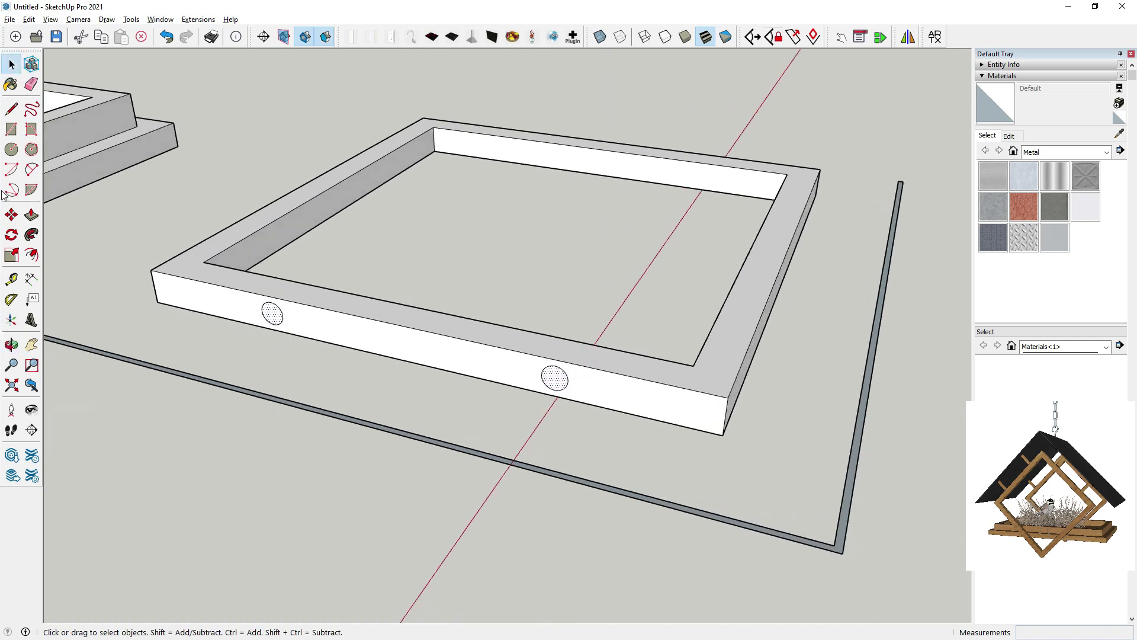
pyautogui.click(16, 233)
pyautogui.moveTo(610, 439); pyautogui.dragTo(620, 460, button='middle')
pyautogui.scroll(3, 719, 460)
pyautogui.press('q')
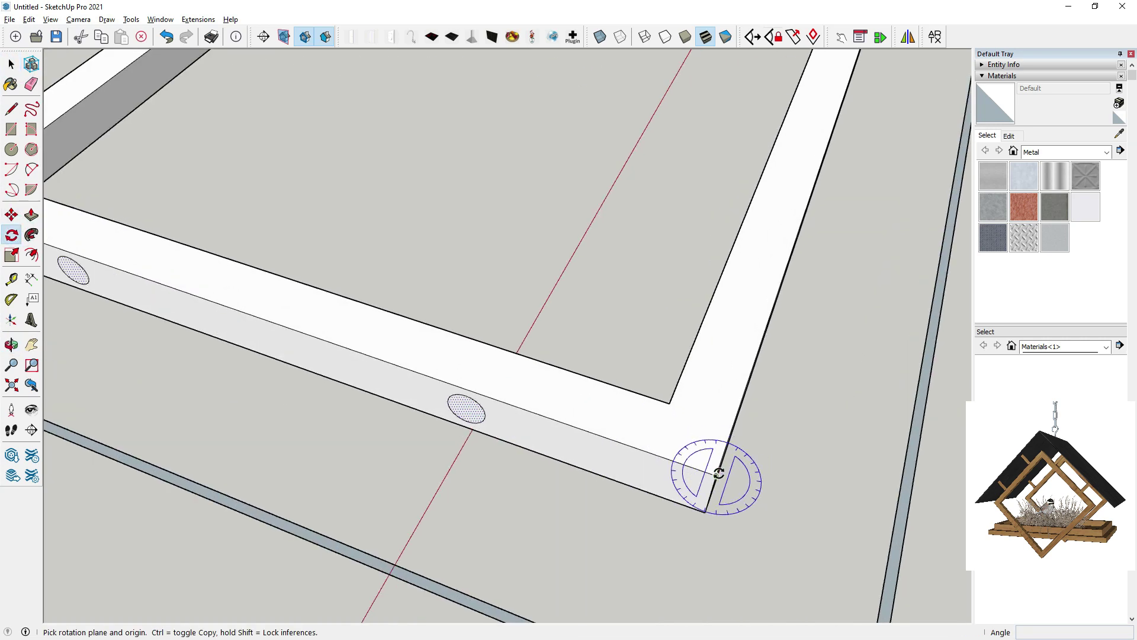
pyautogui.press('Escape')
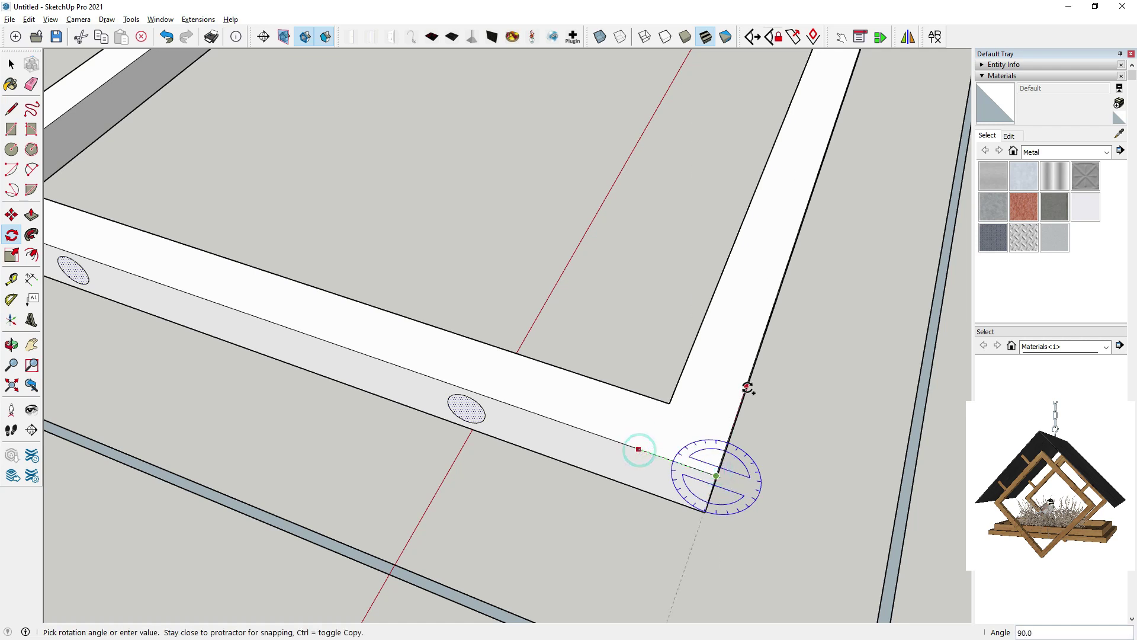
pyautogui.moveTo(749, 386); pyautogui.dragTo(446, 274, button='middle')
pyautogui.scroll(-3, 446, 274)
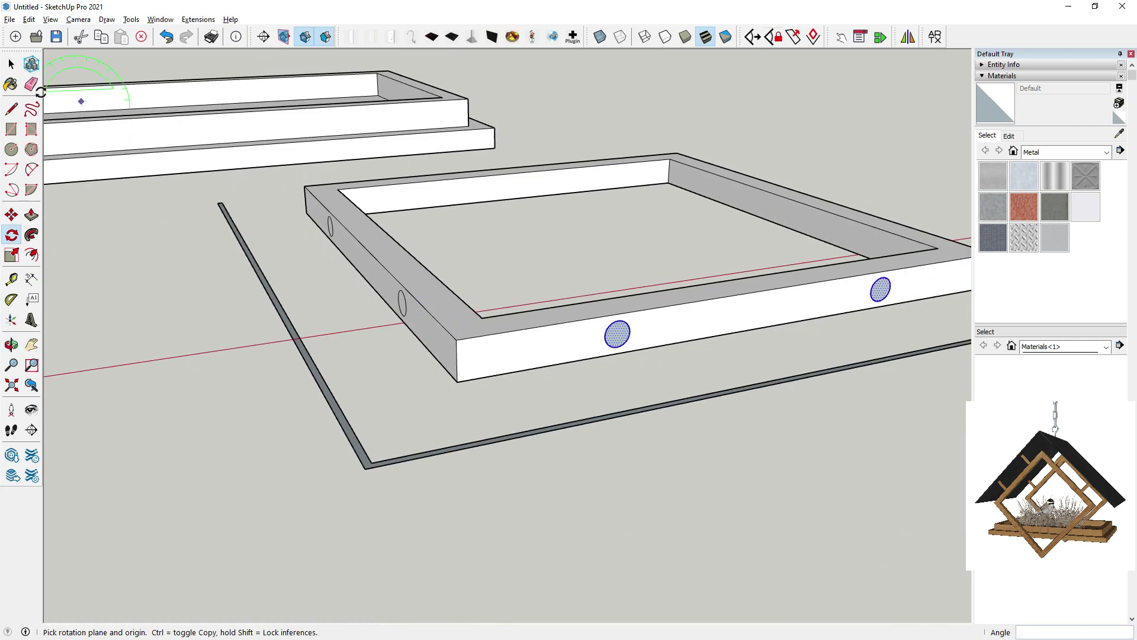
# Reverse the two copied circle faces so their front sides point outward
pyautogui.click(11, 64)
pyautogui.scroll(2, 600, 308)
pyautogui.scroll(2, 930, 293)
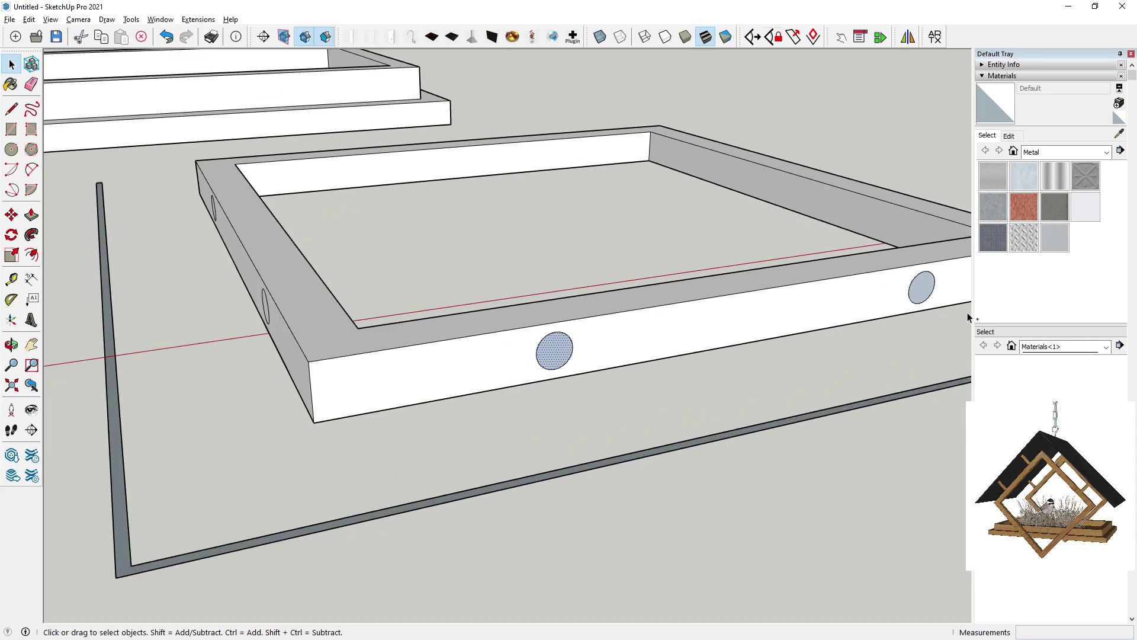
pyautogui.rightClick(915, 288)
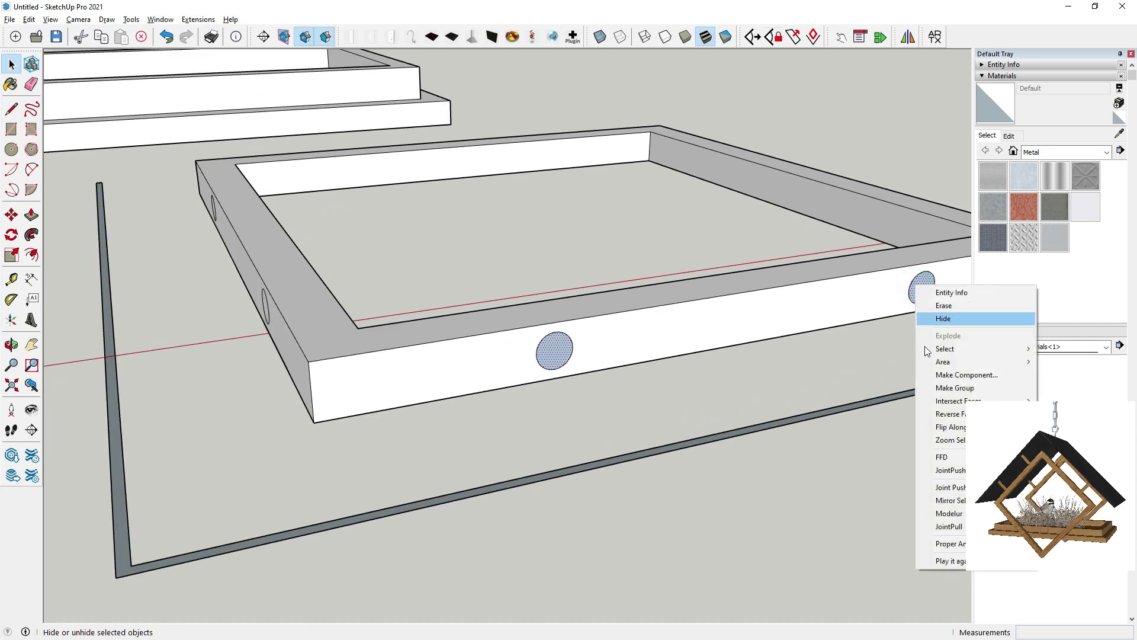
pyautogui.click(954, 427)
pyautogui.moveTo(699, 422); pyautogui.dragTo(463, 389, button='middle')
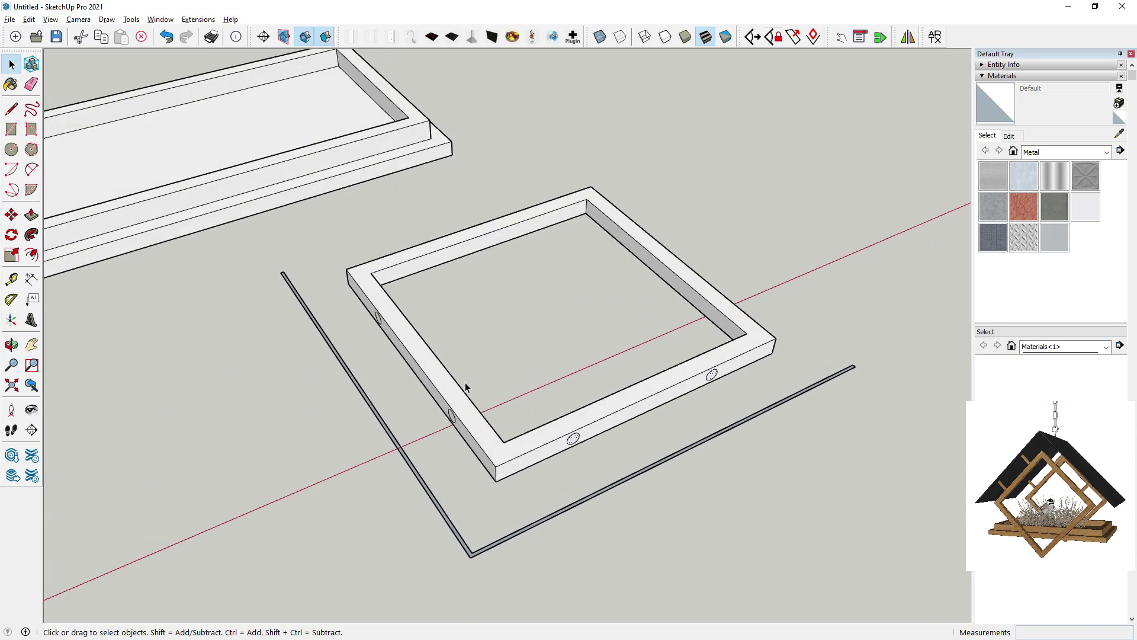
# Make the whole square frame, including its circles, a group
pyautogui.tripleClick(453, 388)
pyautogui.rightClick(452, 389)
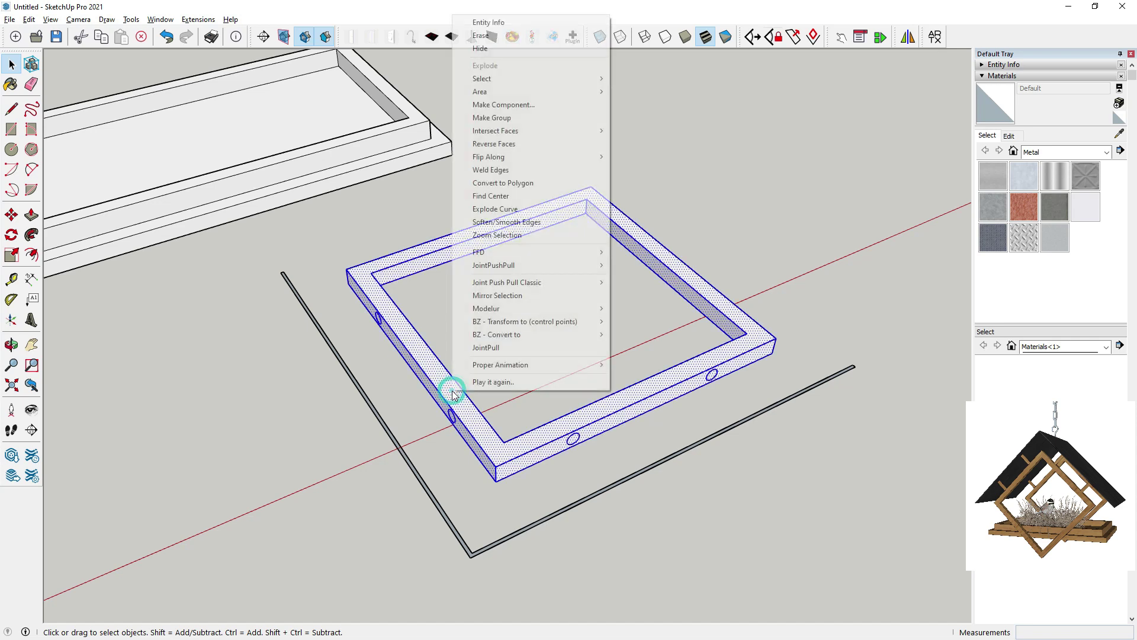
pyautogui.click(495, 117)
pyautogui.rightClick(406, 330)
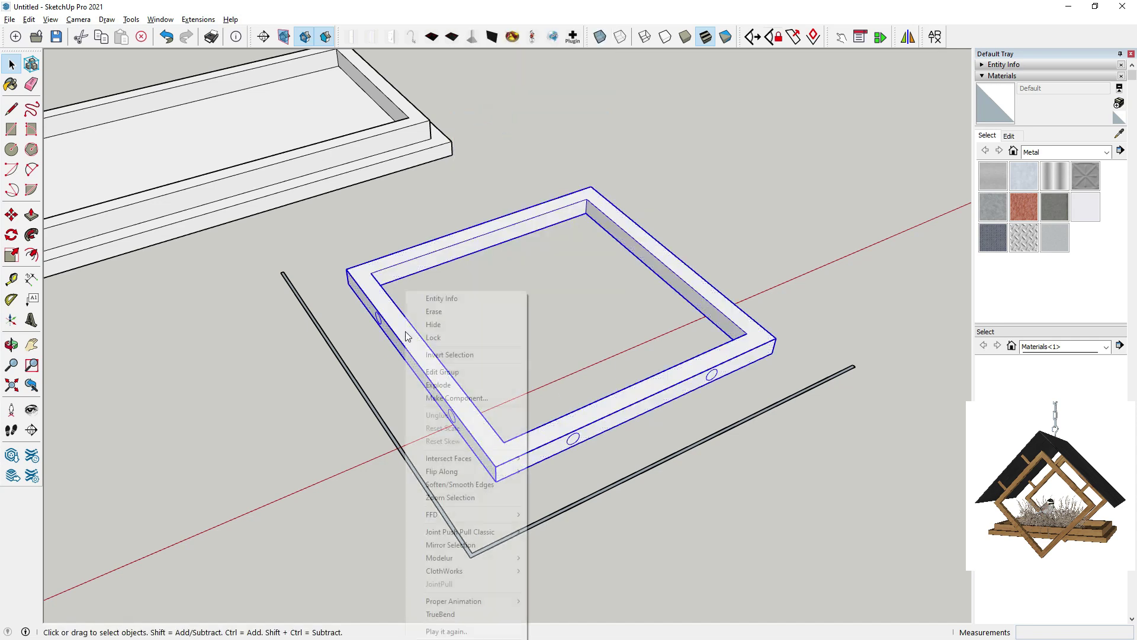
pyautogui.click(589, 451)
# Make the L-shaped roof strip a separate group
pyautogui.scroll(-2, 583, 438)
pyautogui.moveTo(581, 426); pyautogui.dragTo(379, 470, button='middle')
pyautogui.scroll(2, 376, 472)
pyautogui.click(377, 464)
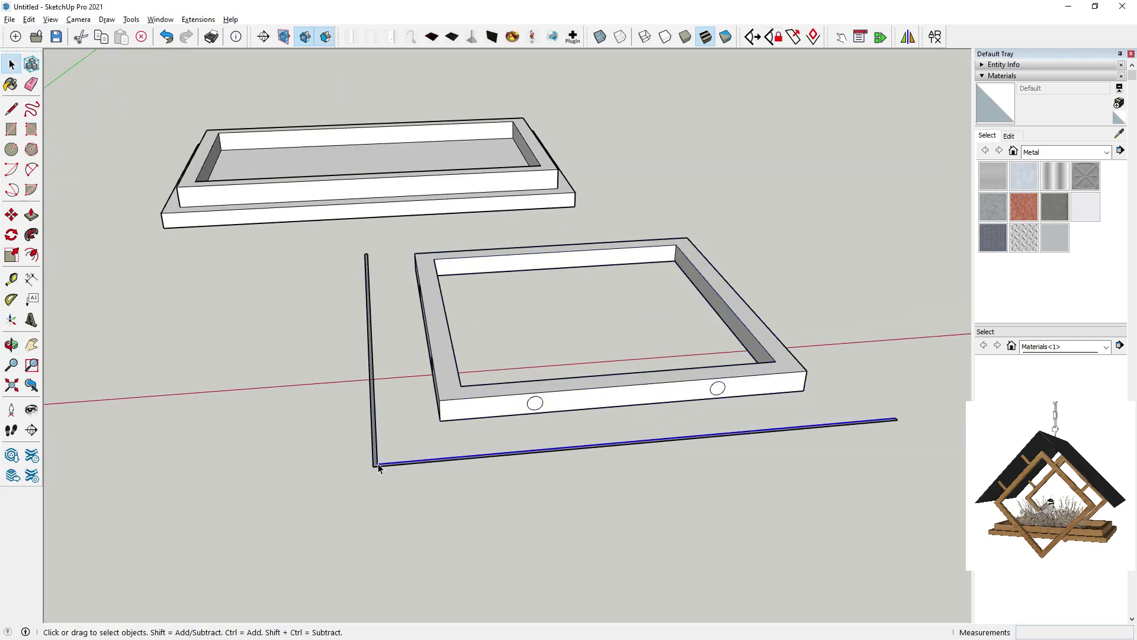
pyautogui.rightClick(378, 463)
pyautogui.click(439, 256)
# Rotate the frame and roof strip groups together by 90 degrees so they stand upright
pyautogui.moveTo(439, 259); pyautogui.dragTo(419, 462, button='middle')
pyautogui.moveTo(551, 447); pyautogui.dragTo(295, 363, button='middle')
pyautogui.click(12, 234)
pyautogui.moveTo(115, 264); pyautogui.dragTo(579, 297, button='middle')
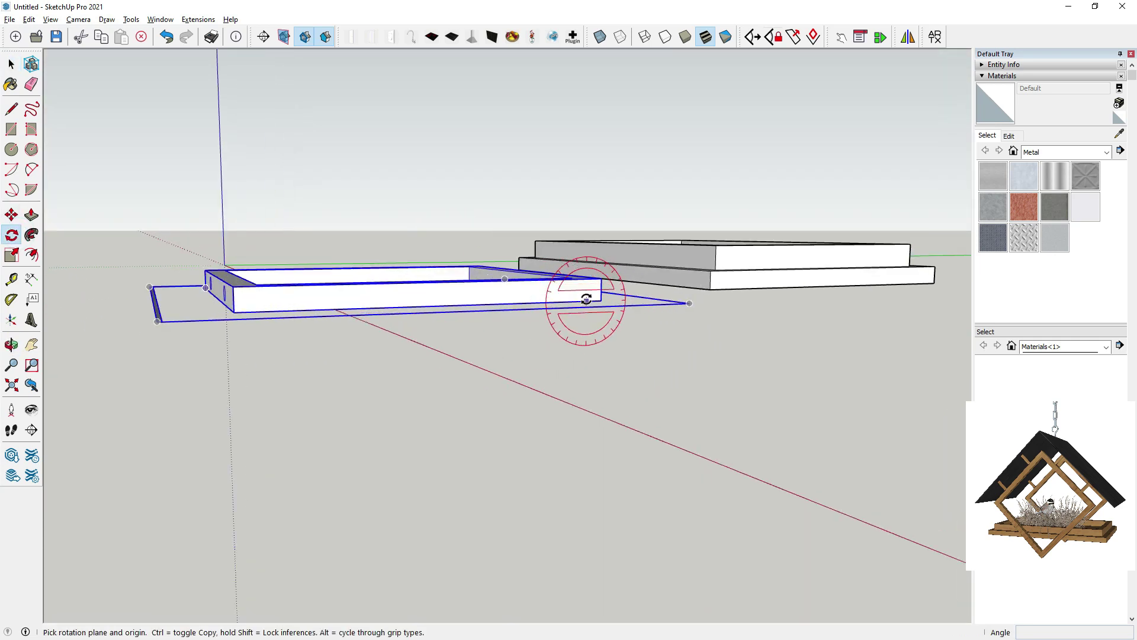
pyautogui.scroll(3, 586, 299)
pyautogui.click(586, 299)
pyautogui.click(536, 301)
pyautogui.click(574, 252)
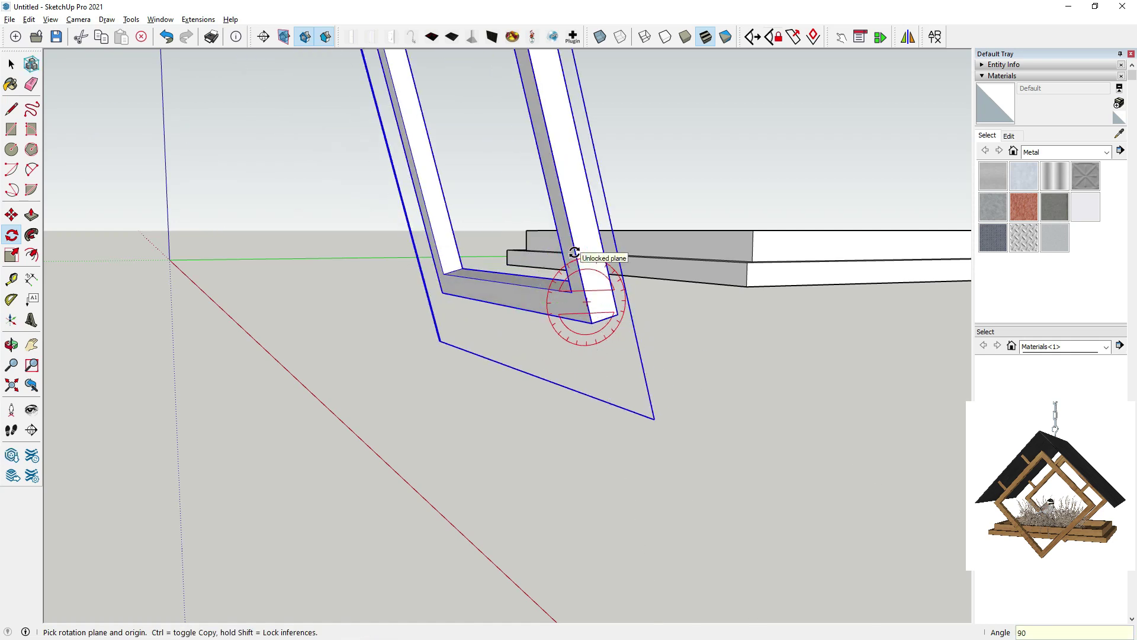
pyautogui.press('Return')
# Rotate the upright frame and roof strip in their own plane so the frame stands on one corner as a diamond
pyautogui.moveTo(580, 252); pyautogui.dragTo(727, 326, button='middle')
pyautogui.click(676, 320)
pyautogui.scroll(2, 707, 323)
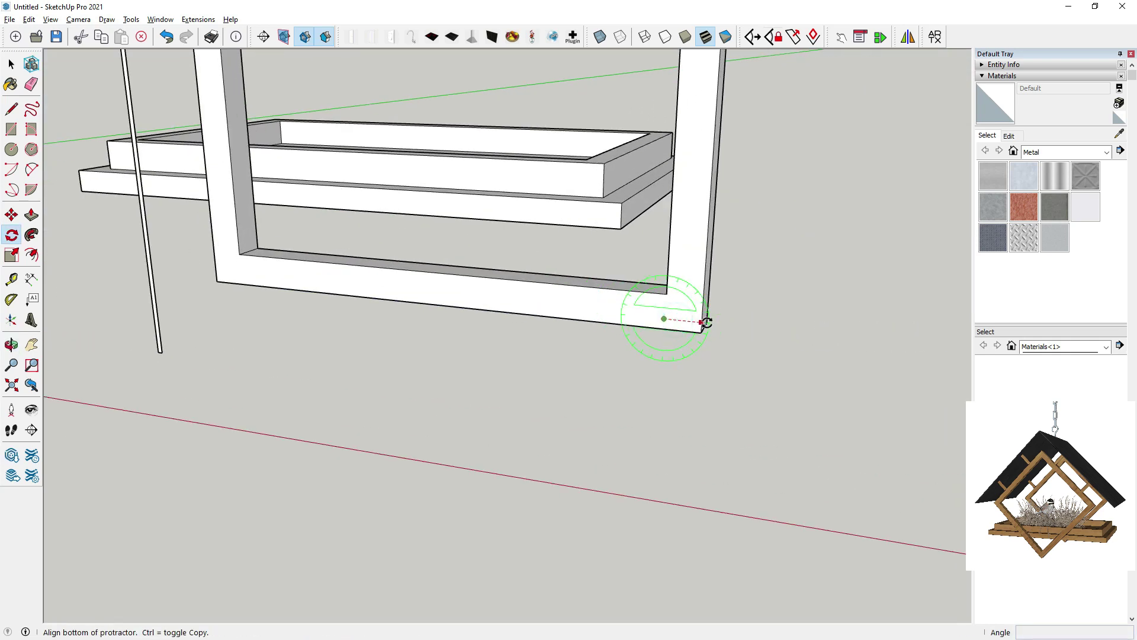
pyautogui.click(732, 321)
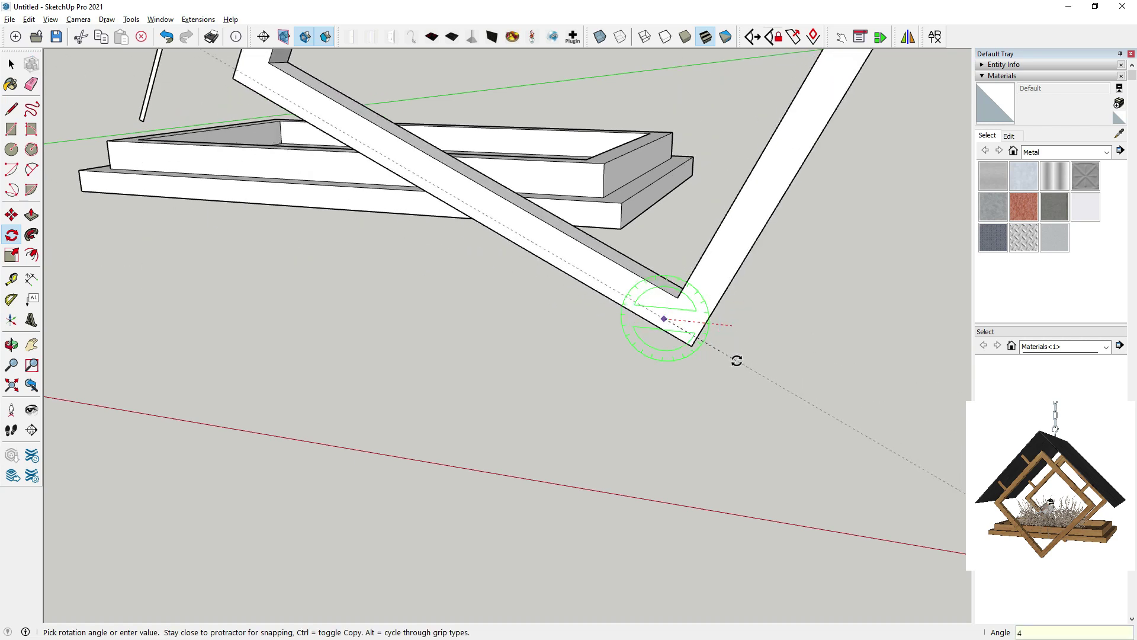
pyautogui.click(736, 361)
pyautogui.scroll(-2, 737, 360)
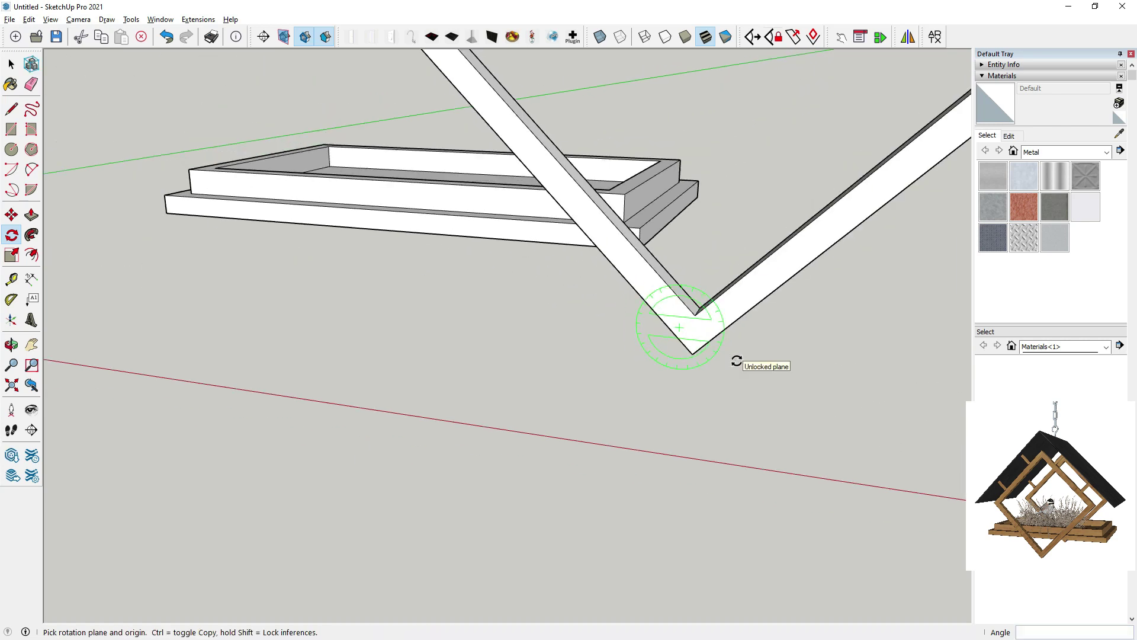
# Move the frame and roof strip to the middle of the tray base's long side, with the frame's lowest corner at the base's bottom edge
pyautogui.click(16, 221)
pyautogui.scroll(-3, 609, 432)
pyautogui.scroll(5, 515, 236)
pyautogui.scroll(1, 536, 465)
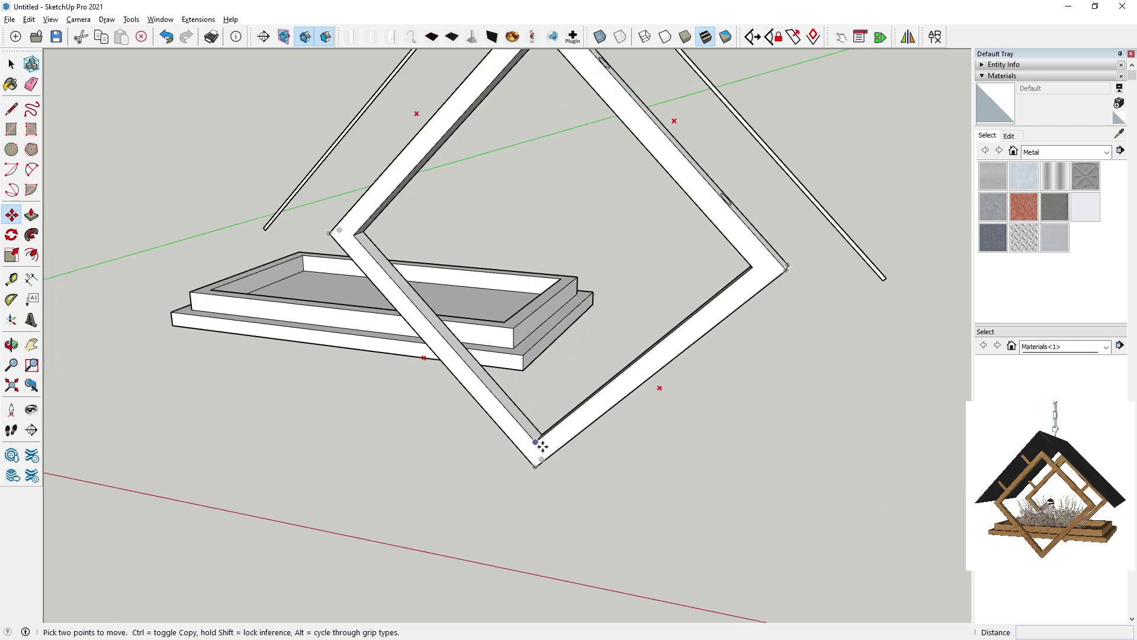
pyautogui.click(532, 459)
pyautogui.scroll(2, 337, 330)
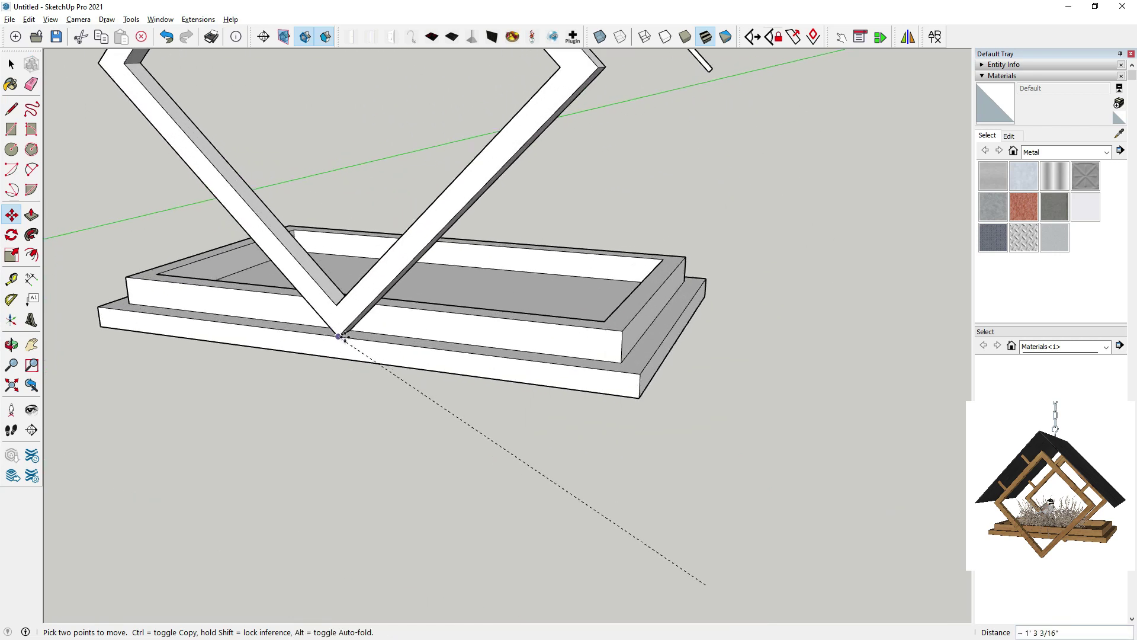
pyautogui.scroll(2, 340, 338)
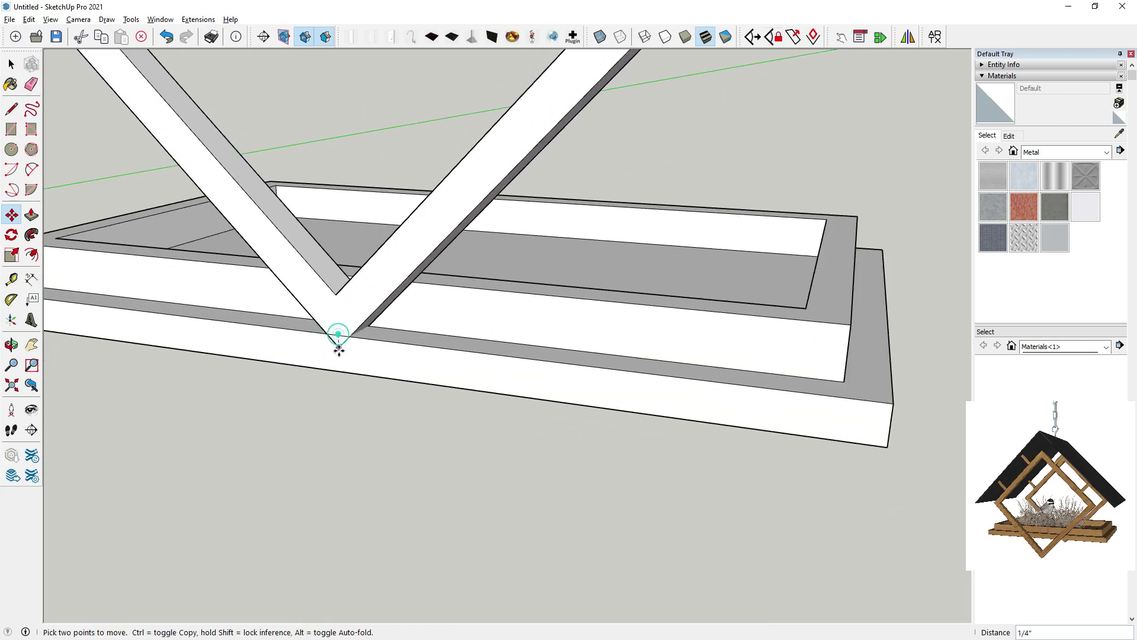
# Move the frame and roof strip outward 3/4 inch so the frame's back face lies against the tray base's outer side
pyautogui.moveTo(437, 363); pyautogui.dragTo(320, 444, button='middle')
pyautogui.scroll(4, 477, 350)
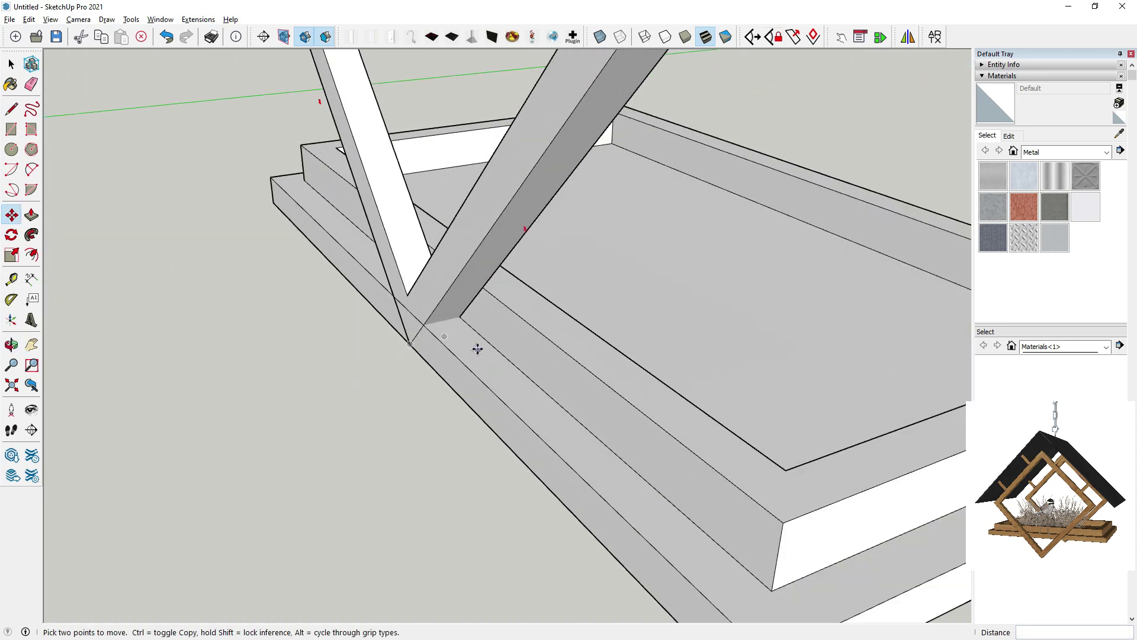
pyautogui.click(459, 316)
pyautogui.click(459, 316)
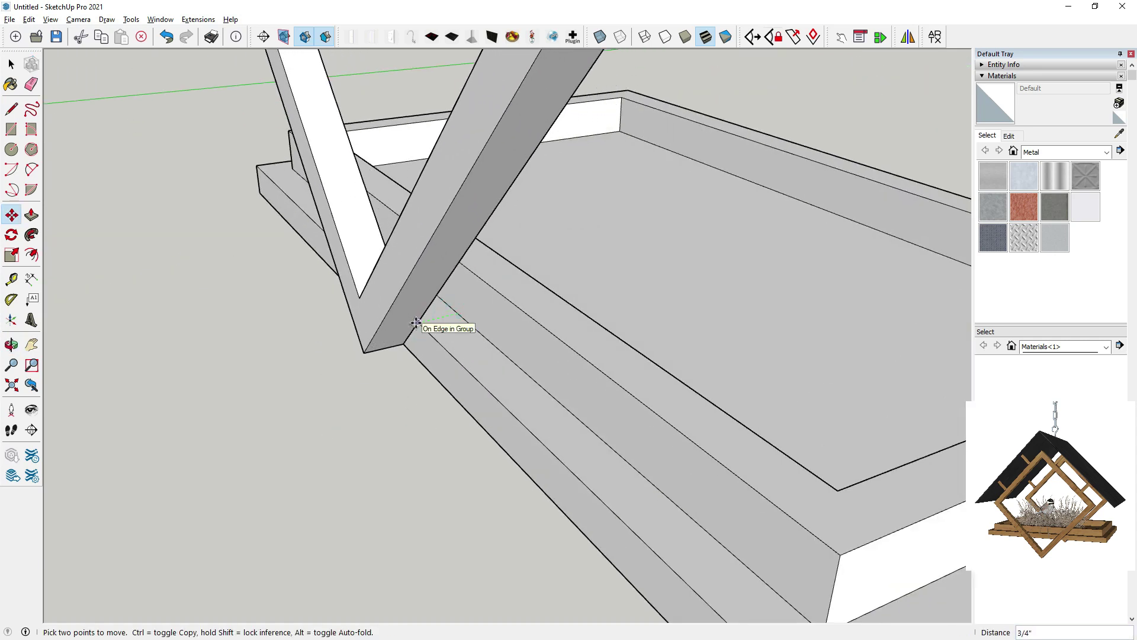
# Move the frame and roof strip straight down so the frame's lowest corner hangs below the tray
pyautogui.scroll(-3, 429, 365)
pyautogui.moveTo(438, 370); pyautogui.dragTo(579, 336, button='middle')
pyautogui.scroll(-2, 462, 388)
pyautogui.moveTo(459, 403); pyautogui.dragTo(498, 337, button='middle')
pyautogui.scroll(2, 610, 368)
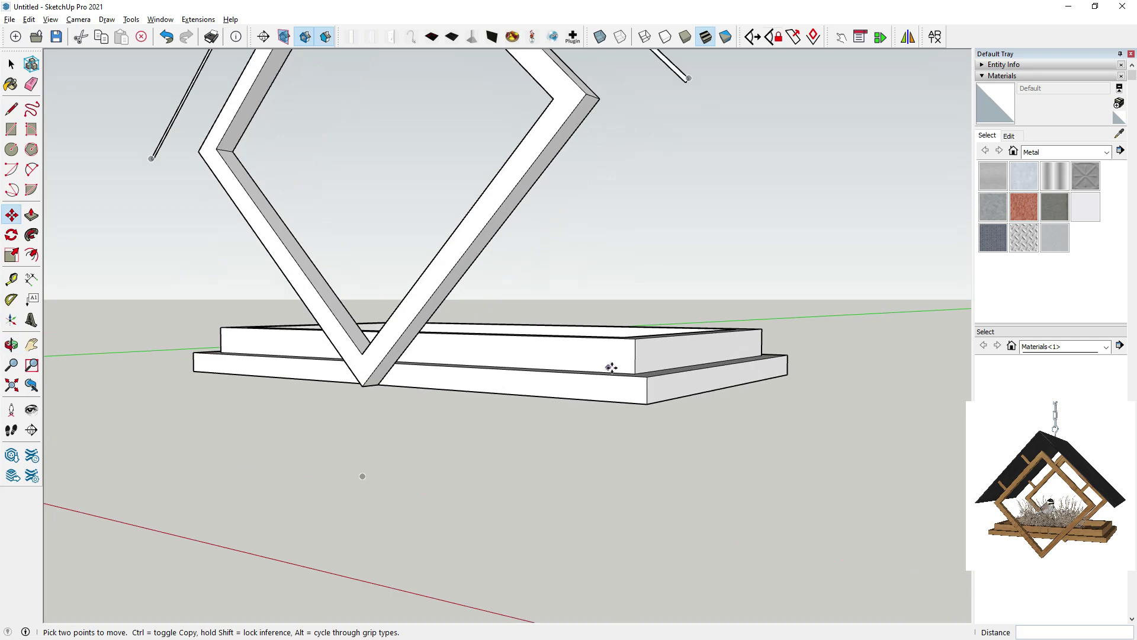
pyautogui.click(565, 386)
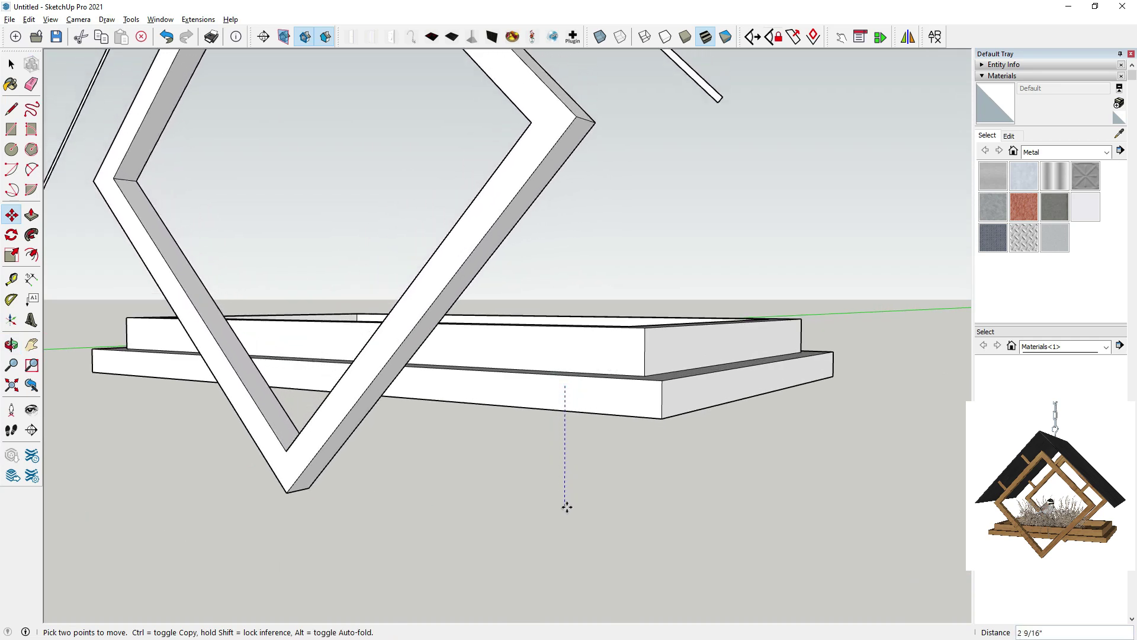
pyautogui.press('Return')
# Copy the diamond frame without the roof strip across the tray to the base's opposite long side
pyautogui.scroll(-2, 524, 439)
pyautogui.moveTo(522, 418); pyautogui.dragTo(307, 273, button='middle')
pyautogui.scroll(-3, 526, 440)
pyautogui.press('m')
pyautogui.click(13, 64)
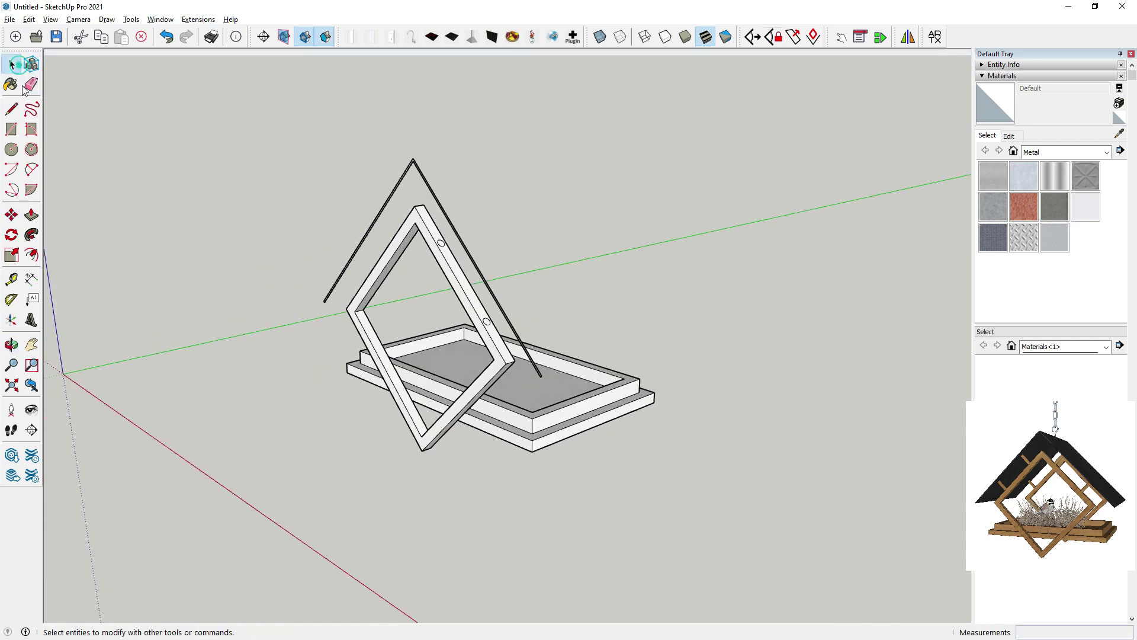
pyautogui.moveTo(417, 434); pyautogui.dragTo(379, 442, button='middle')
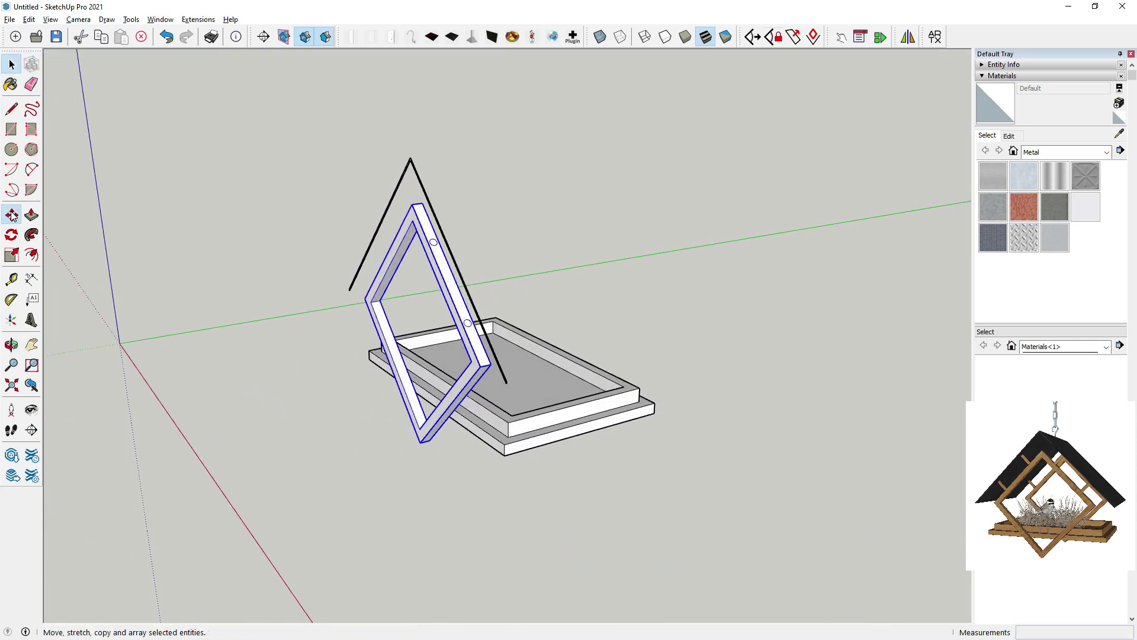
pyautogui.click(11, 215)
pyautogui.scroll(3, 397, 417)
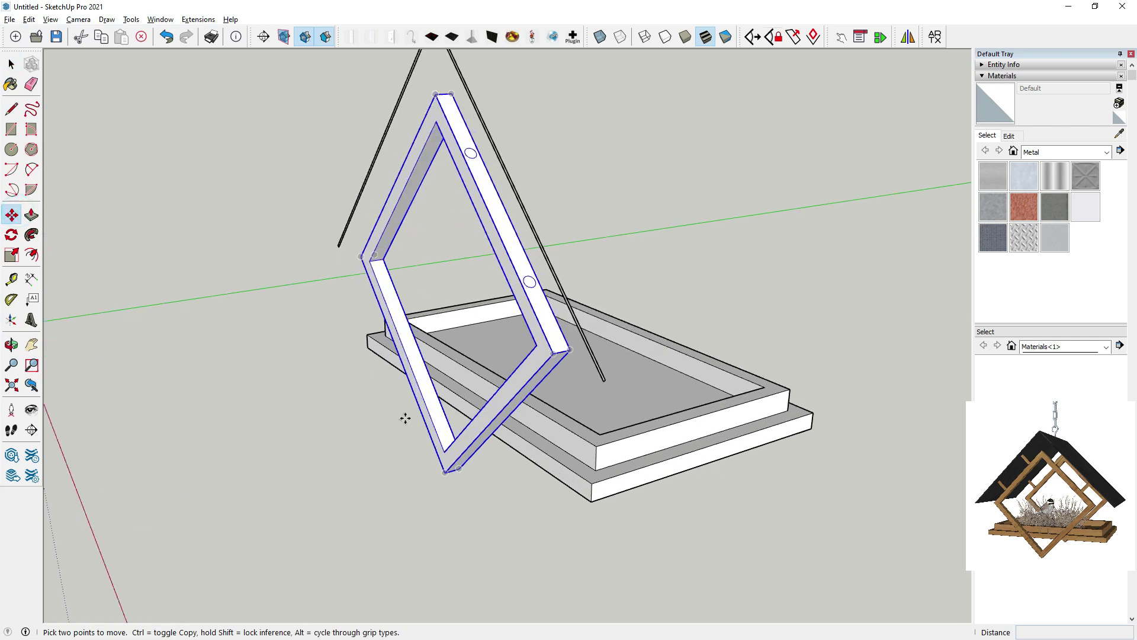
pyautogui.scroll(2, 495, 433)
pyautogui.press('ctrl')
pyautogui.click(504, 424)
pyautogui.scroll(-3, 631, 432)
pyautogui.moveTo(632, 432); pyautogui.dragTo(465, 465, button='middle')
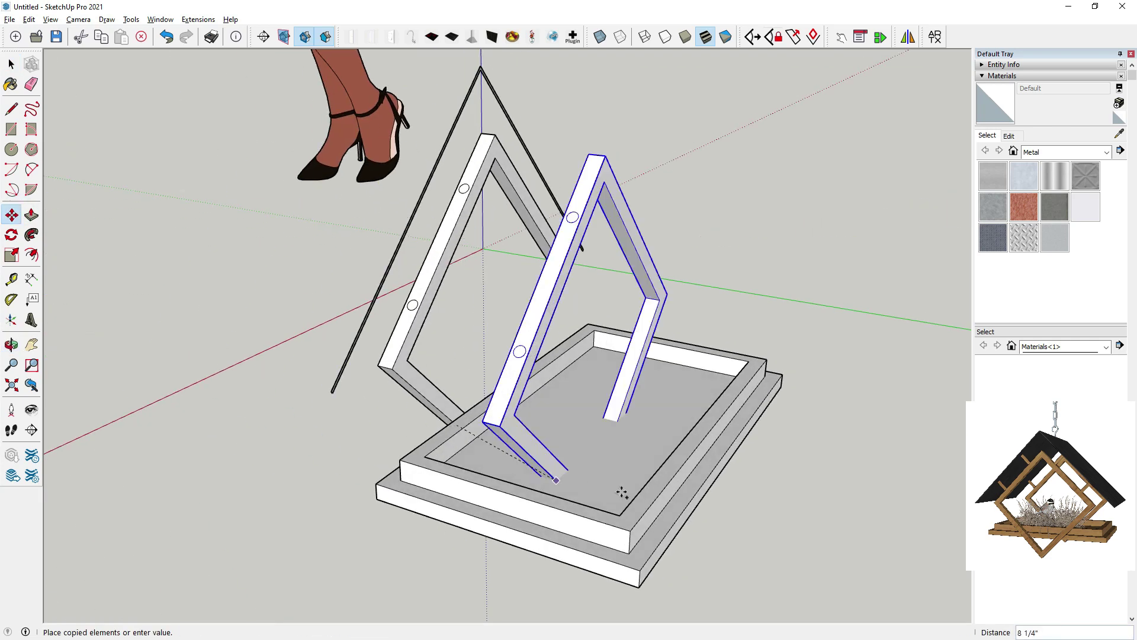
pyautogui.scroll(2, 692, 493)
pyautogui.click(705, 491)
# Move the copied frame outward so its inner face lies against the tray base's outer side
pyautogui.scroll(2, 705, 492)
pyautogui.moveTo(705, 491); pyautogui.dragTo(812, 481, button='middle')
pyautogui.scroll(2, 756, 457)
pyautogui.moveTo(757, 456); pyautogui.dragTo(724, 462, button='middle')
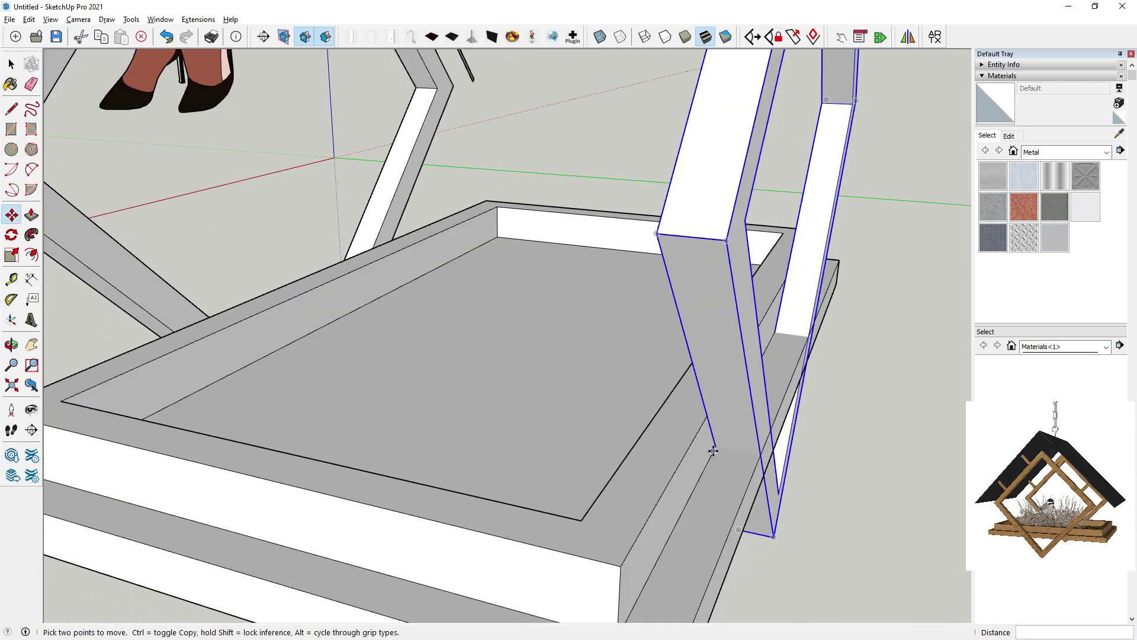
pyautogui.click(715, 450)
pyautogui.click(760, 455)
pyautogui.scroll(-5, 607, 439)
pyautogui.moveTo(607, 439); pyautogui.dragTo(183, 224, button='middle')
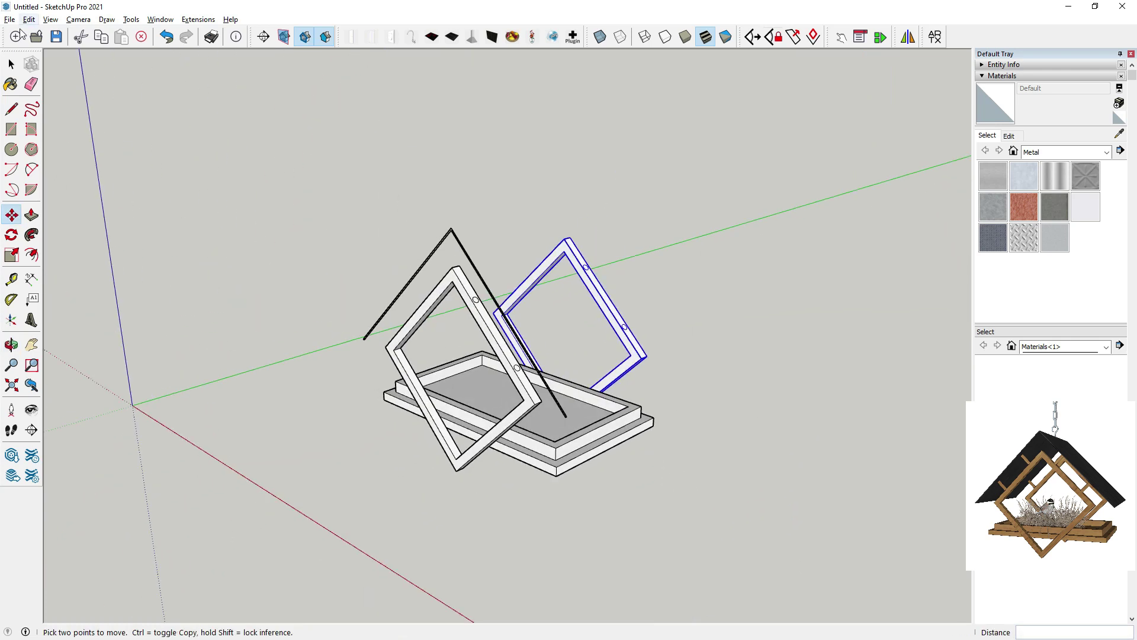
# Open the roof strip for editing and pull its front face outward 1 inch beyond the front diamond frame
pyautogui.click(11, 64)
pyautogui.moveTo(356, 267); pyautogui.dragTo(480, 340, button='middle')
pyautogui.scroll(3, 489, 347)
pyautogui.moveTo(551, 362); pyautogui.dragTo(428, 326, button='middle')
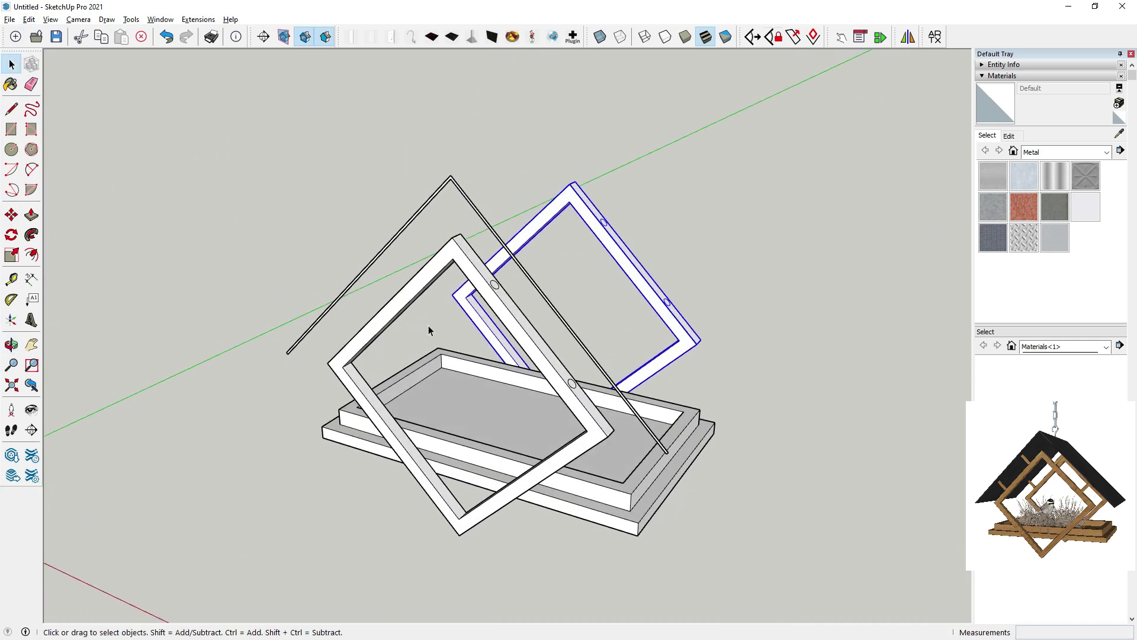
pyautogui.moveTo(437, 272); pyautogui.dragTo(469, 222, button='middle')
pyautogui.scroll(2, 449, 164)
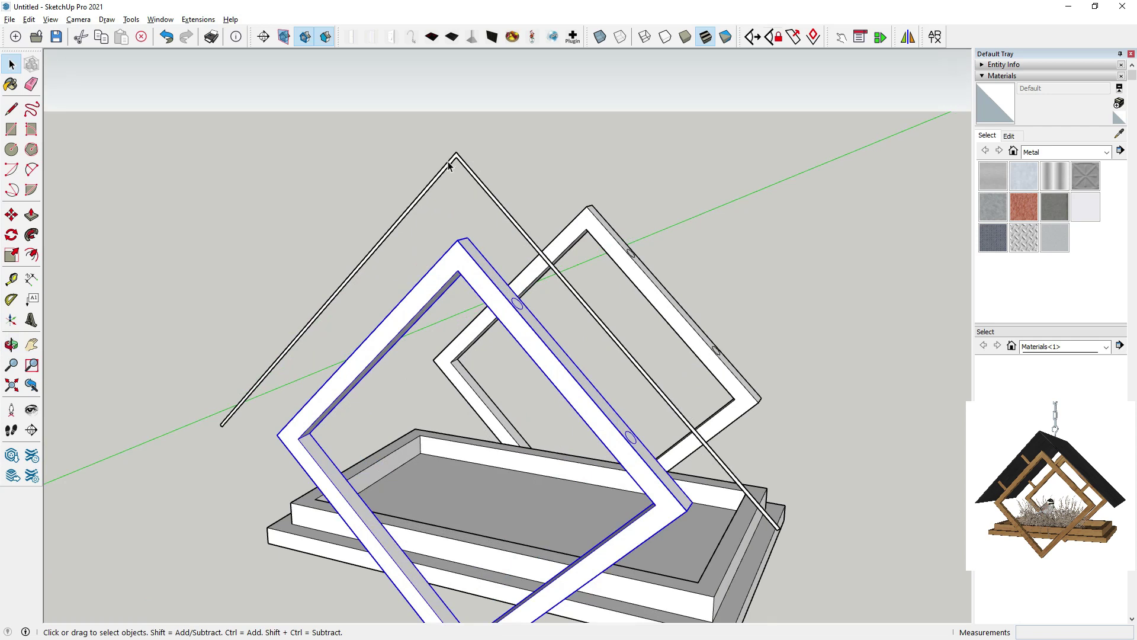
pyautogui.doubleClick(449, 166)
pyautogui.moveTo(446, 165); pyautogui.dragTo(63, 216, button='middle')
pyautogui.click(31, 214)
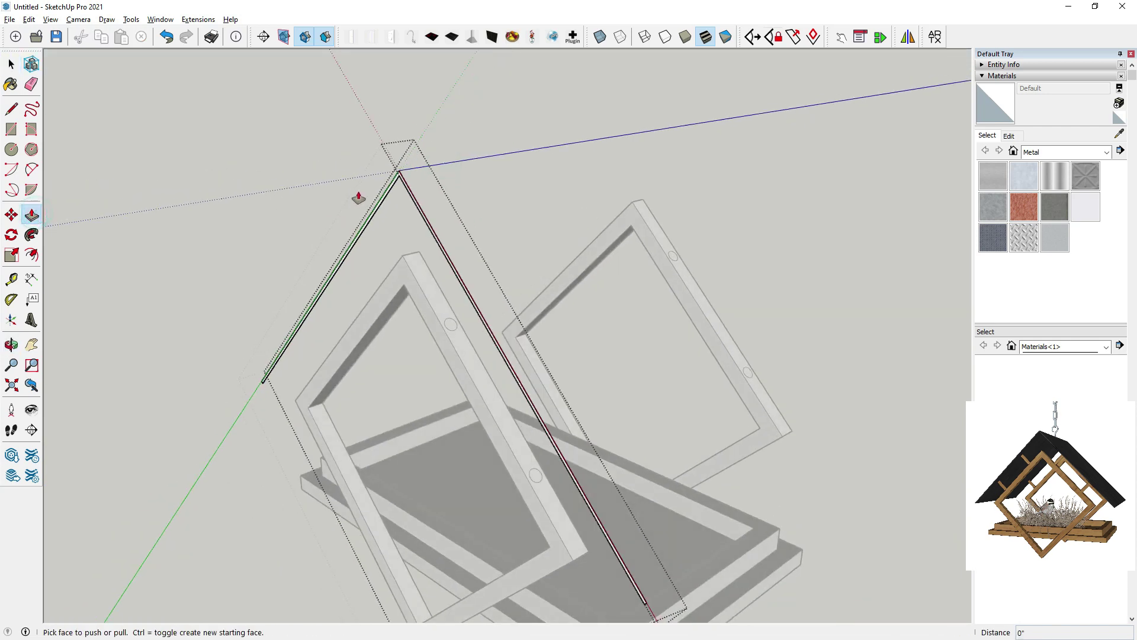
pyautogui.scroll(2, 400, 182)
pyautogui.moveTo(395, 177); pyautogui.dragTo(362, 184)
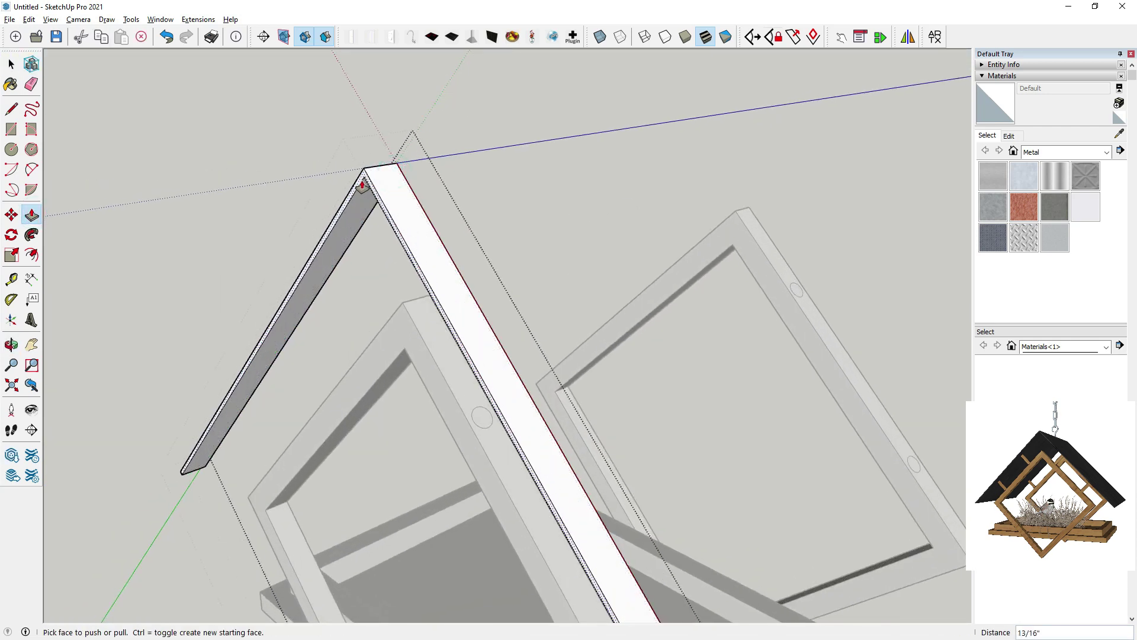
pyautogui.press('Return')
pyautogui.scroll(-3, 387, 231)
pyautogui.moveTo(388, 233); pyautogui.dragTo(333, 228, button='middle')
pyautogui.scroll(3, 324, 209)
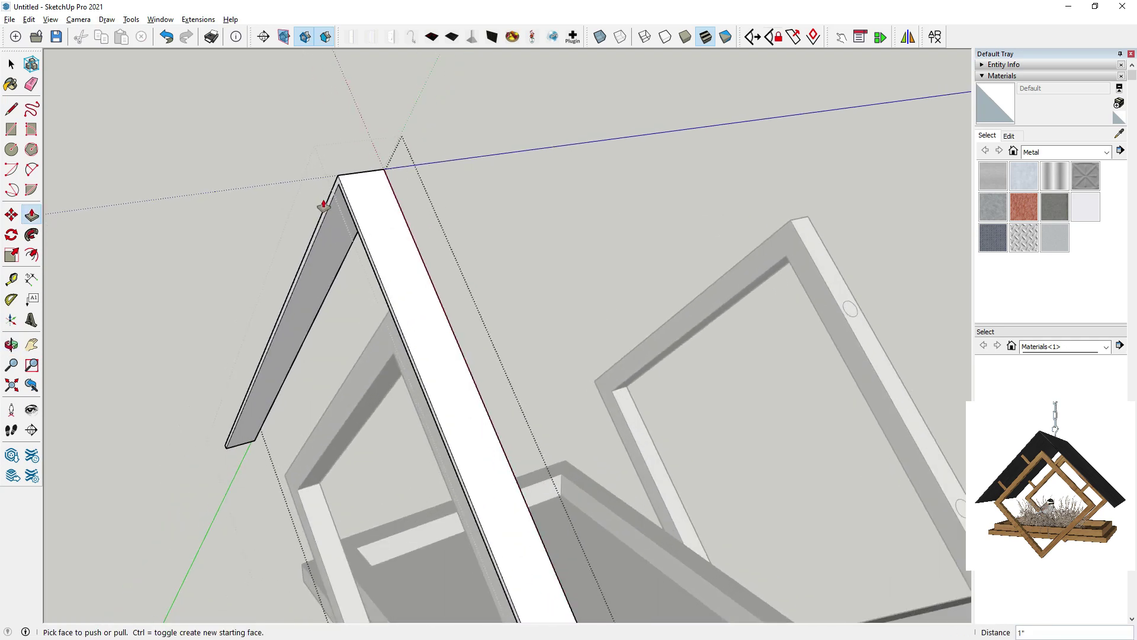
pyautogui.click(330, 204)
pyautogui.press('Return')
# Extend the roof's opposite end across the tray as far as the second diamond frame
pyautogui.moveTo(315, 210); pyautogui.dragTo(281, 157, button='middle')
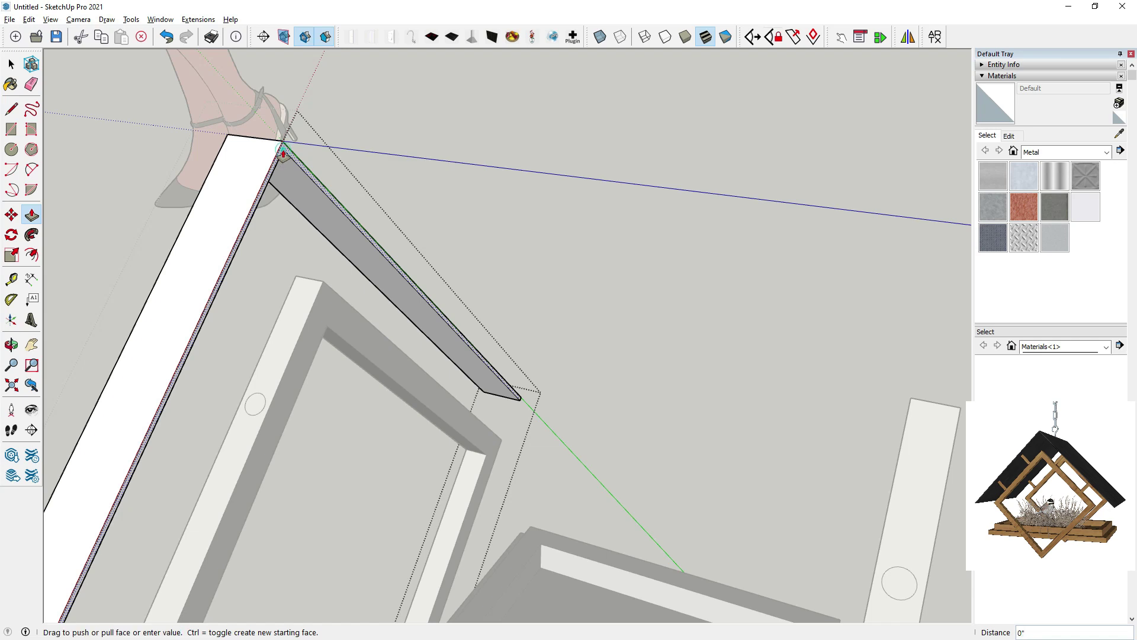
pyautogui.scroll(-4, 450, 237)
pyautogui.scroll(1, 561, 323)
pyautogui.click(651, 431)
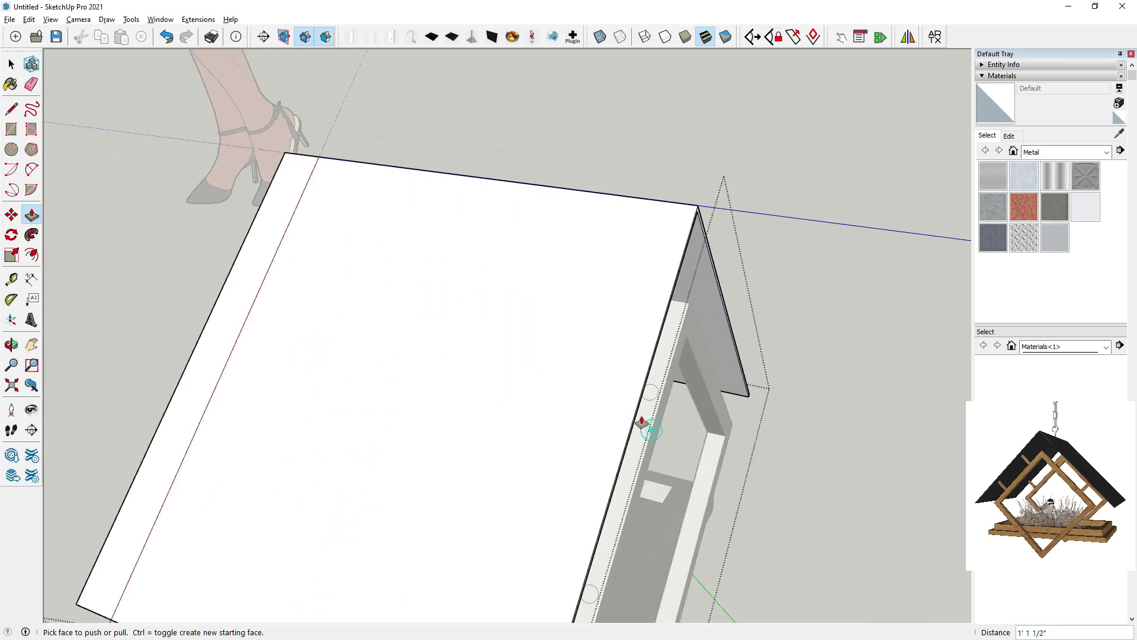
# Extend the roof's end at the second frame a further 1.5 inches as an overhang
pyautogui.moveTo(652, 431); pyautogui.dragTo(551, 228, button='middle')
pyautogui.scroll(6, 642, 221)
pyautogui.click(643, 209)
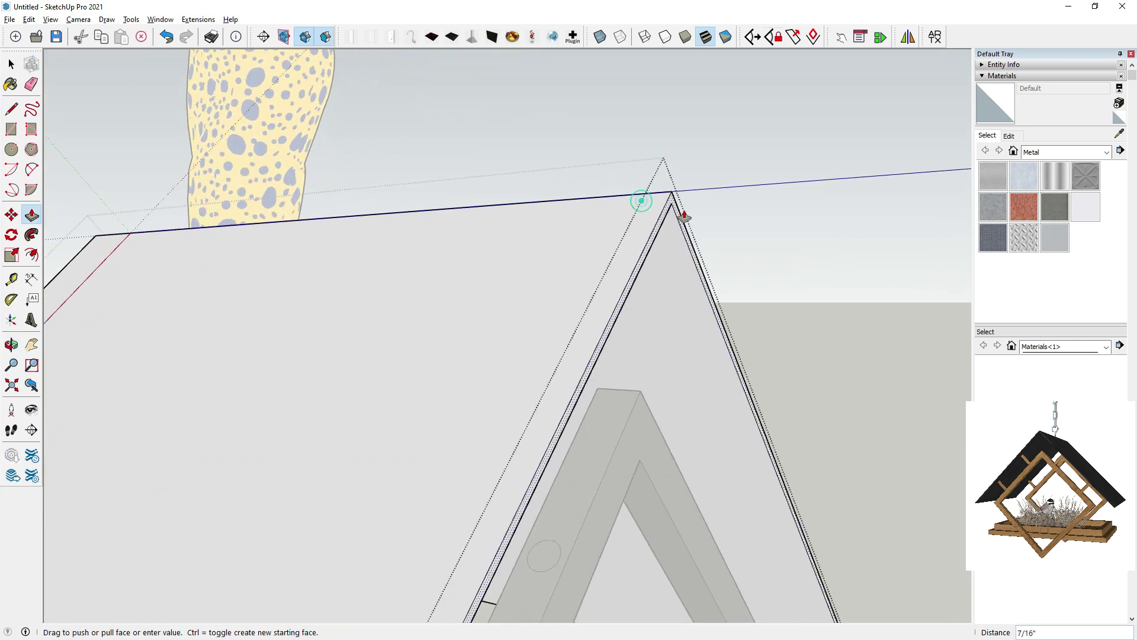
pyautogui.click(684, 216)
pyautogui.write('1.5')
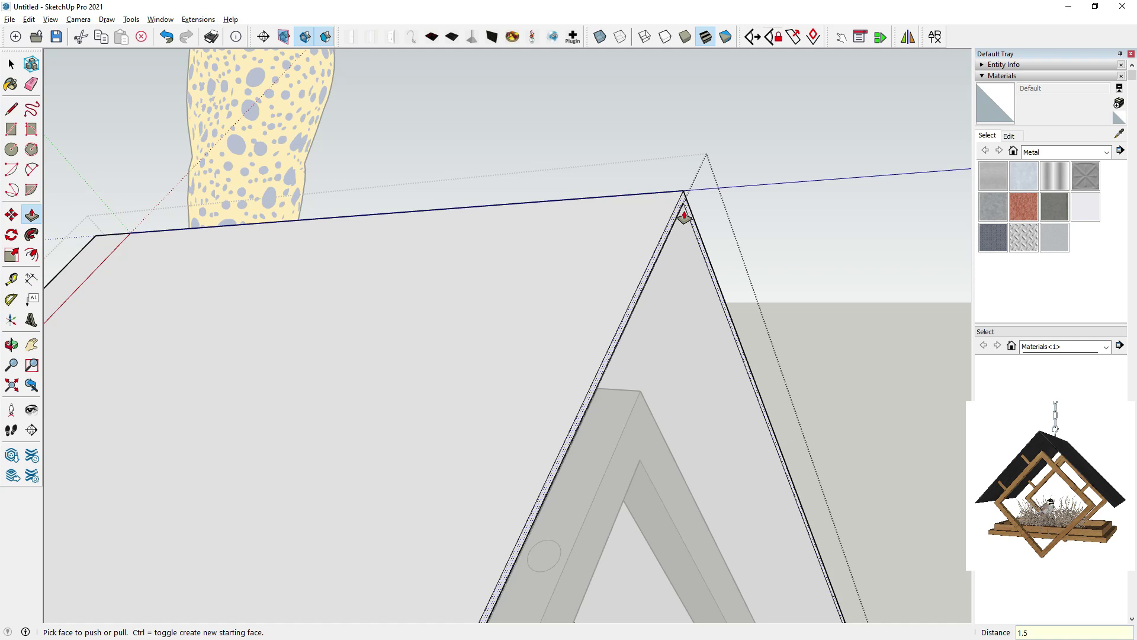
pyautogui.press('Return')
# Open the diamond frame for editing and extrude the lower circle on its first upper side up to the roof
pyautogui.scroll(-5, 739, 221)
pyautogui.scroll(-3, 554, 332)
pyautogui.moveTo(554, 332); pyautogui.dragTo(950, 287, button='middle')
pyautogui.moveTo(332, 423); pyautogui.dragTo(450, 356, button='middle')
pyautogui.click(11, 64)
pyautogui.moveTo(302, 382); pyautogui.dragTo(527, 402, button='middle')
pyautogui.scroll(8, 401, 482)
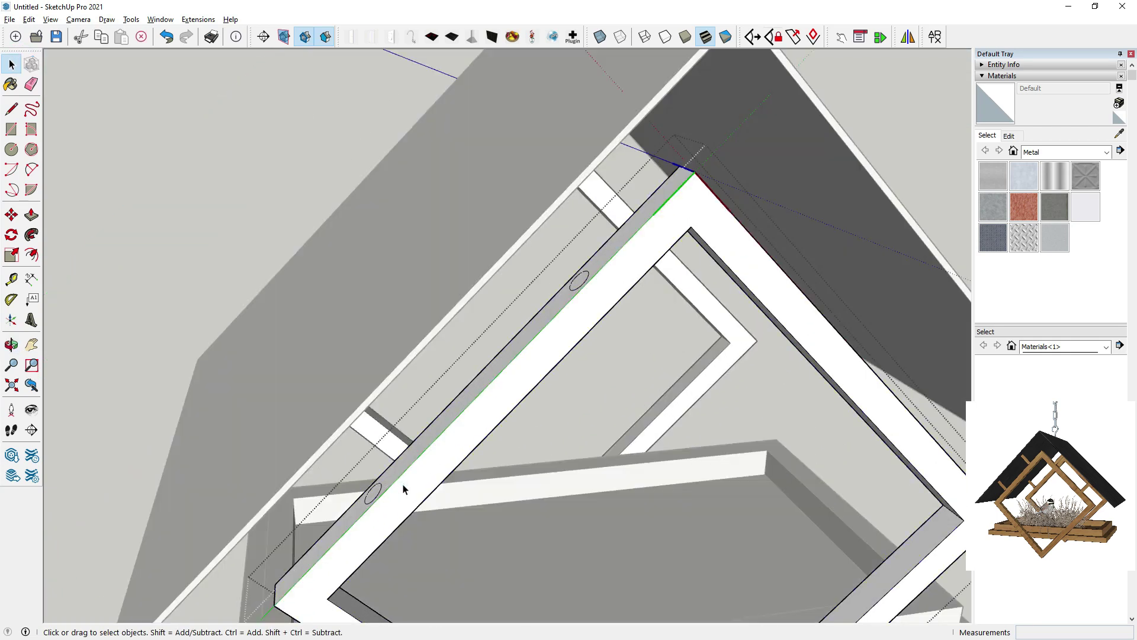
pyautogui.click(31, 214)
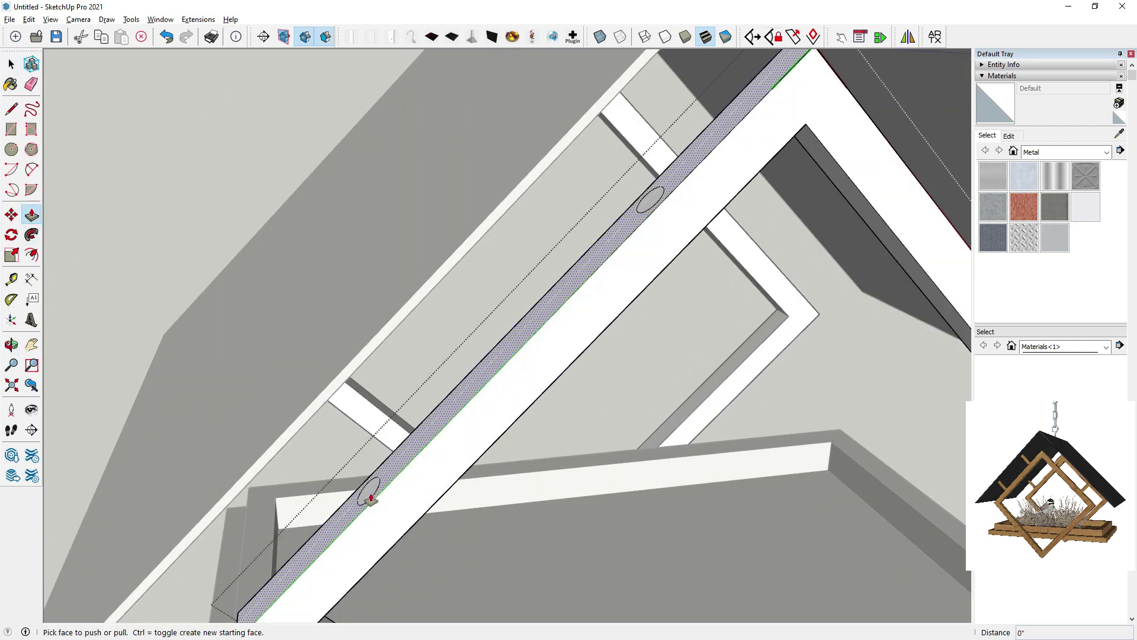
pyautogui.moveTo(363, 482); pyautogui.dragTo(207, 384, button='middle')
pyautogui.moveTo(176, 343); pyautogui.dragTo(330, 397, button='middle')
pyautogui.scroll(2, 465, 327)
# Extrude the upper circle on the same frame side into a round peg reaching the roof's underside
pyautogui.click(458, 320)
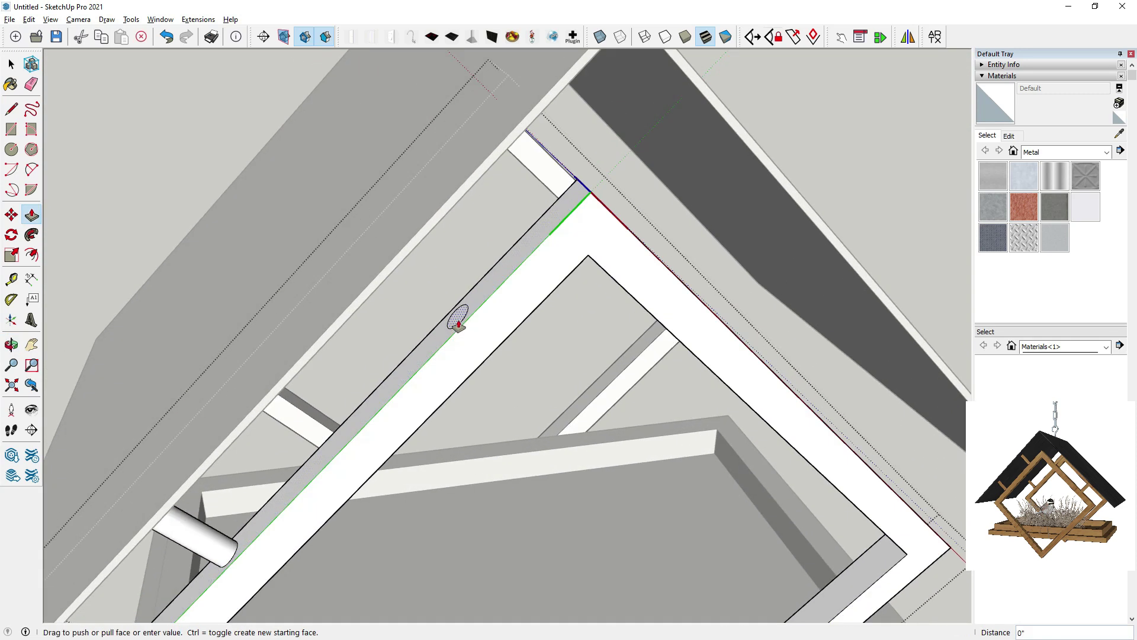
pyautogui.moveTo(418, 297); pyautogui.dragTo(204, 223, button='middle')
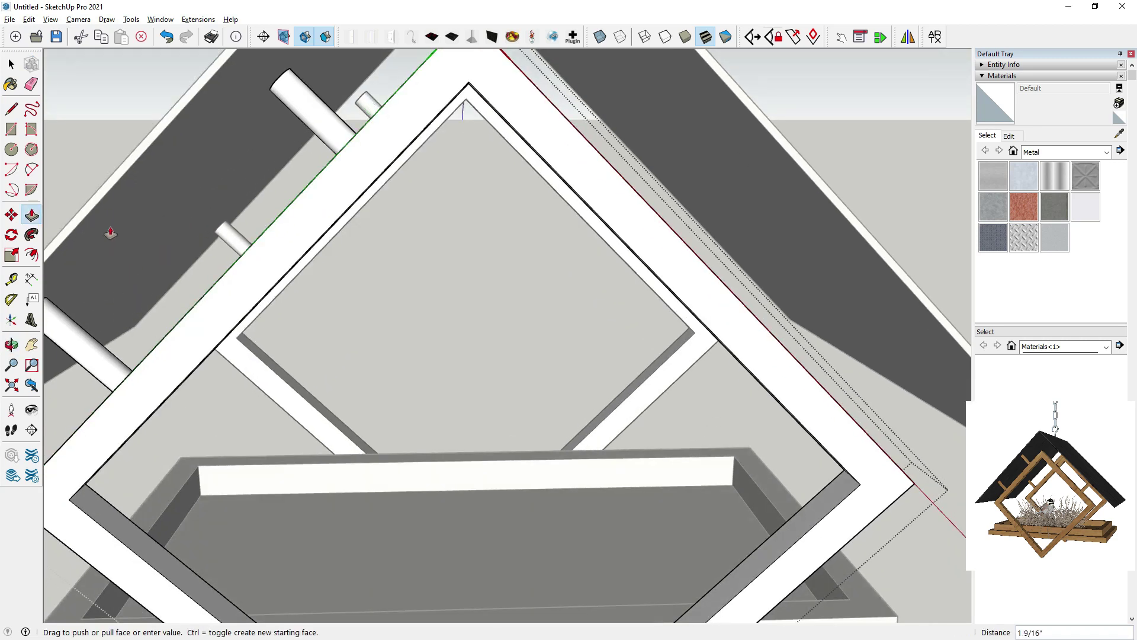
pyautogui.click(114, 186)
# Extrude the upper circle on the frame's other roof-facing side about 2 inches to the roof's underside
pyautogui.scroll(-2, 118, 190)
pyautogui.moveTo(160, 219); pyautogui.dragTo(139, 338, button='middle')
pyautogui.scroll(2, 414, 301)
pyautogui.click(413, 302)
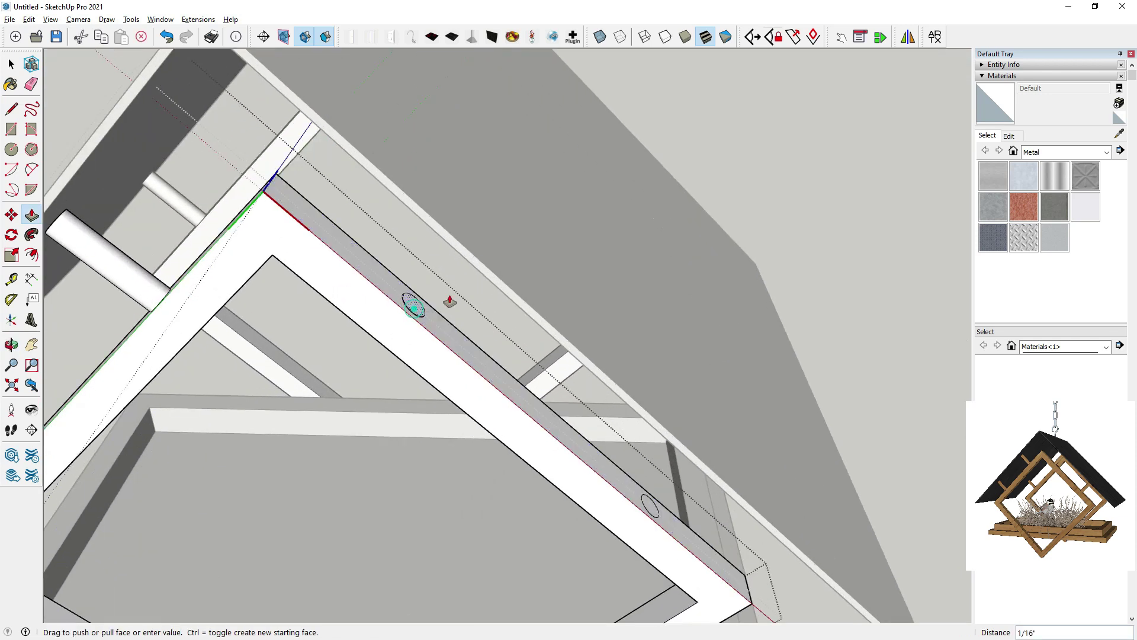
pyautogui.moveTo(467, 257); pyautogui.dragTo(600, 211, button='middle')
pyautogui.scroll(-2, 754, 176)
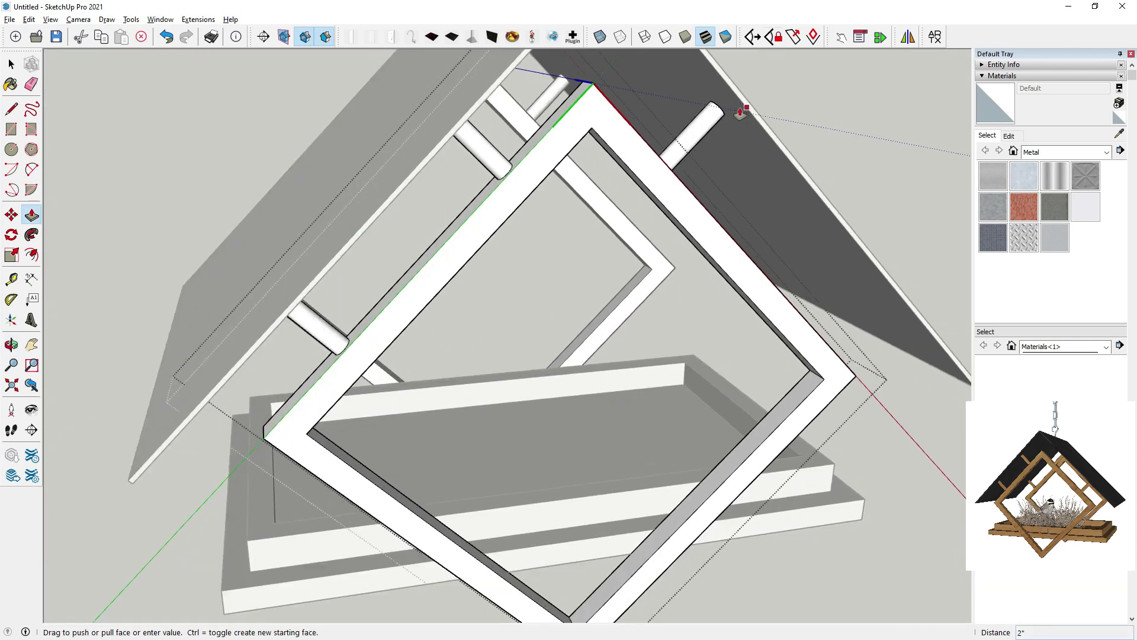
pyautogui.scroll(1, 741, 111)
pyautogui.click(737, 112)
# Extrude the remaining lower circle on that frame side into a peg reaching the roof, and finish editing the frame
pyautogui.scroll(-1, 699, 231)
pyautogui.moveTo(677, 292); pyautogui.dragTo(502, 441, button='middle')
pyautogui.scroll(4, 521, 441)
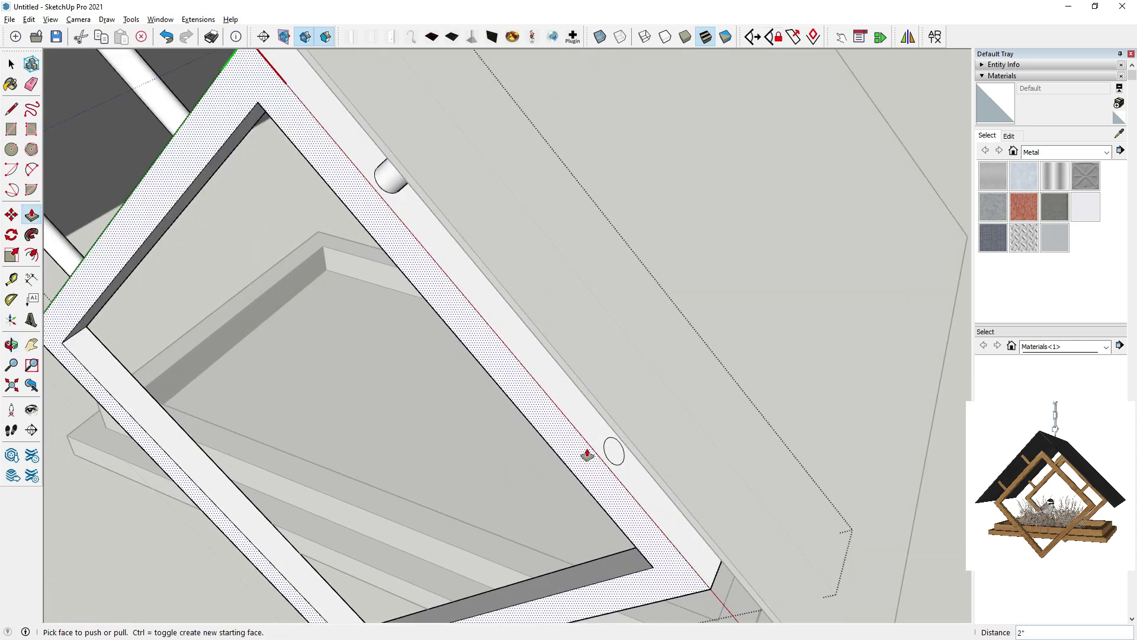
pyautogui.click(620, 456)
pyautogui.moveTo(621, 458); pyautogui.dragTo(746, 340, button='middle')
pyautogui.scroll(-1, 628, 382)
pyautogui.moveTo(593, 396); pyautogui.dragTo(808, 213, button='middle')
pyautogui.click(816, 177)
pyautogui.click(10, 64)
pyautogui.scroll(-8, 437, 272)
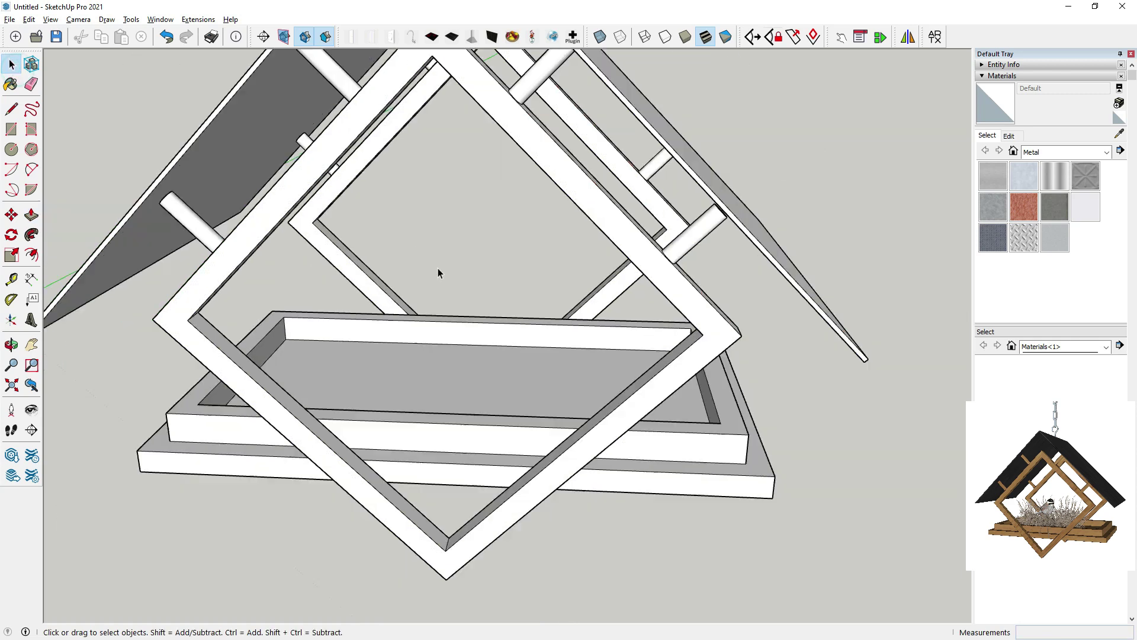
# Group the two diamond frames with their pegs together, leaving the roof and tray out
pyautogui.moveTo(508, 255); pyautogui.dragTo(498, 307, button='middle')
pyautogui.click(526, 223)
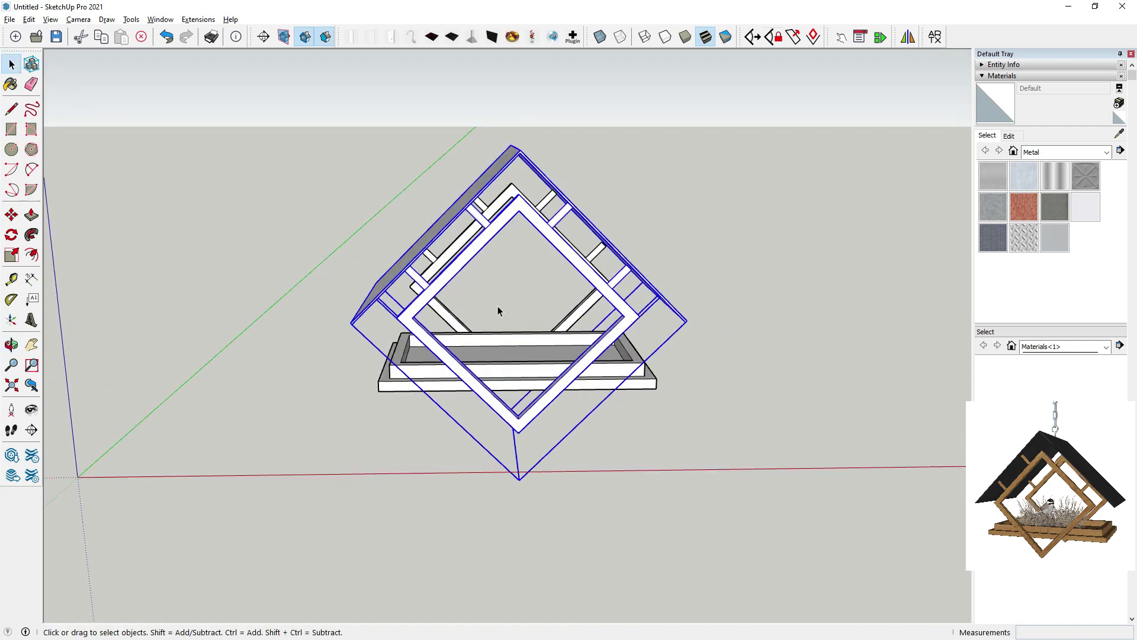
pyautogui.click(440, 294)
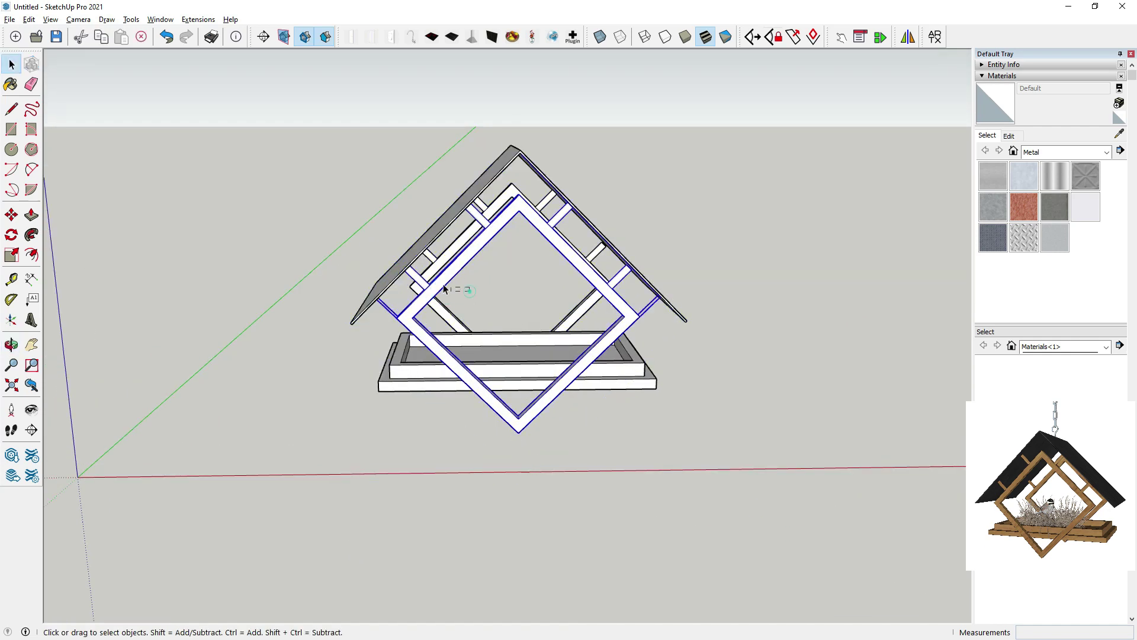
pyautogui.rightClick(447, 278)
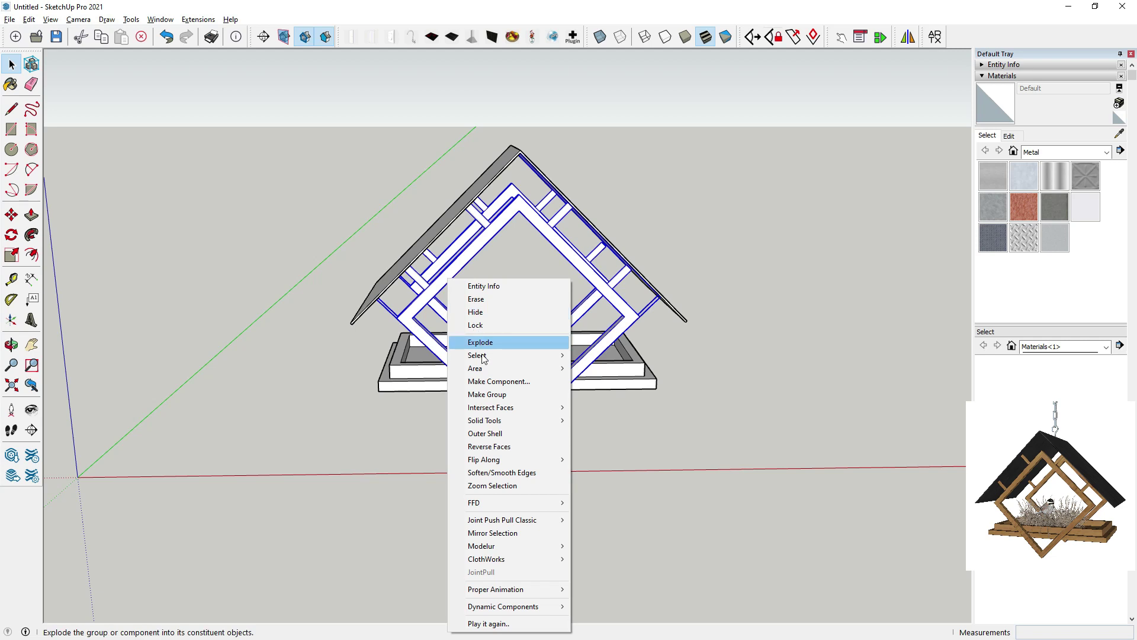
pyautogui.click(486, 400)
pyautogui.scroll(-3, 487, 401)
pyautogui.moveTo(488, 401); pyautogui.dragTo(441, 385, button='middle')
pyautogui.scroll(2, 498, 383)
pyautogui.click(581, 467)
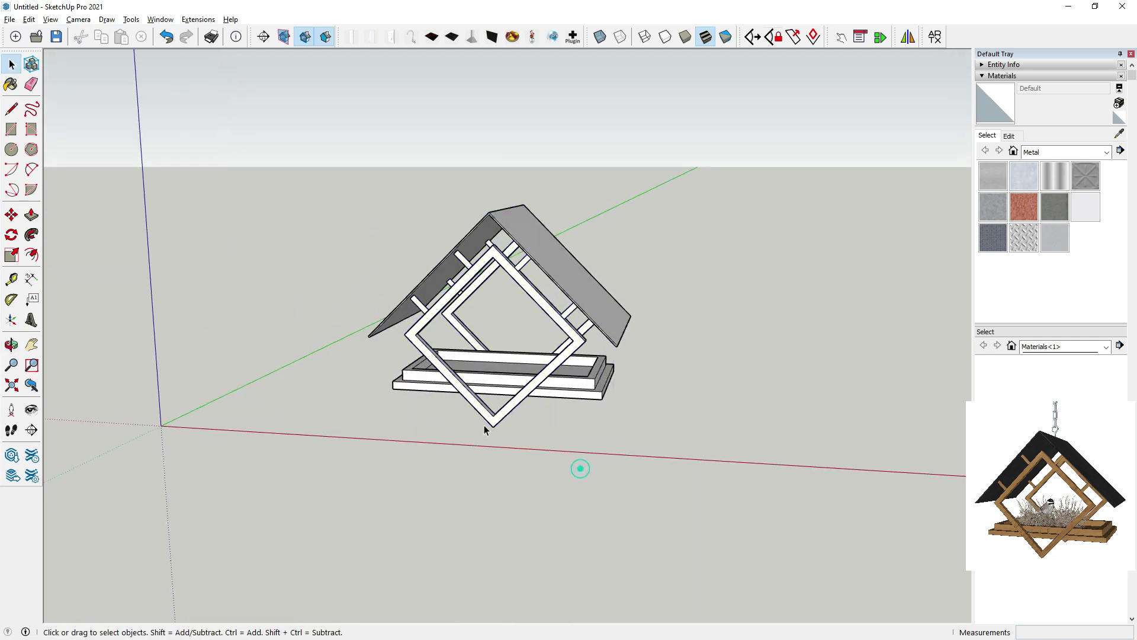
pyautogui.scroll(-2, 480, 424)
pyautogui.moveTo(361, 436); pyautogui.dragTo(394, 541, button='middle')
pyautogui.scroll(2, 447, 286)
pyautogui.scroll(-3, 439, 286)
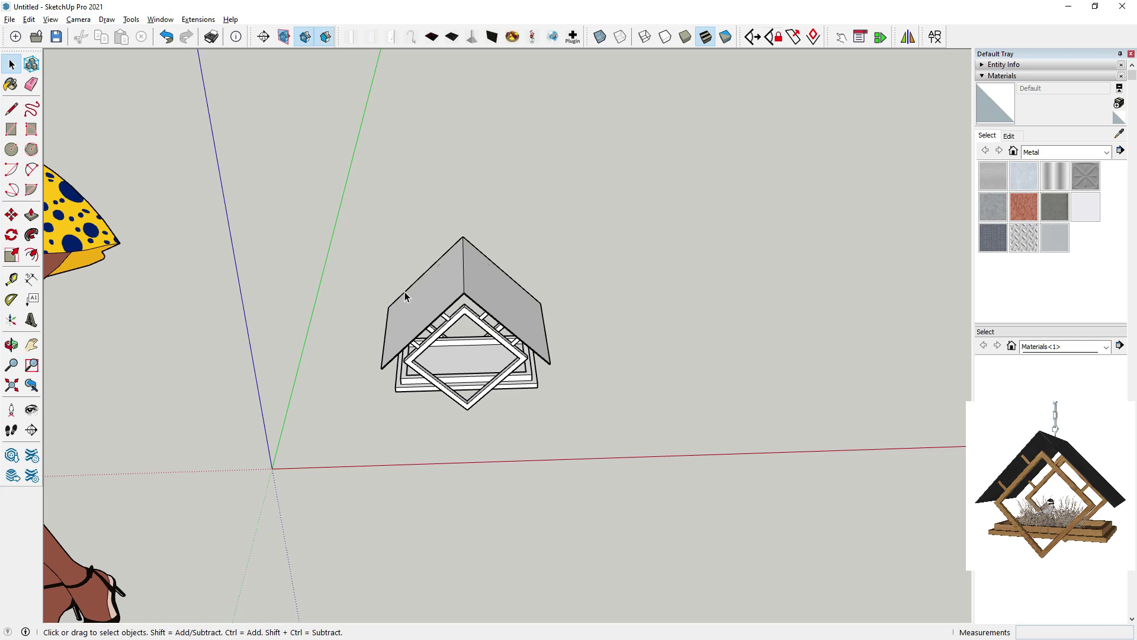
pyautogui.scroll(1, 403, 297)
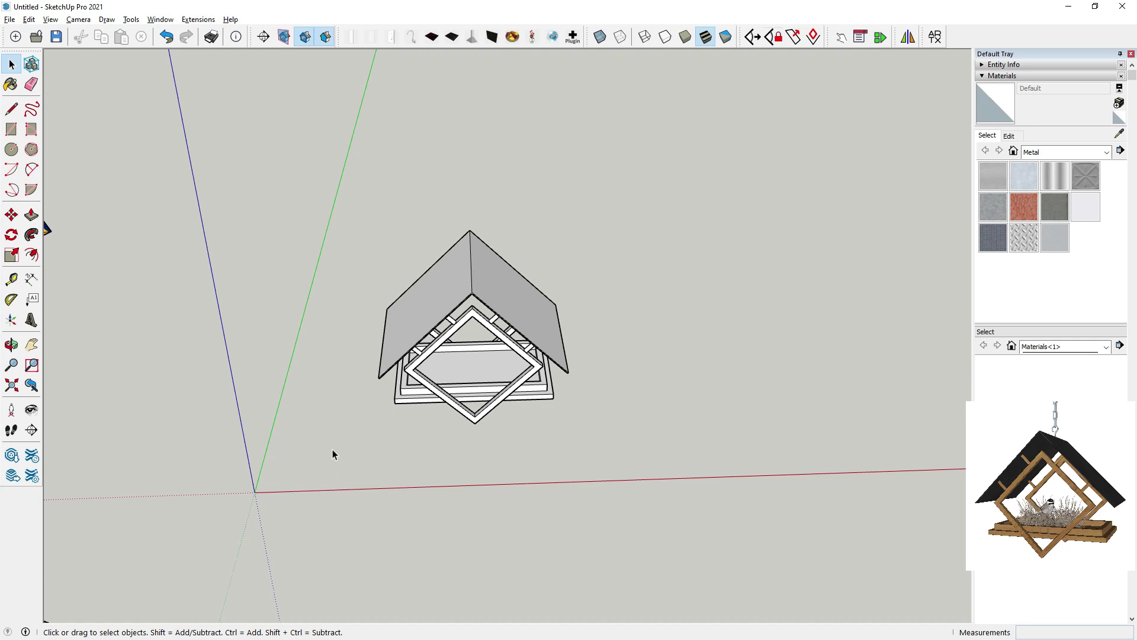
pyautogui.moveTo(324, 452); pyautogui.dragTo(453, 456, button='middle')
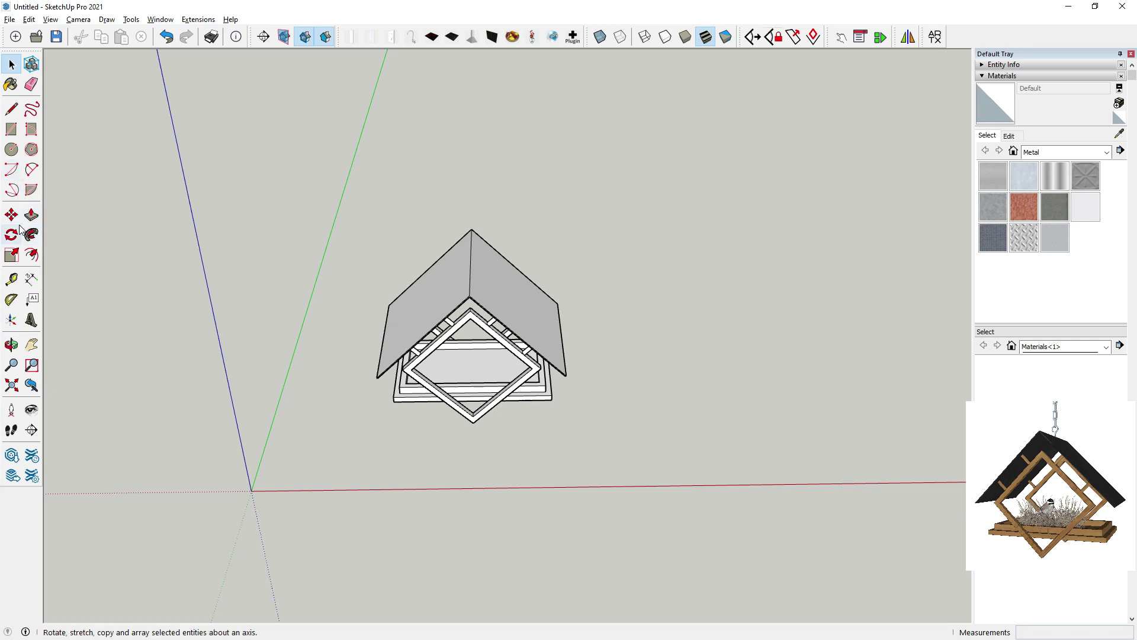
# Draw a small, narrow rectangle flat on the ground in front of the feeder, with one short side on the red axis
pyautogui.click(12, 150)
pyautogui.scroll(-1, 233, 312)
pyautogui.click(11, 130)
pyautogui.moveTo(314, 361); pyautogui.dragTo(363, 529, button='middle')
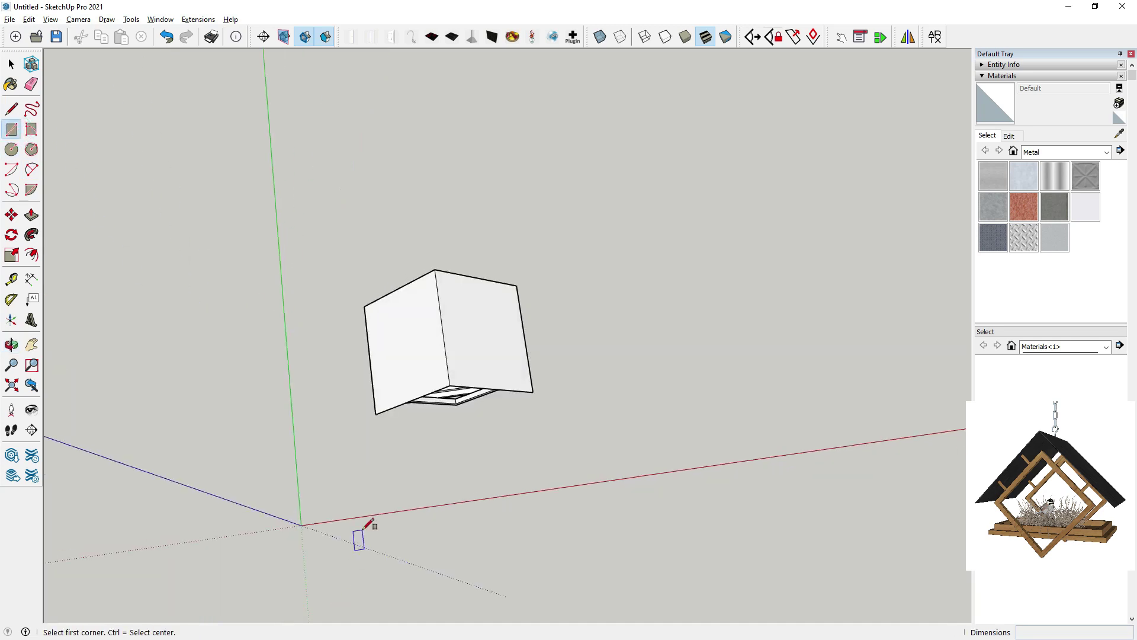
pyautogui.scroll(3, 414, 498)
pyautogui.click(444, 487)
pyautogui.scroll(3, 462, 509)
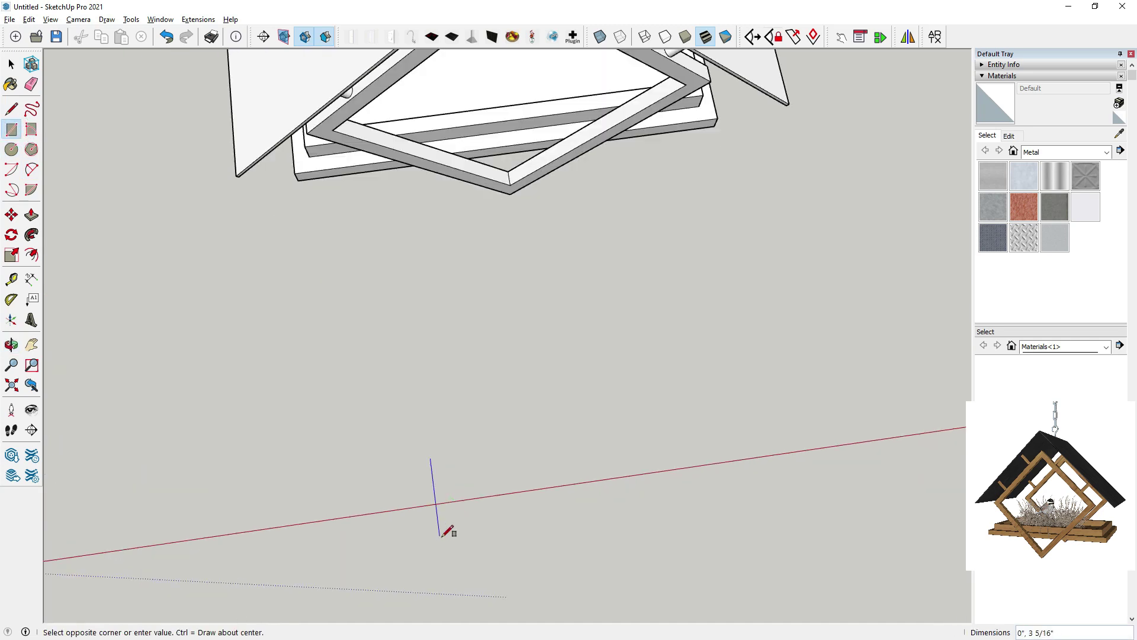
pyautogui.scroll(1, 451, 530)
pyautogui.scroll(2, 470, 509)
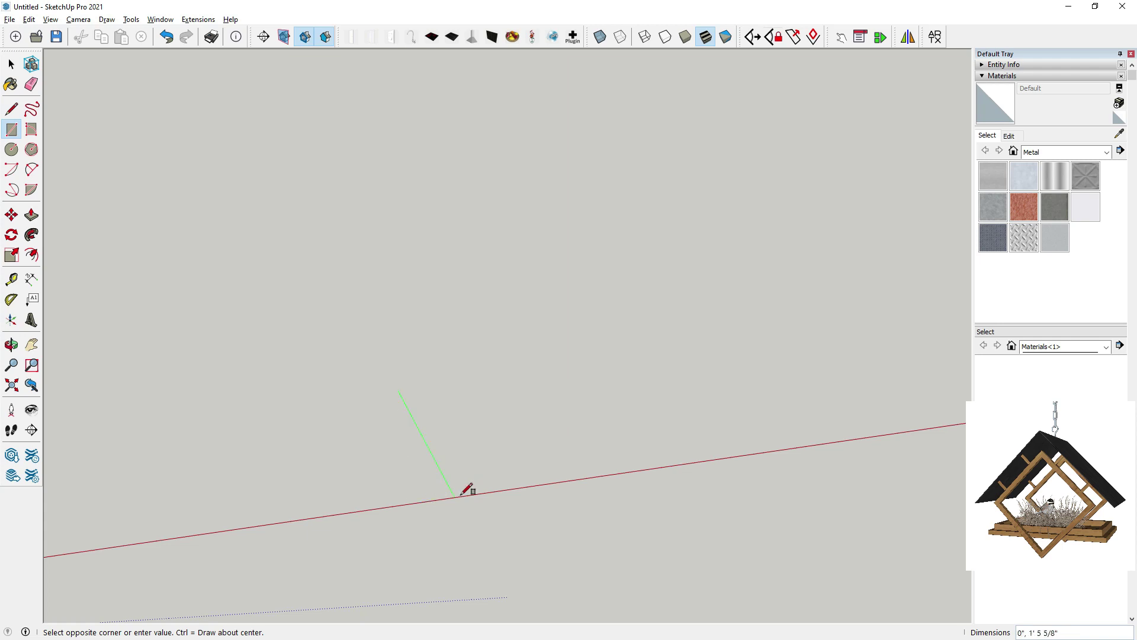
pyautogui.click(466, 496)
pyautogui.moveTo(467, 497); pyautogui.dragTo(368, 533, button='middle')
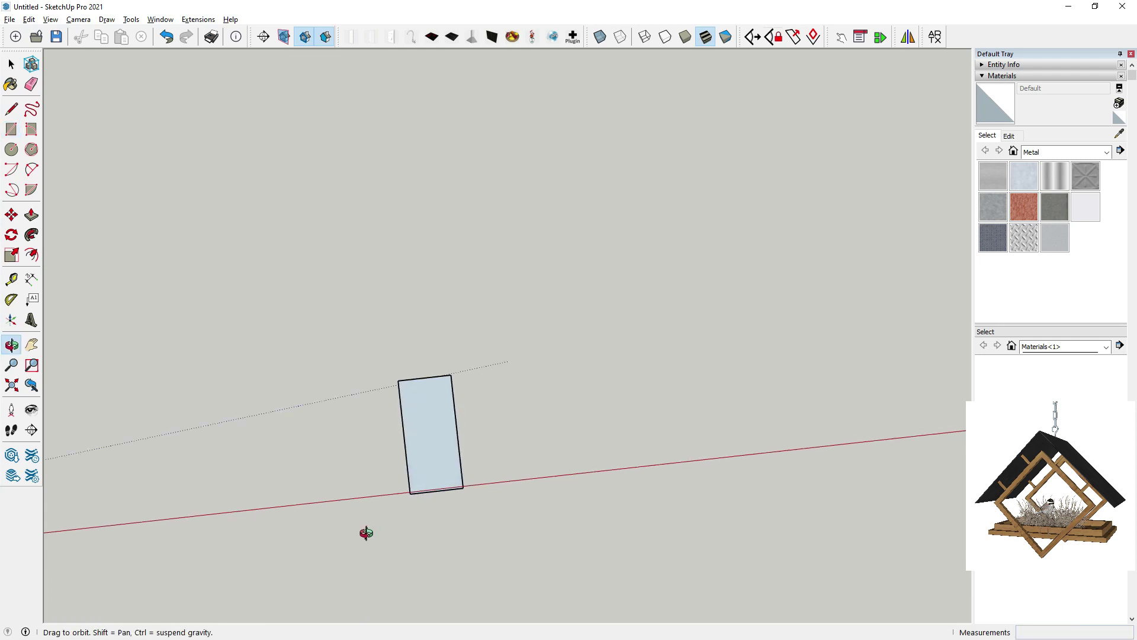
# Draw a circle of about 1/2" radius centred on each short side of the narrow rectangle, matching its width
pyautogui.click(11, 151)
pyautogui.scroll(2, 426, 389)
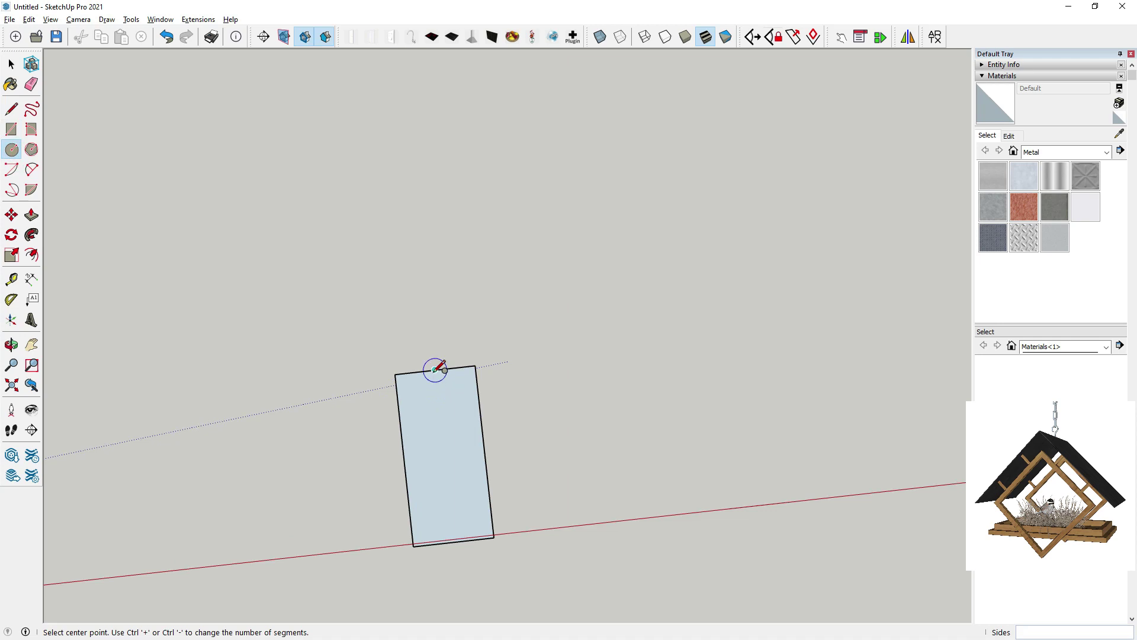
pyautogui.click(474, 366)
pyautogui.click(454, 542)
pyautogui.click(493, 536)
pyautogui.click(18, 108)
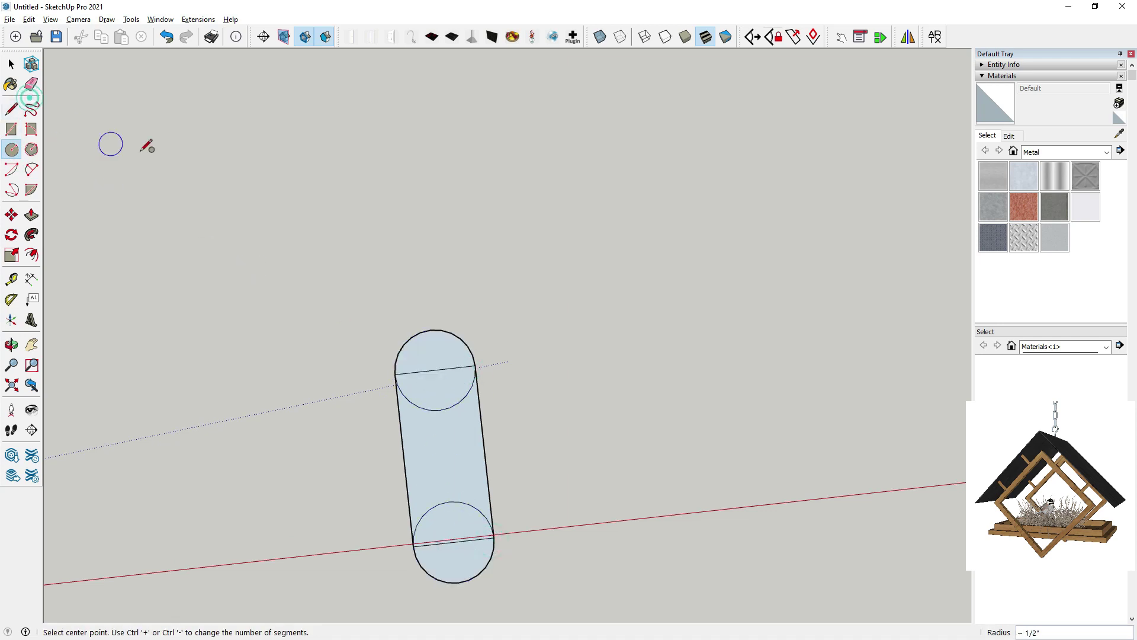
# Erase the inner arcs and dividing lines and delete the face, leaving only the rounded slot outline
pyautogui.click(31, 84)
pyautogui.scroll(1, 415, 377)
pyautogui.moveTo(451, 582); pyautogui.dragTo(462, 521)
pyautogui.scroll(-2, 449, 501)
pyautogui.click(12, 64)
pyautogui.click(464, 499)
pyautogui.scroll(1, 464, 499)
pyautogui.press('Delete')
# Draw a circle of 3/16" radius centred on the midpoint of the outline's long side, perpendicular to that edge
pyautogui.moveTo(464, 496); pyautogui.dragTo(379, 237, button='middle')
pyautogui.click(12, 150)
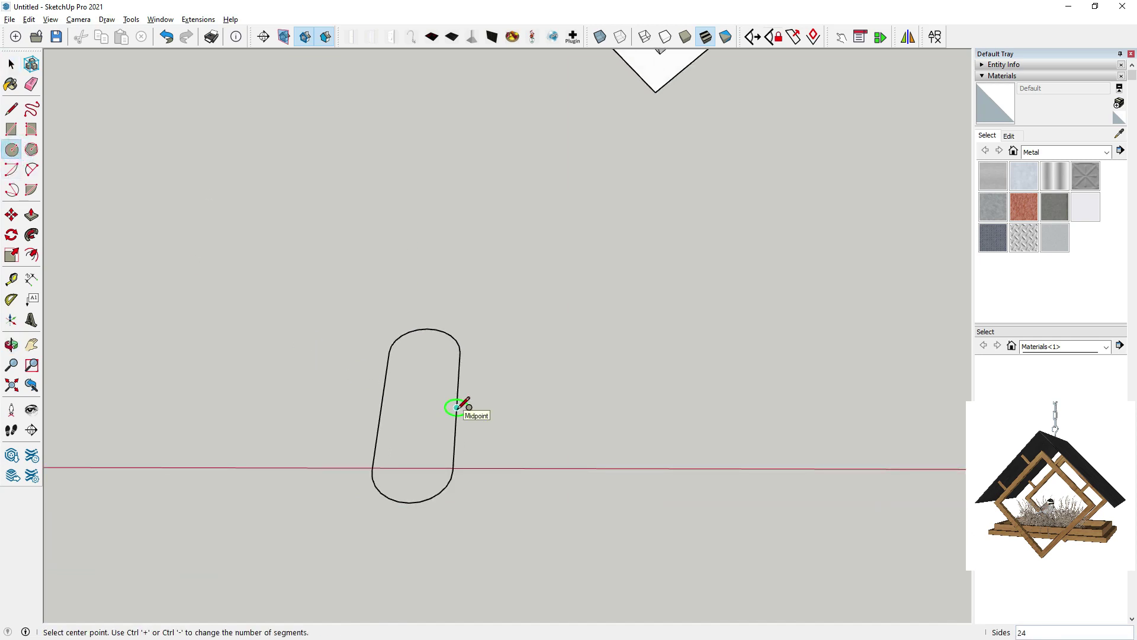
pyautogui.scroll(2, 455, 405)
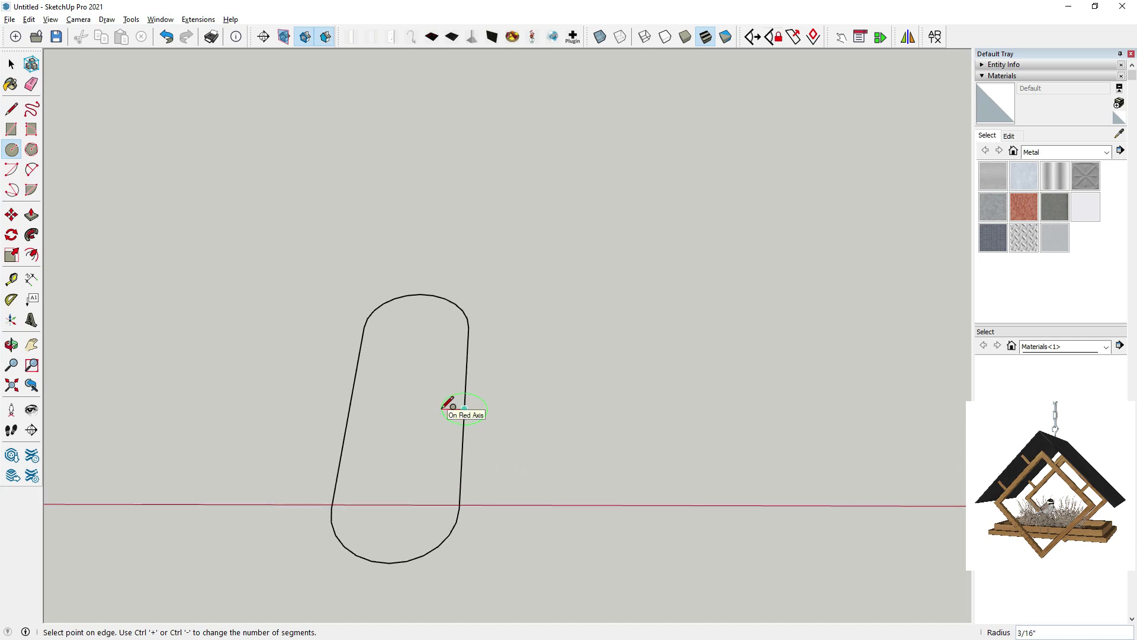
pyautogui.click(442, 407)
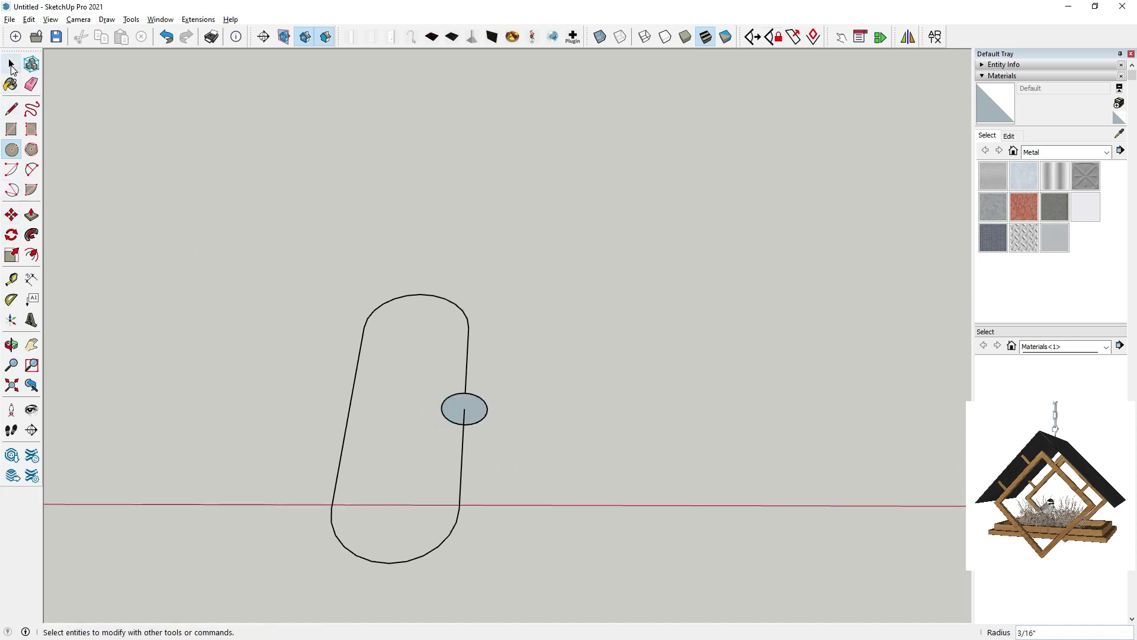
# Group the slot outline with its circle profile and turn the group into a component
pyautogui.click(11, 64)
pyautogui.scroll(-2, 266, 310)
pyautogui.moveTo(211, 261); pyautogui.dragTo(560, 522)
pyautogui.moveTo(318, 363); pyautogui.dragTo(296, 422, button='middle')
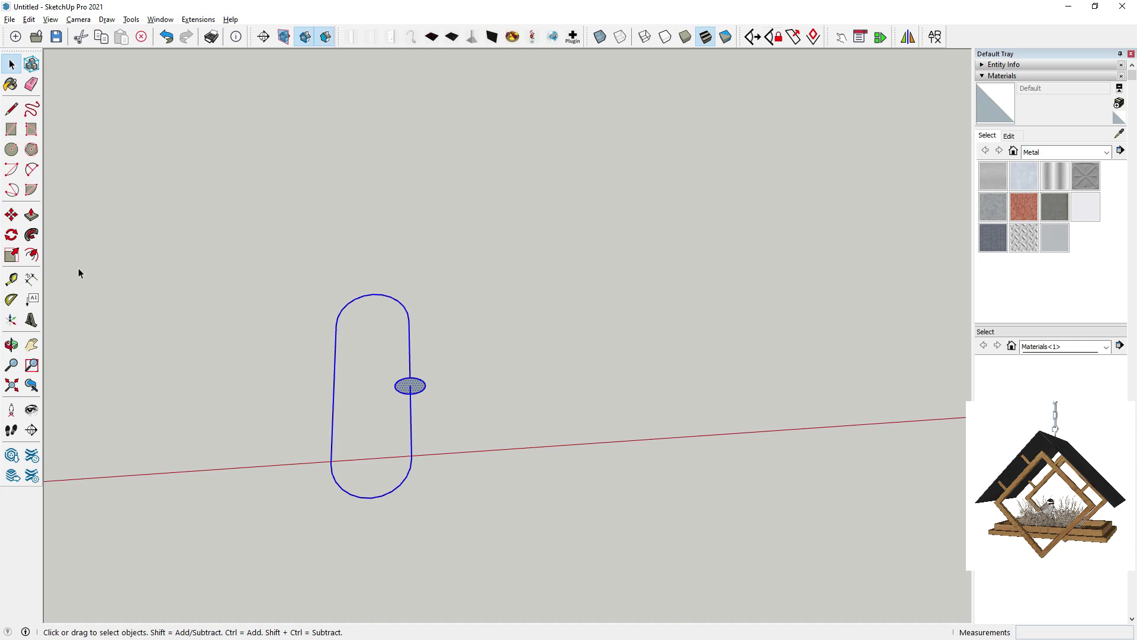
pyautogui.rightClick(334, 325)
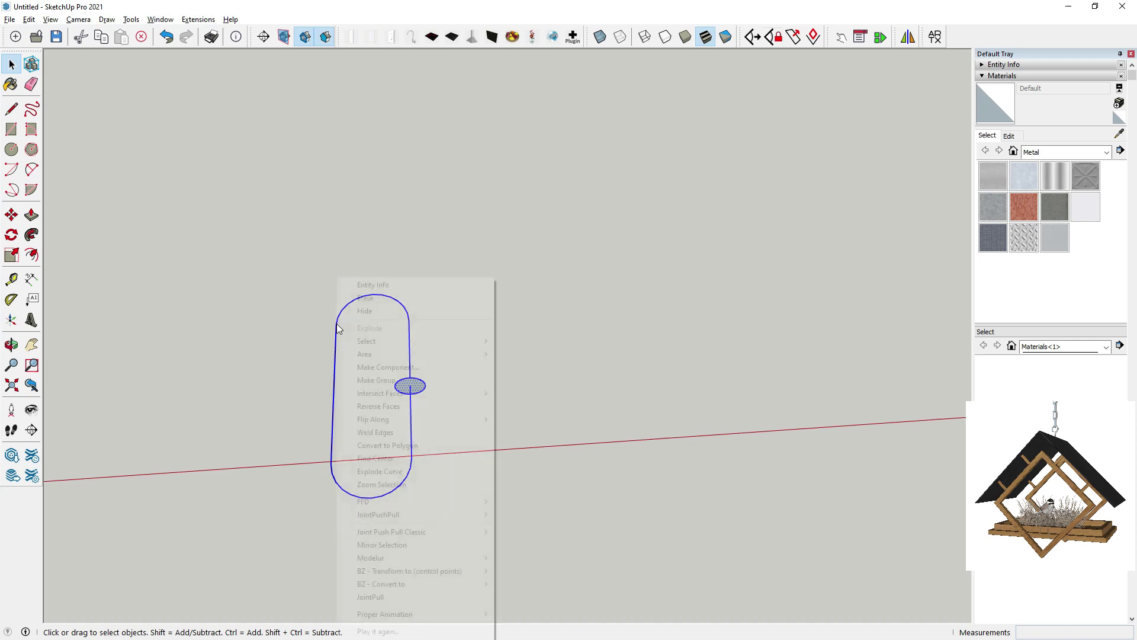
pyautogui.click(384, 380)
pyautogui.rightClick(406, 385)
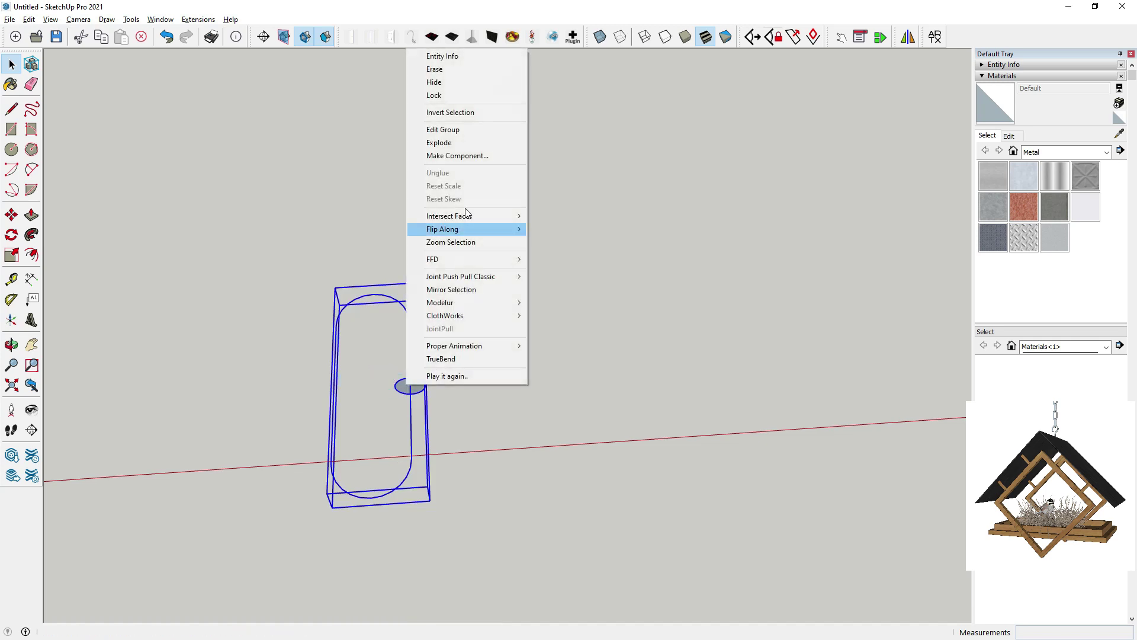
pyautogui.click(456, 155)
pyautogui.click(584, 449)
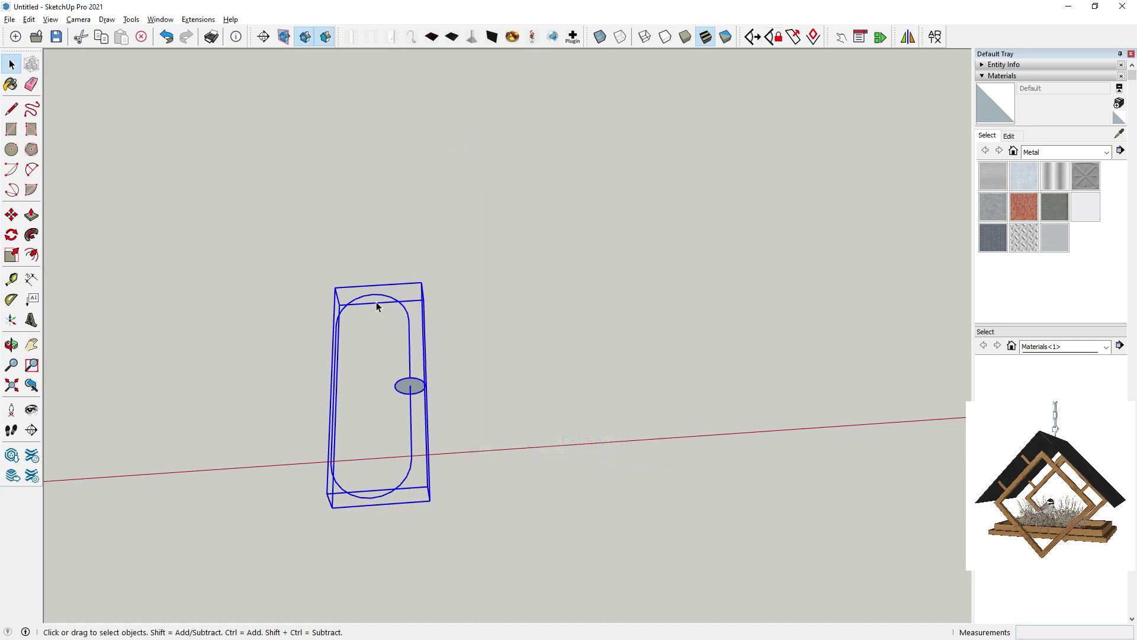
# Copy the link component lengthwise along the green axis to the end of the original
pyautogui.click(12, 214)
pyautogui.scroll(3, 399, 290)
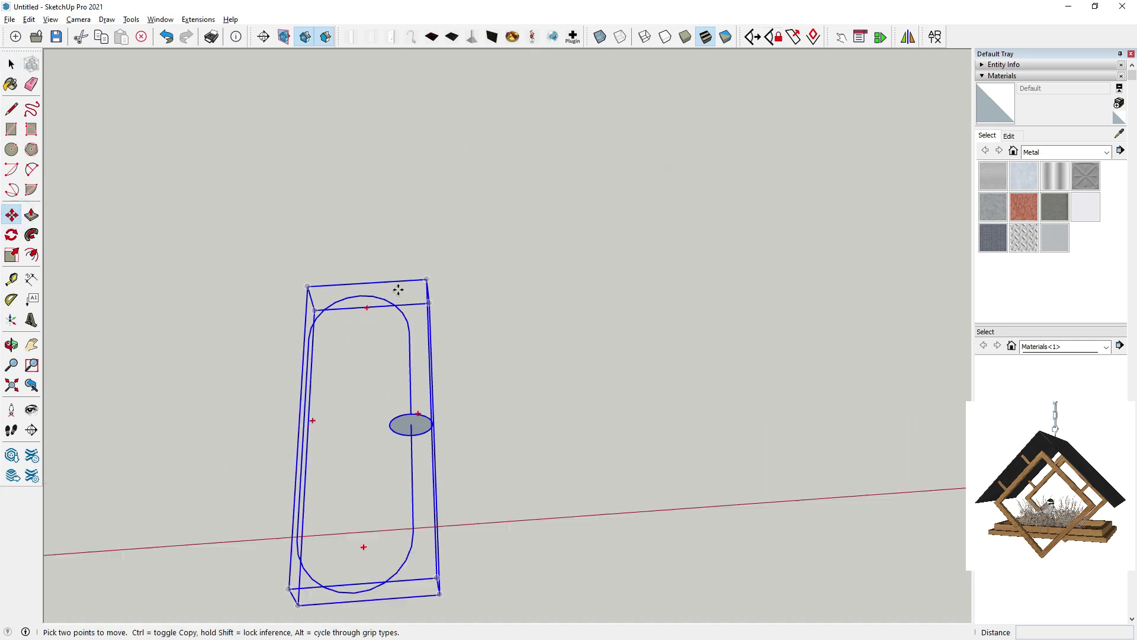
pyautogui.click(357, 296)
pyautogui.press('ctrl')
pyautogui.scroll(-2, 344, 356)
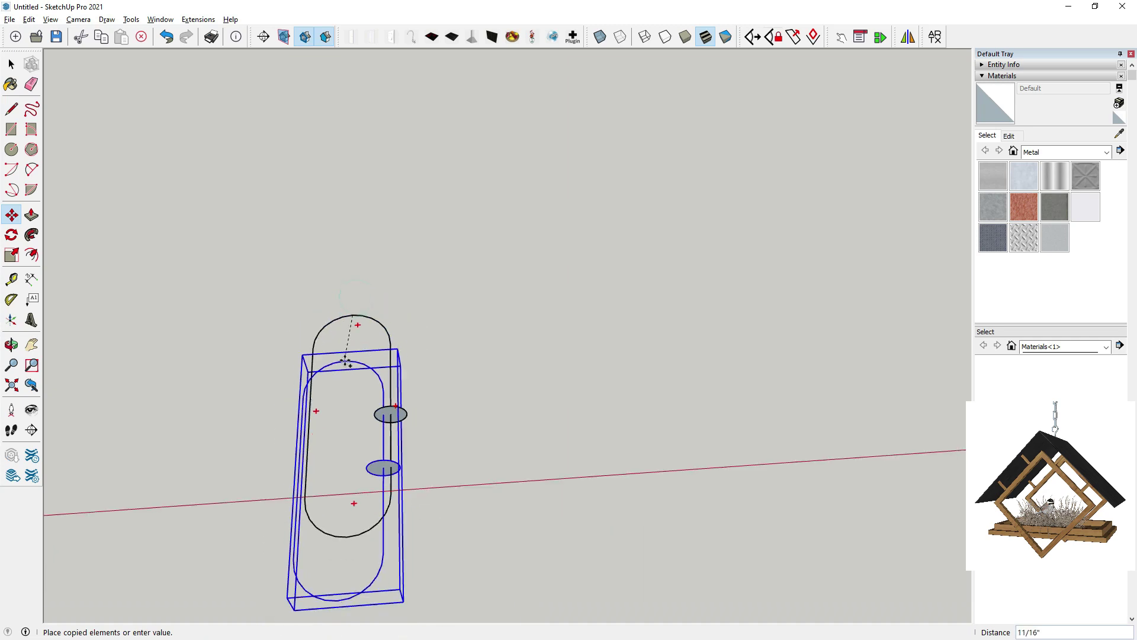
pyautogui.click(344, 532)
# Rotate the copied link about its long axis to stand perpendicular to the original
pyautogui.moveTo(345, 533); pyautogui.dragTo(362, 284, button='middle')
pyautogui.click(14, 239)
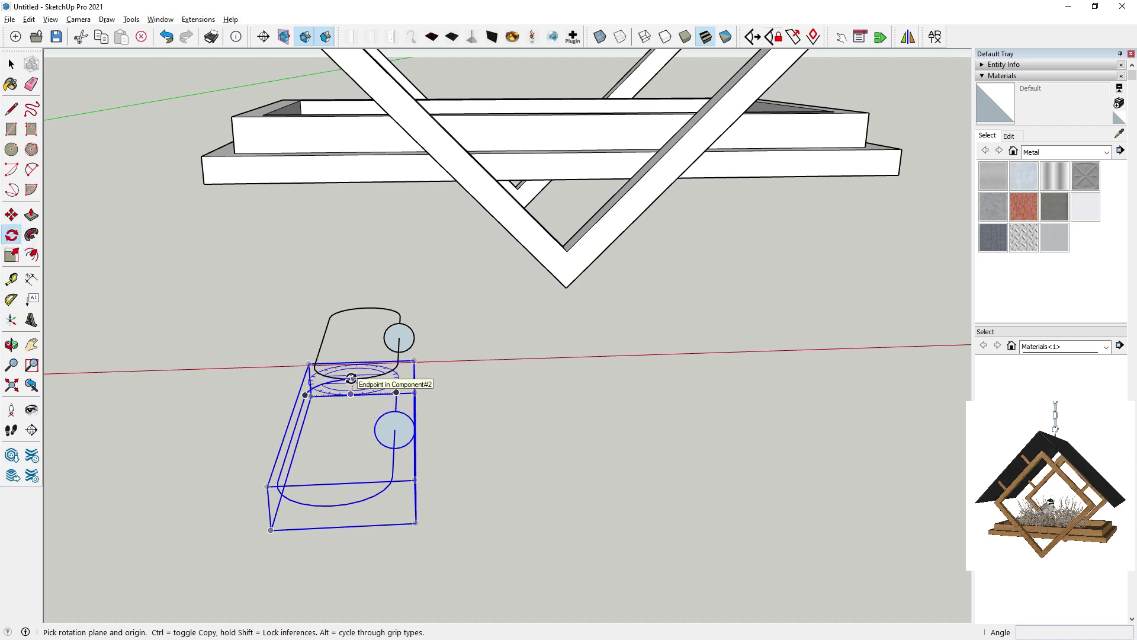
pyautogui.click(354, 379)
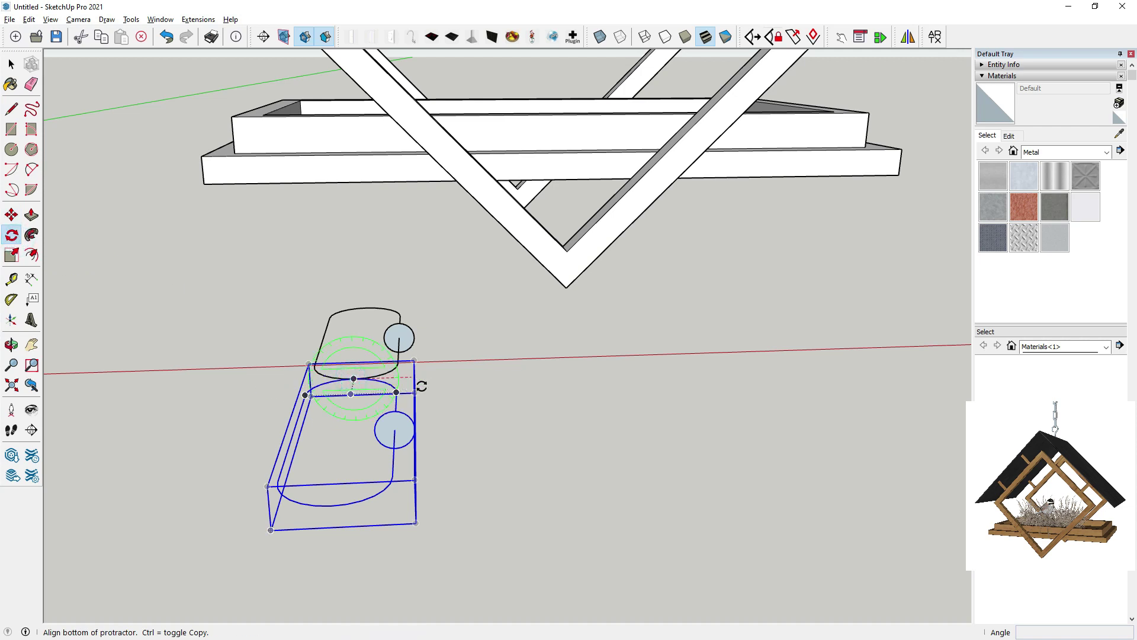
pyautogui.click(437, 384)
pyautogui.click(345, 328)
# Move the rotated link 0.5" along the green axis toward the original so their ends overlap
pyautogui.moveTo(341, 338); pyautogui.dragTo(83, 452, button='middle')
pyautogui.click(17, 214)
pyautogui.click(465, 422)
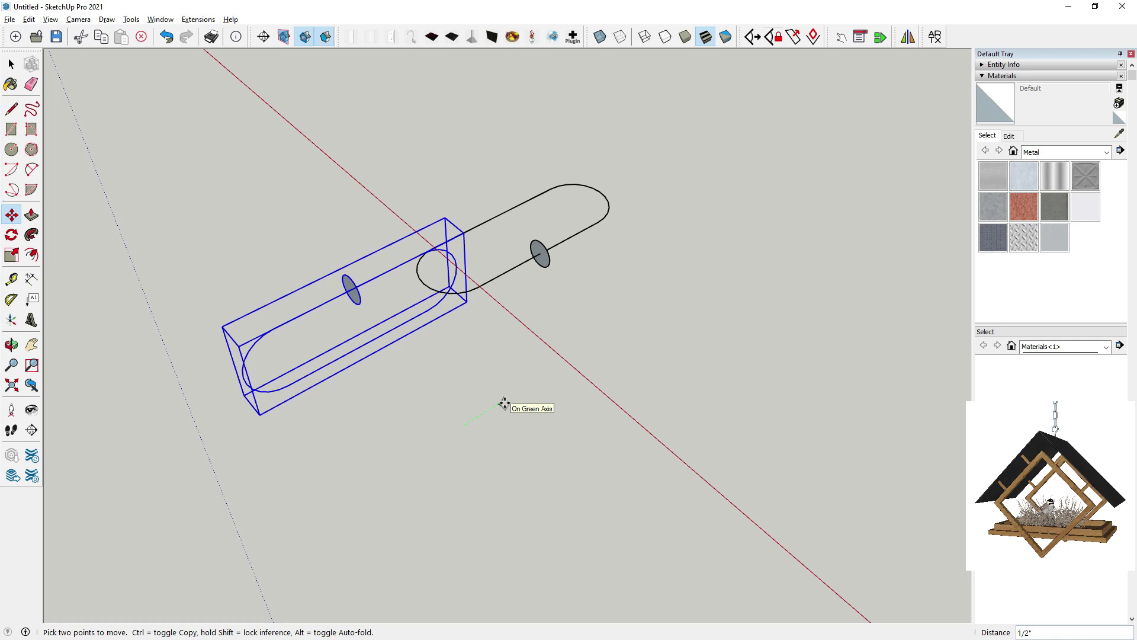
pyautogui.write('.5')
pyautogui.press('Return')
pyautogui.moveTo(504, 404); pyautogui.dragTo(523, 396, button='middle')
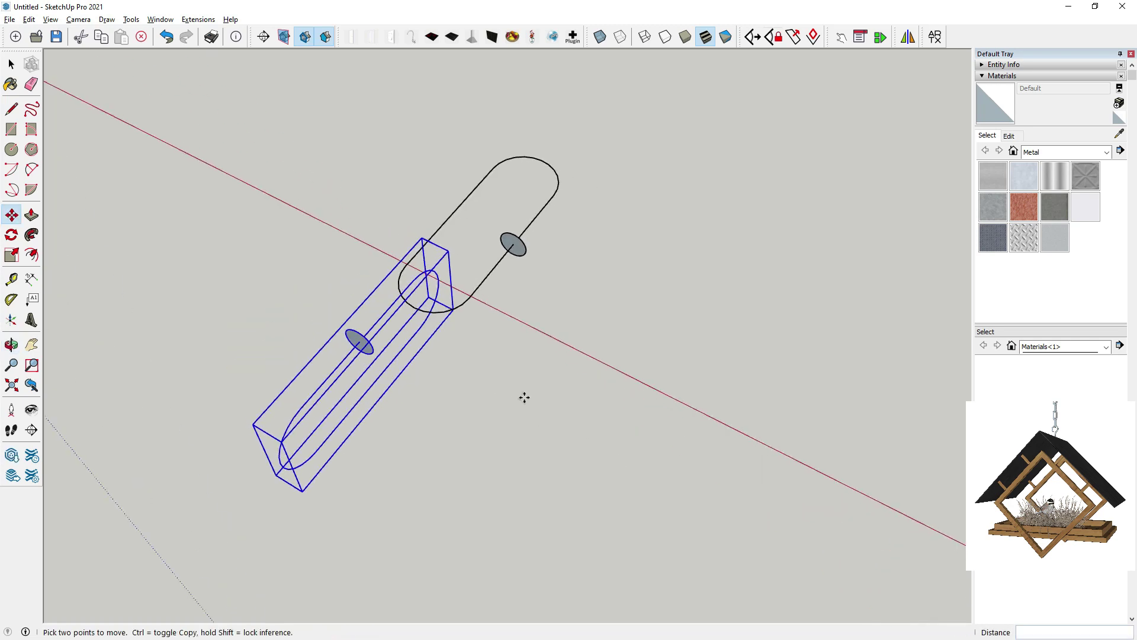
pyautogui.click(11, 64)
pyautogui.moveTo(320, 362); pyautogui.dragTo(302, 345, button='middle')
pyautogui.click(518, 392)
pyautogui.scroll(2, 525, 265)
pyautogui.doubleClick(496, 248)
pyautogui.scroll(1, 497, 252)
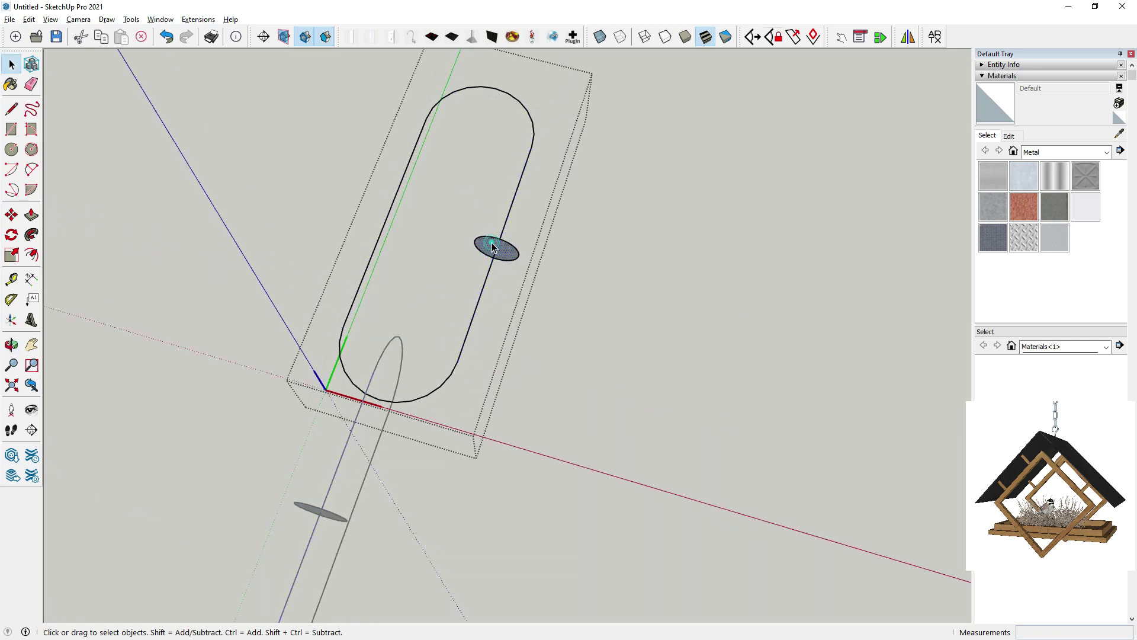
pyautogui.scroll(-1, 491, 244)
pyautogui.moveTo(492, 245)
pyautogui.mouseDown(button='middle')
pyautogui.moveTo(508, 205)
pyautogui.moveTo(487, 266)
pyautogui.mouseUp(button='middle')
pyautogui.scroll(-2, 489, 262)
pyautogui.click(538, 371)
pyautogui.scroll(-1, 517, 393)
pyautogui.moveTo(517, 393); pyautogui.dragTo(511, 393, button='middle')
pyautogui.hotkey('ctrl', 'a')
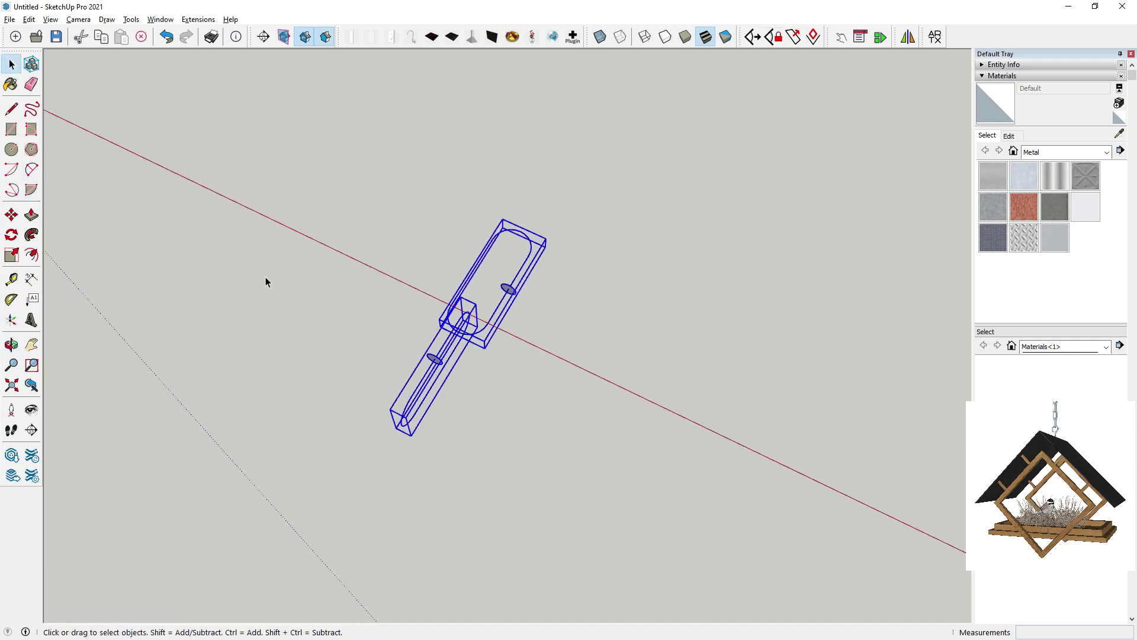
pyautogui.scroll(1, 469, 336)
pyautogui.click(522, 363)
pyautogui.moveTo(521, 363); pyautogui.dragTo(531, 268, button='middle')
# Sweep the circle around the slot outline with Follow Me inside the component to form solid round chain links
pyautogui.doubleClick(500, 261)
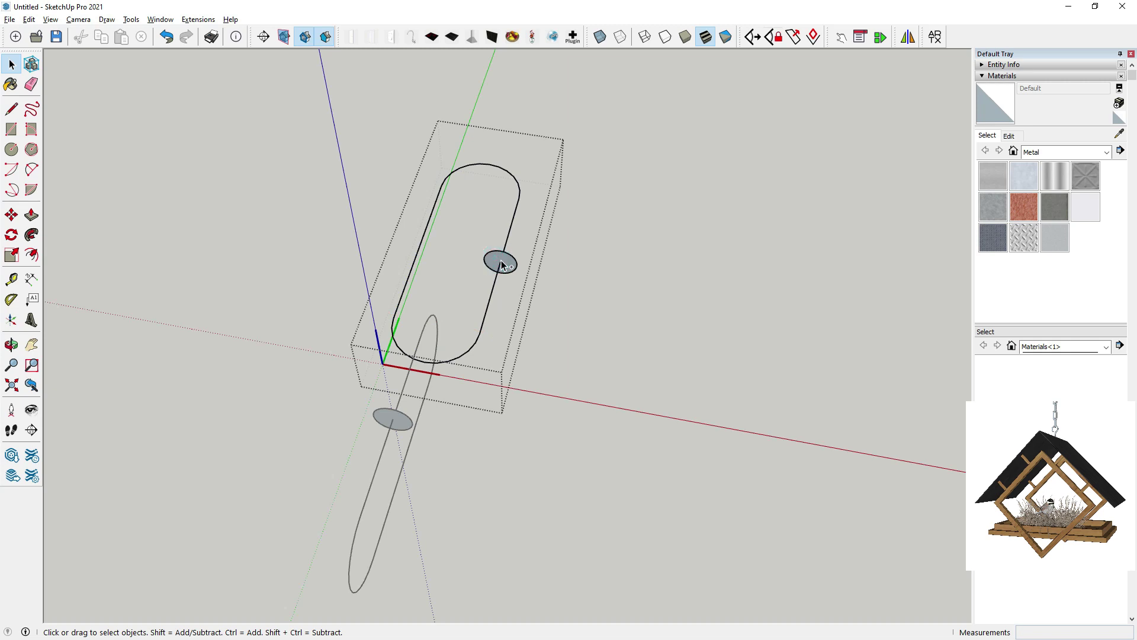
pyautogui.click(31, 235)
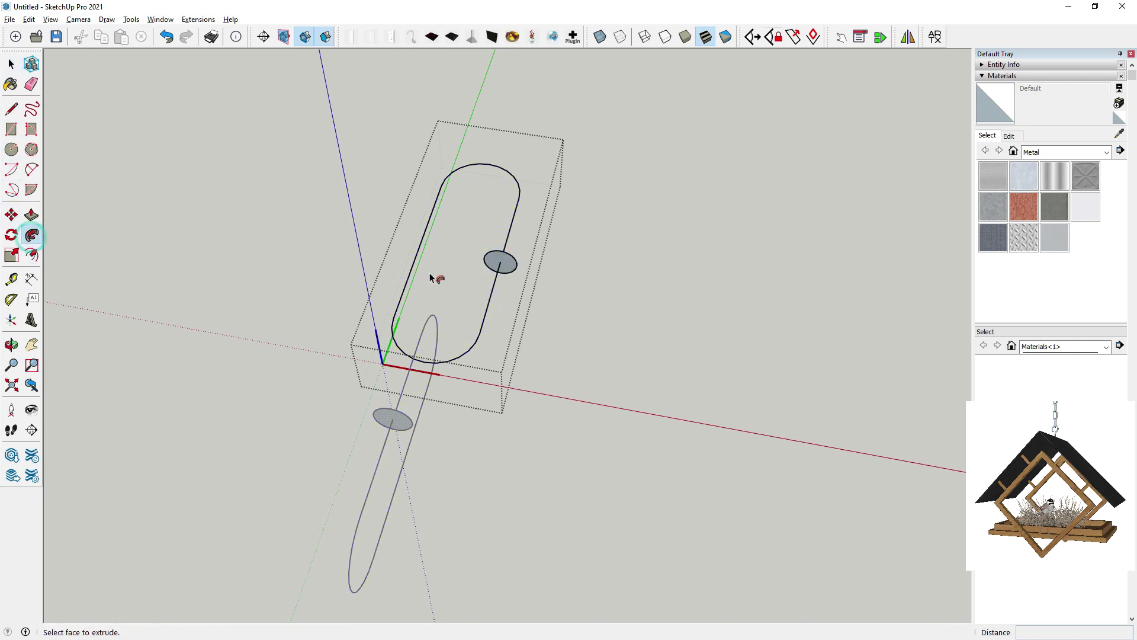
pyautogui.moveTo(494, 265); pyautogui.dragTo(611, 264)
pyautogui.moveTo(466, 234); pyautogui.dragTo(310, 467)
pyautogui.moveTo(325, 521); pyautogui.dragTo(485, 521)
pyautogui.moveTo(505, 467); pyautogui.dragTo(90, 189, button='middle')
pyautogui.click(10, 65)
pyautogui.press('Escape')
pyautogui.click(464, 375)
# Delete the leftover flat face filling the link's opening and finish editing the component
pyautogui.scroll(1, 465, 374)
pyautogui.moveTo(465, 374); pyautogui.dragTo(926, 246, button='middle')
pyautogui.moveTo(605, 350); pyautogui.dragTo(559, 400, button='middle')
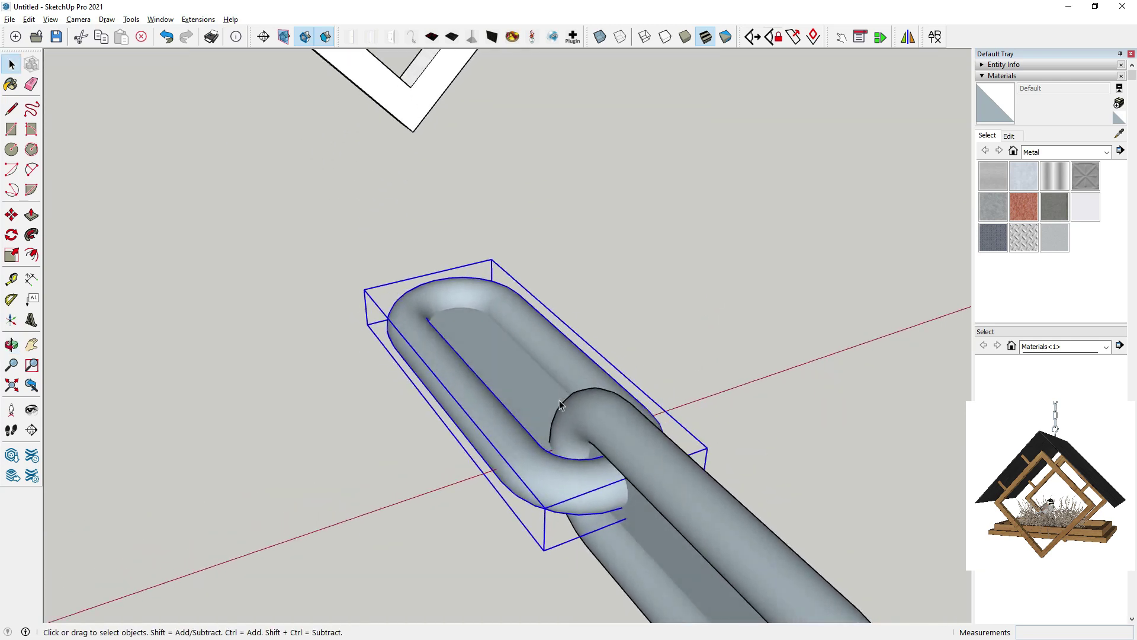
pyautogui.scroll(2, 516, 377)
pyautogui.doubleClick(528, 392)
pyautogui.click(528, 392)
pyautogui.press('Delete')
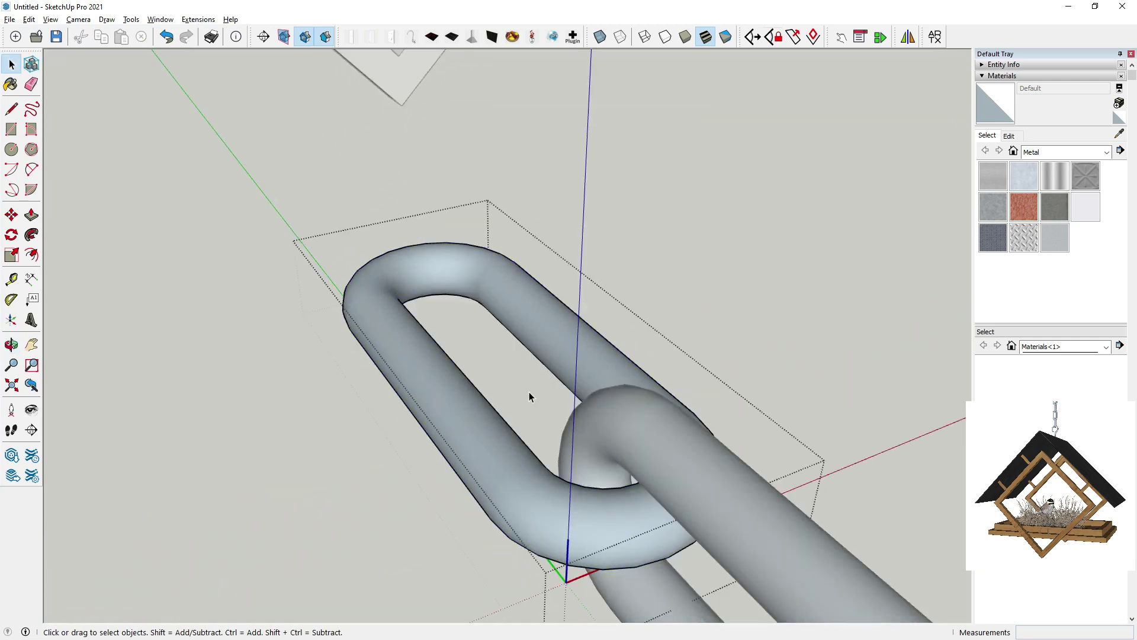
pyautogui.scroll(-3, 528, 392)
pyautogui.click(292, 424)
# Nudge the perpendicular link about 1/16" to seat it inside the first link's end
pyautogui.moveTo(381, 391); pyautogui.dragTo(764, 453, button='middle')
pyautogui.scroll(3, 719, 364)
pyautogui.moveTo(720, 364); pyautogui.dragTo(755, 376, button='middle')
pyautogui.click(711, 292)
pyautogui.scroll(3, 711, 292)
pyautogui.moveTo(711, 292); pyautogui.dragTo(597, 293, button='middle')
pyautogui.click(11, 215)
pyautogui.click(764, 348)
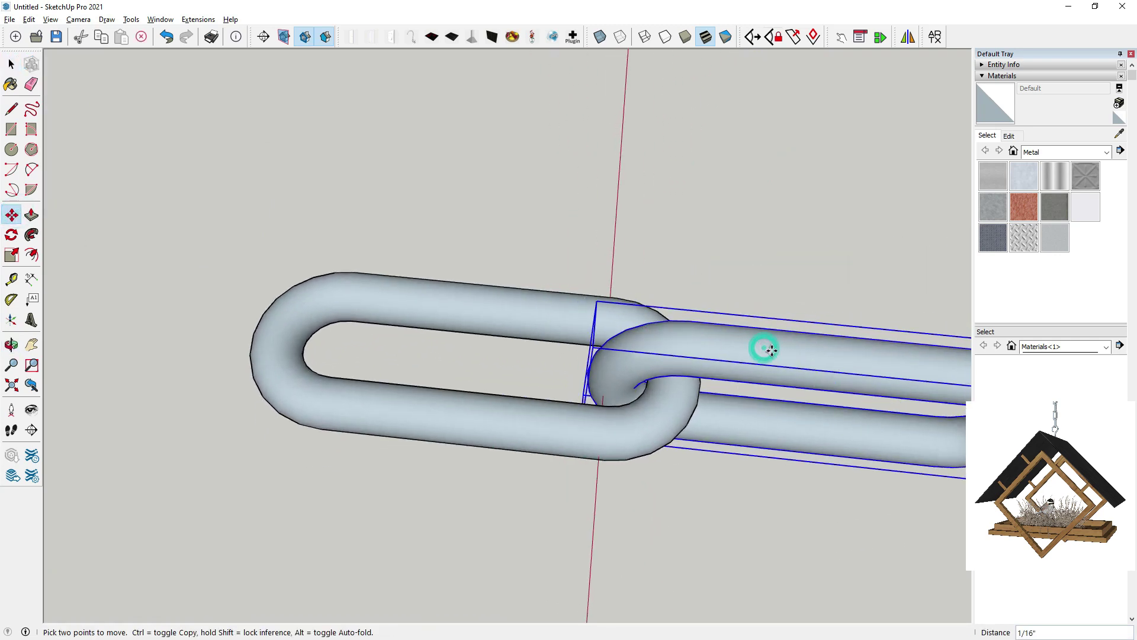
pyautogui.scroll(-3, 415, 343)
# Copy both links together about 4 15/16" along the chain and adjust the copied pair to interlock with the previous link
pyautogui.press('space')
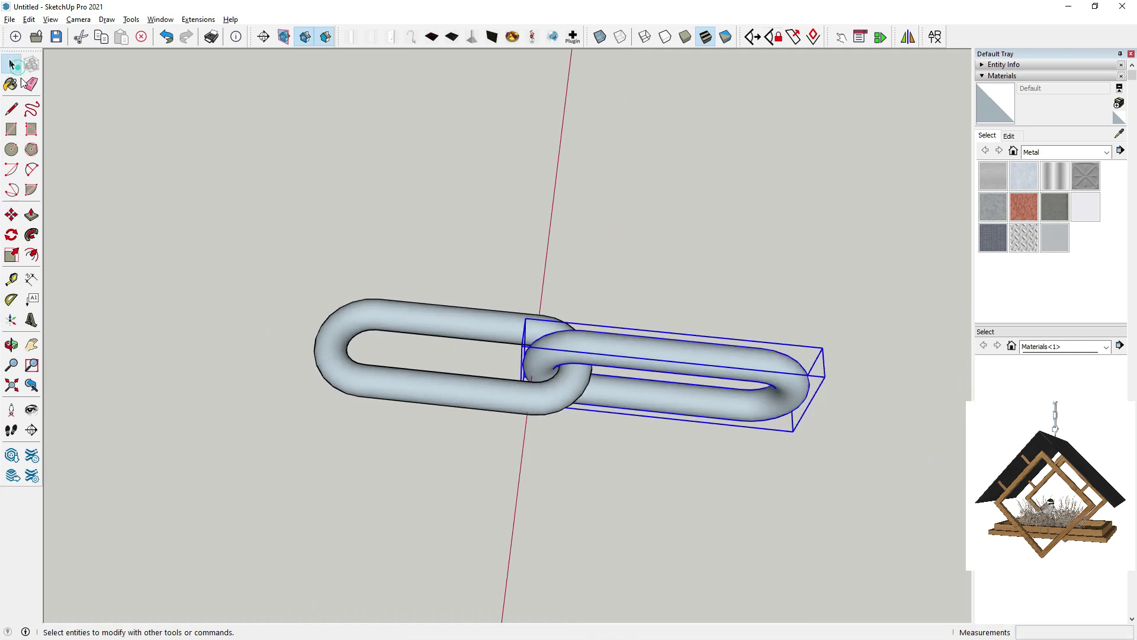
pyautogui.keyDown('shift'); pyautogui.click(459, 328); pyautogui.keyUp('shift')
pyautogui.click(11, 214)
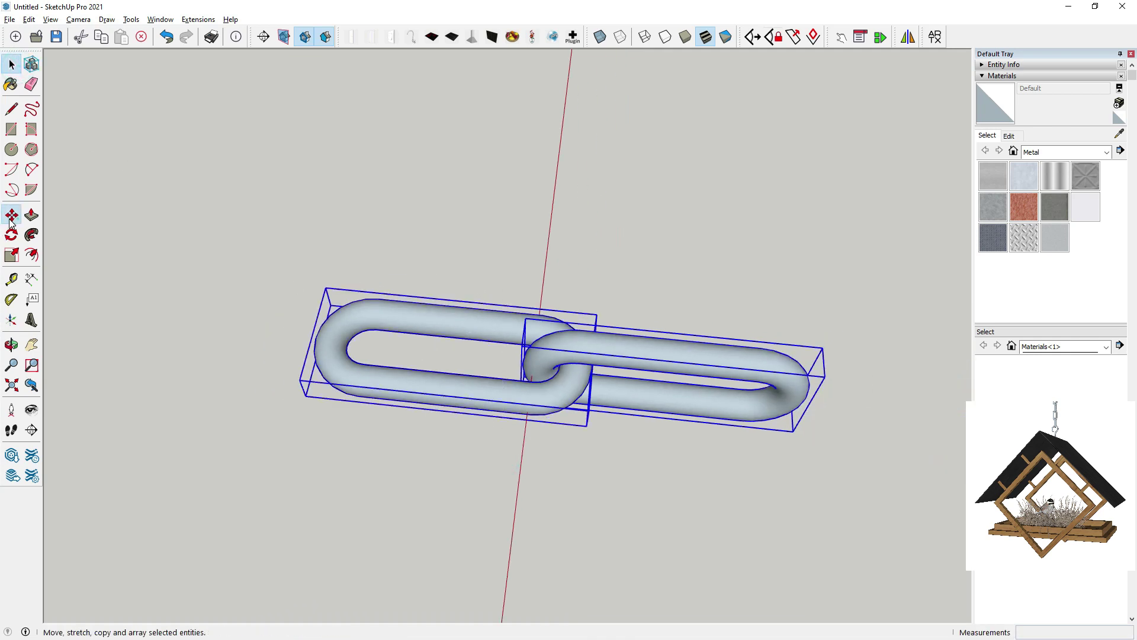
pyautogui.press('ctrl')
pyautogui.click(300, 395)
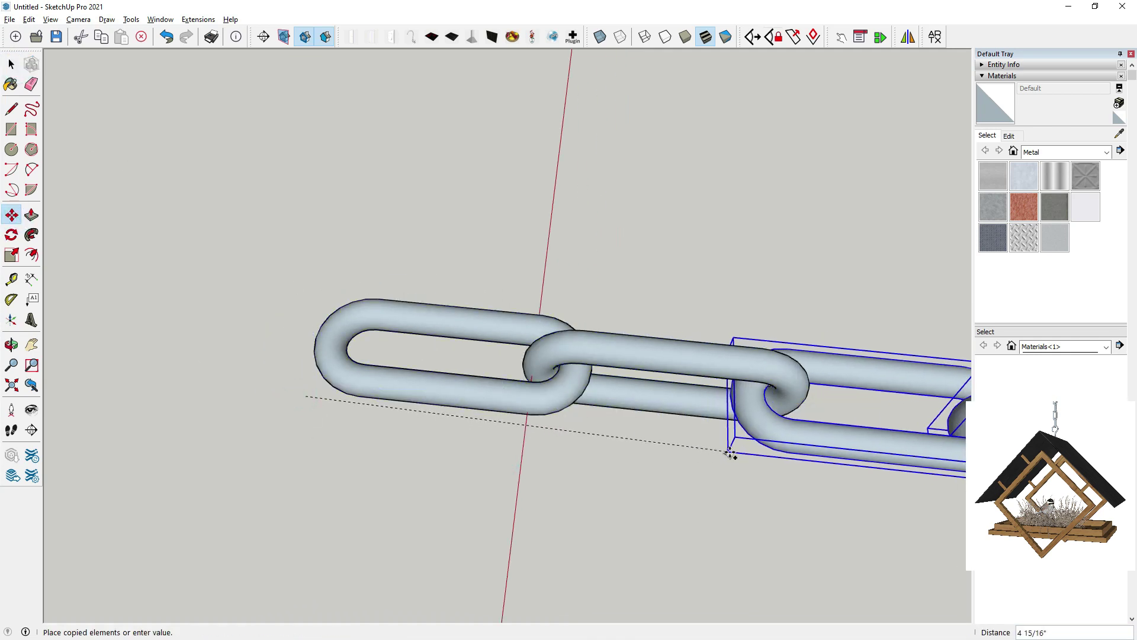
pyautogui.click(730, 451)
pyautogui.scroll(2, 728, 446)
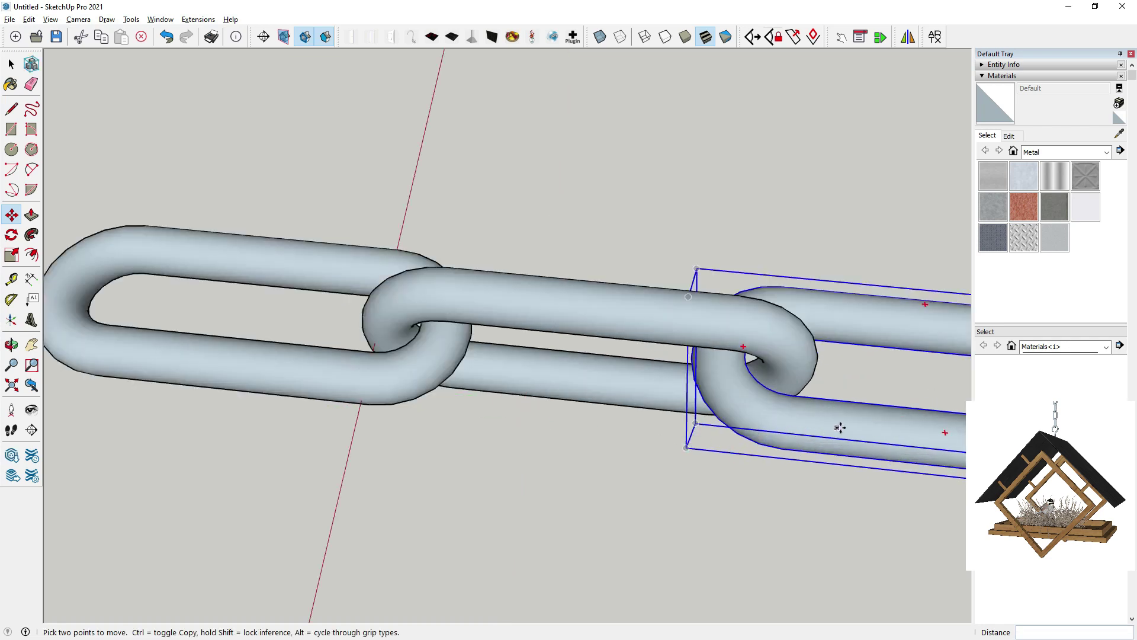
pyautogui.click(852, 431)
pyautogui.scroll(-6, 402, 404)
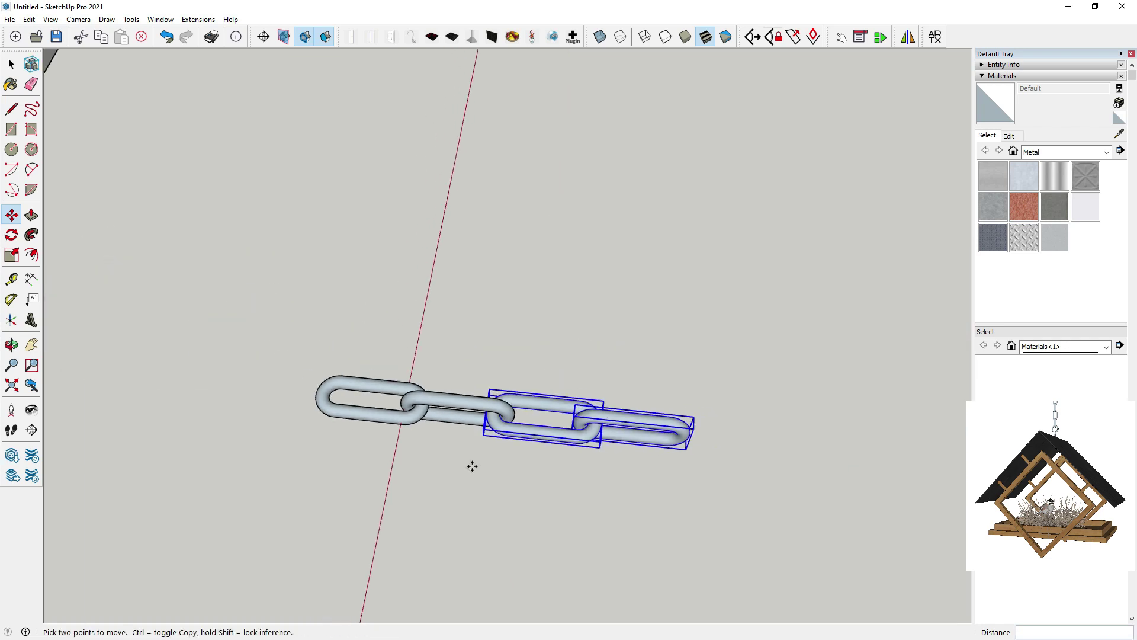
pyautogui.moveTo(473, 466); pyautogui.dragTo(507, 438, button='middle')
pyautogui.press('space')
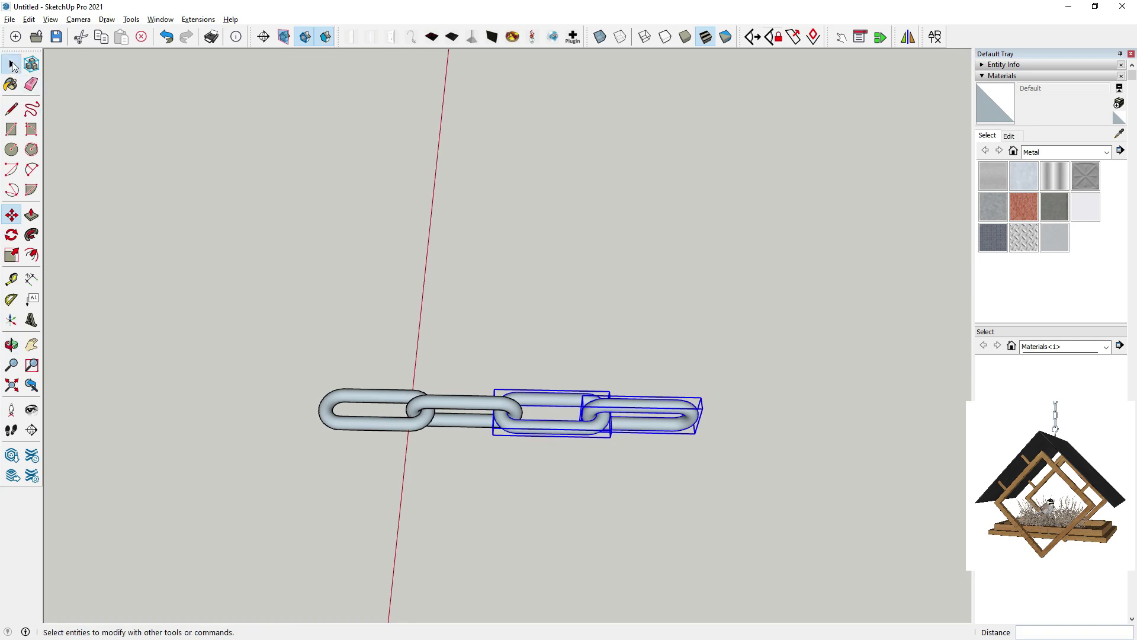
pyautogui.scroll(2, 395, 427)
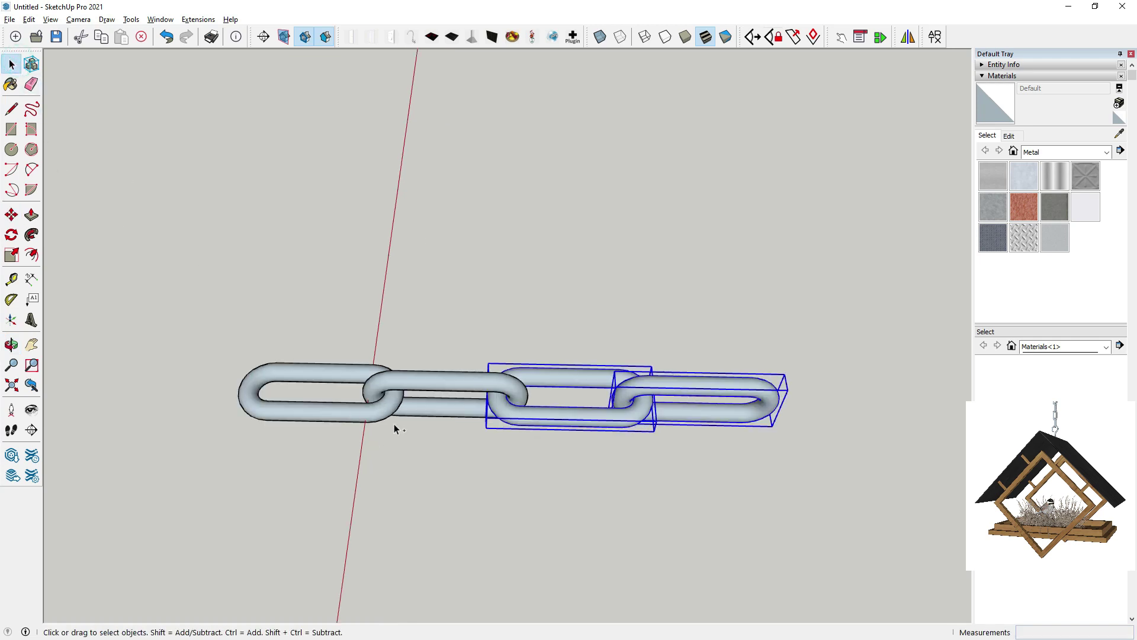
# Array the second pair of links along the chain at the same spacing, adding 10 more pairs
pyautogui.click(11, 216)
pyautogui.scroll(2, 348, 432)
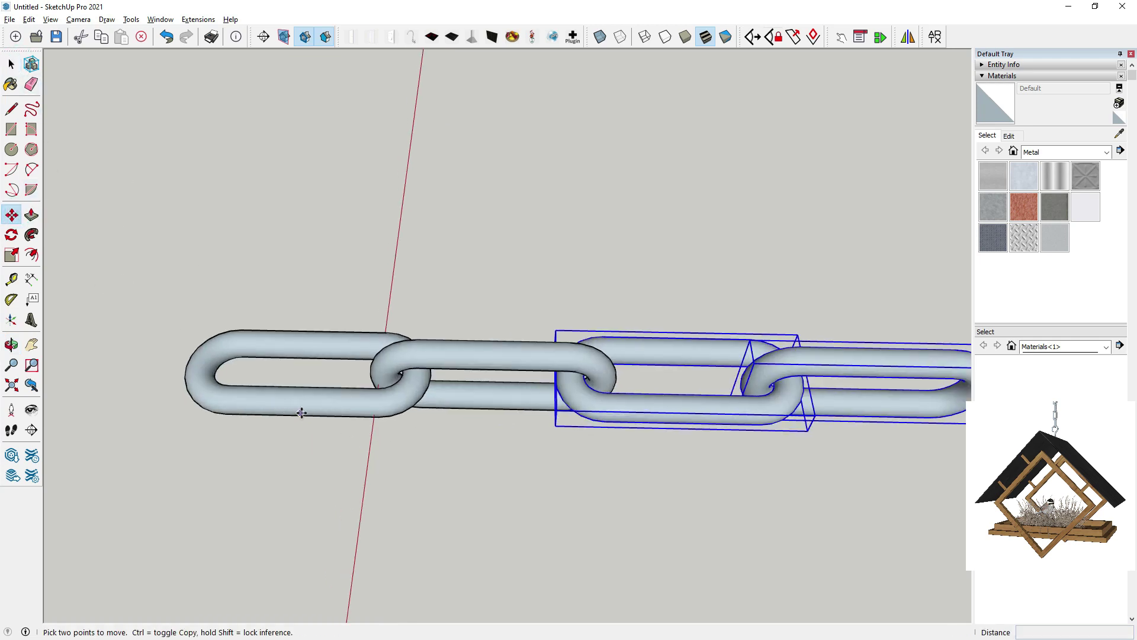
pyautogui.click(299, 413)
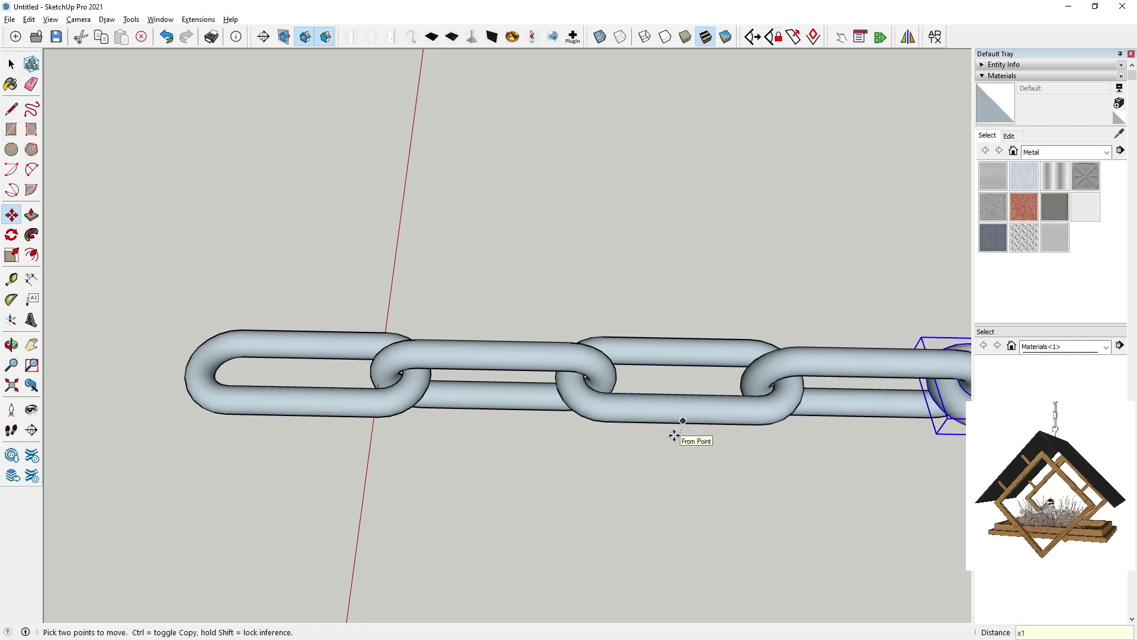
pyautogui.press('Return')
pyautogui.scroll(-6, 236, 337)
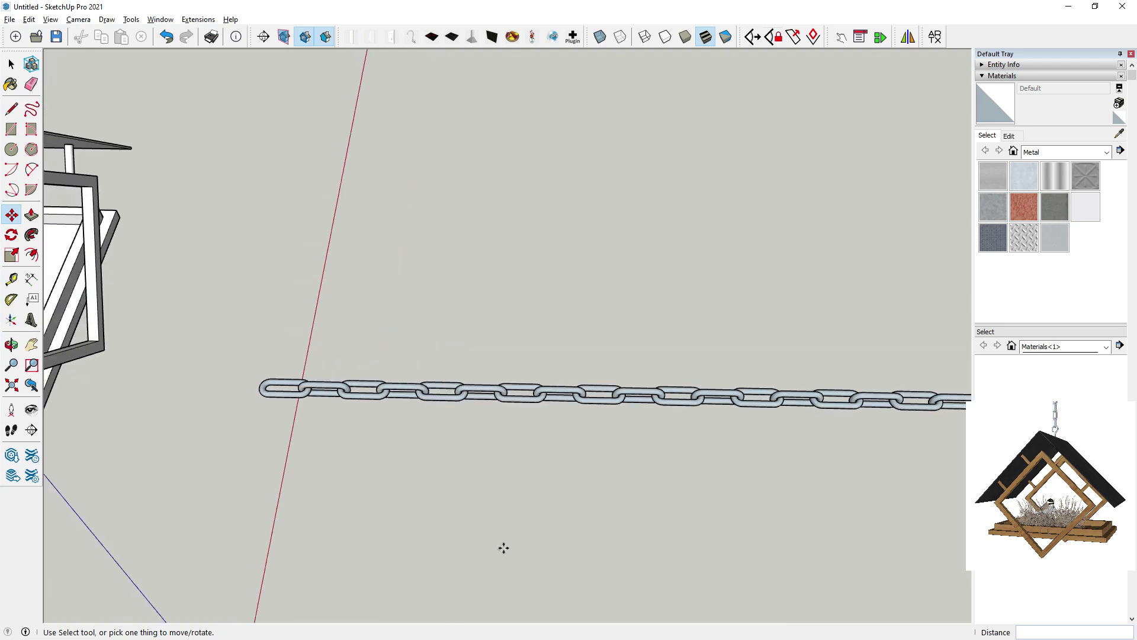
pyautogui.moveTo(462, 479); pyautogui.dragTo(876, 560, button='middle')
# Delete the far half of the chain, ending it on a flat link, and select all the remaining links
pyautogui.press('space')
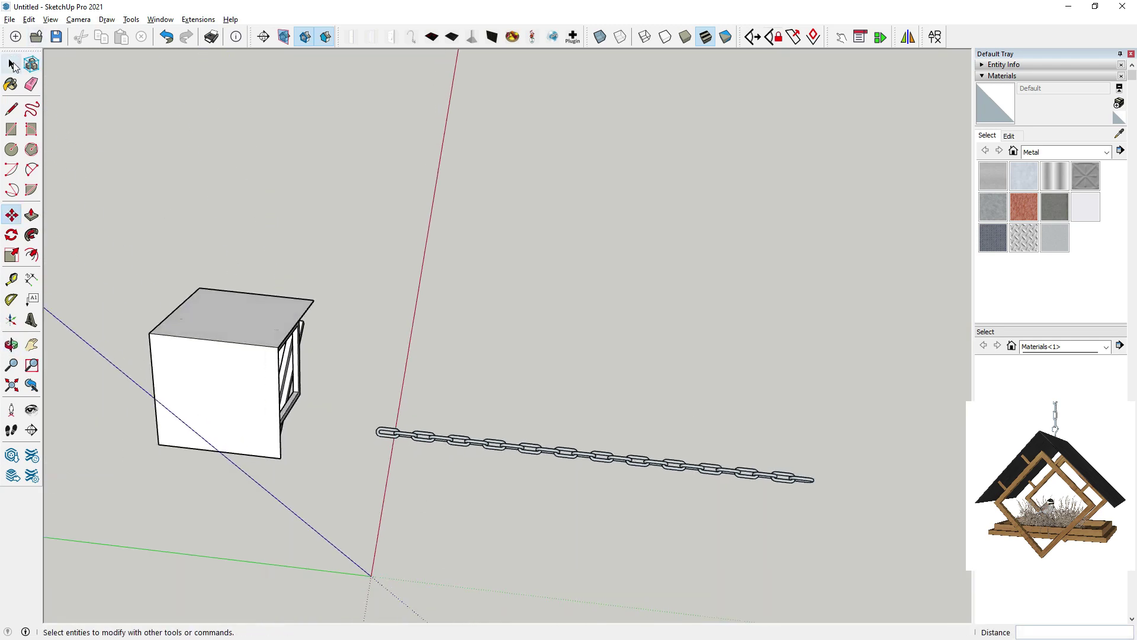
pyautogui.moveTo(596, 367); pyautogui.dragTo(609, 367)
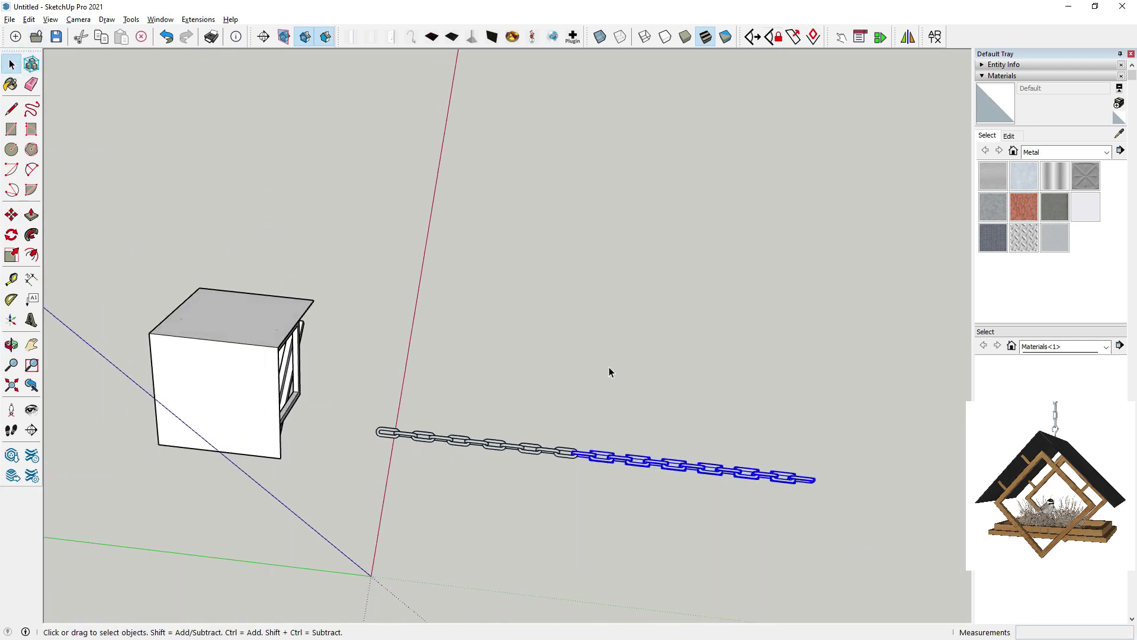
pyautogui.press('Delete')
pyautogui.moveTo(374, 410); pyautogui.dragTo(584, 492)
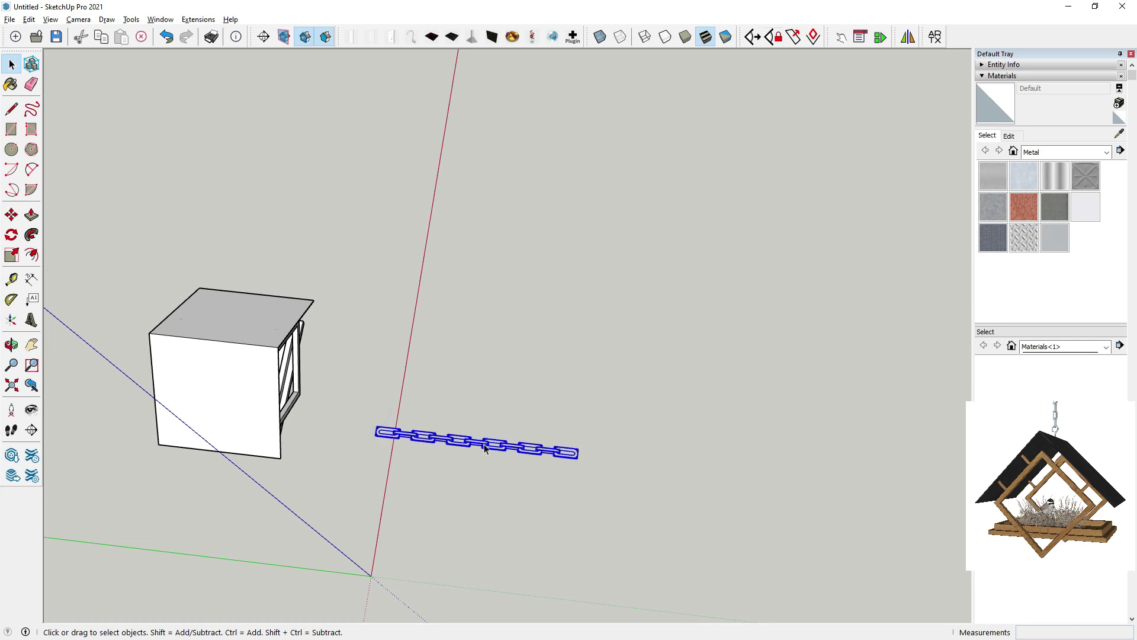
# Group the selected chain links into a single object
pyautogui.scroll(3, 413, 432)
pyautogui.rightClick(416, 441)
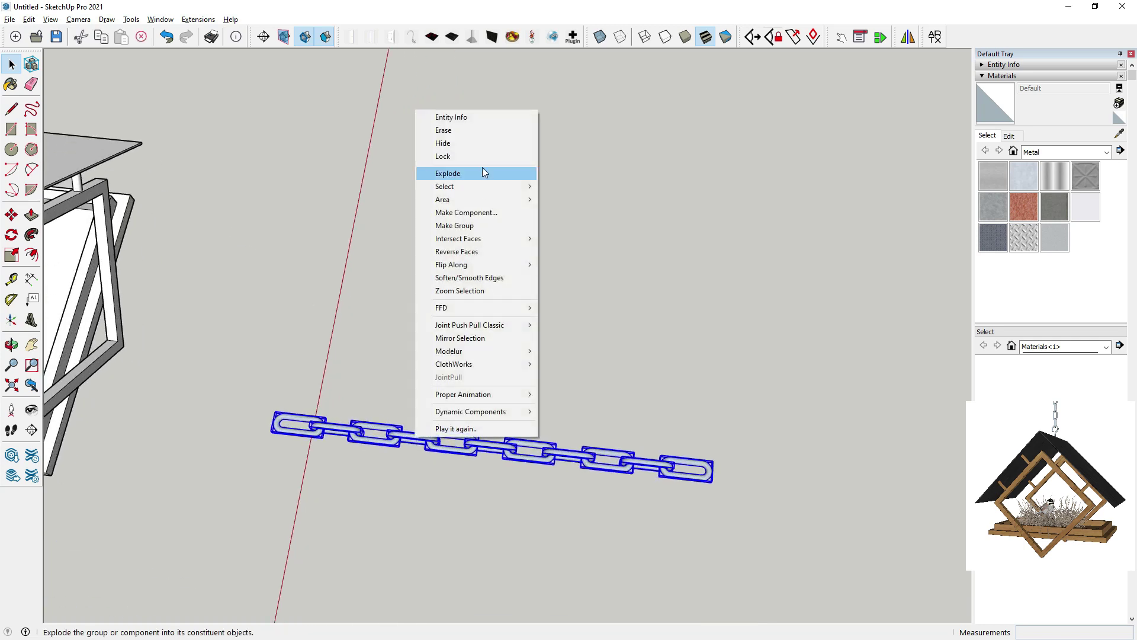
pyautogui.click(462, 222)
pyautogui.moveTo(574, 300); pyautogui.dragTo(219, 440, button='middle')
pyautogui.press('space')
# Draw a horizontal rectangle about 3 9/16" long beside the end of the chain
pyautogui.scroll(-2, 452, 349)
pyautogui.scroll(2, 424, 274)
pyautogui.scroll(-2, 456, 353)
pyautogui.scroll(2, 435, 287)
pyautogui.moveTo(435, 287); pyautogui.dragTo(443, 372, button='middle')
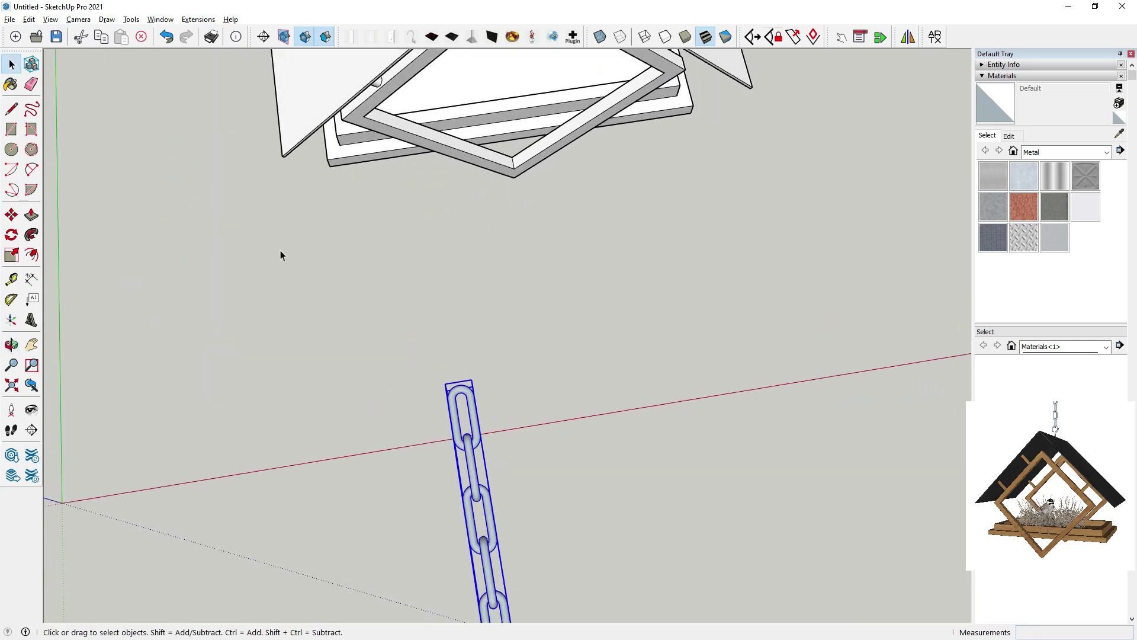
pyautogui.click(11, 131)
pyautogui.click(338, 394)
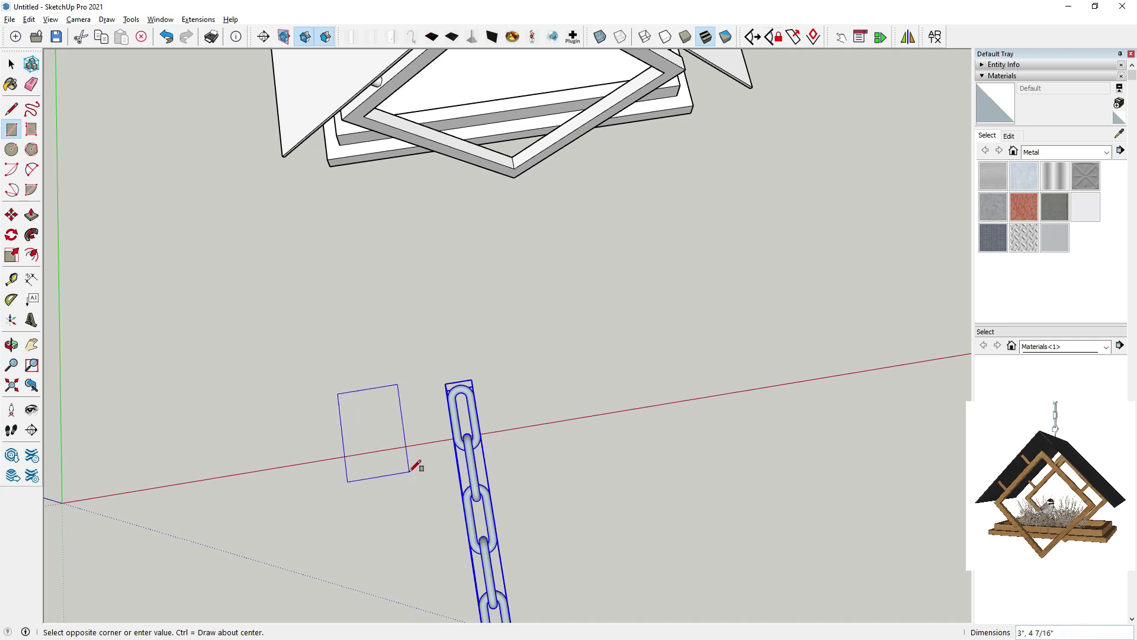
pyautogui.click(392, 455)
# Draw a line about 3 9/16" long parallel to the rectangle's long side near the chain, and erase the strip beyond it
pyautogui.scroll(1, 387, 439)
pyautogui.moveTo(385, 415); pyautogui.dragTo(392, 381, button='middle')
pyautogui.scroll(2, 378, 388)
pyautogui.scroll(3, 373, 391)
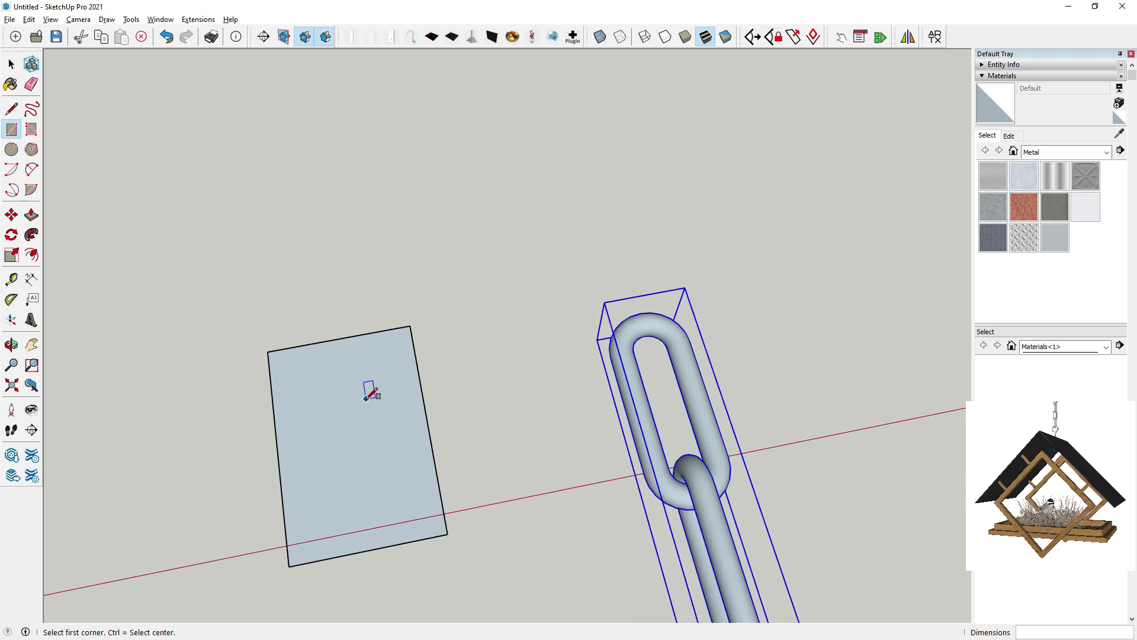
pyautogui.moveTo(347, 409); pyautogui.dragTo(201, 319, button='middle')
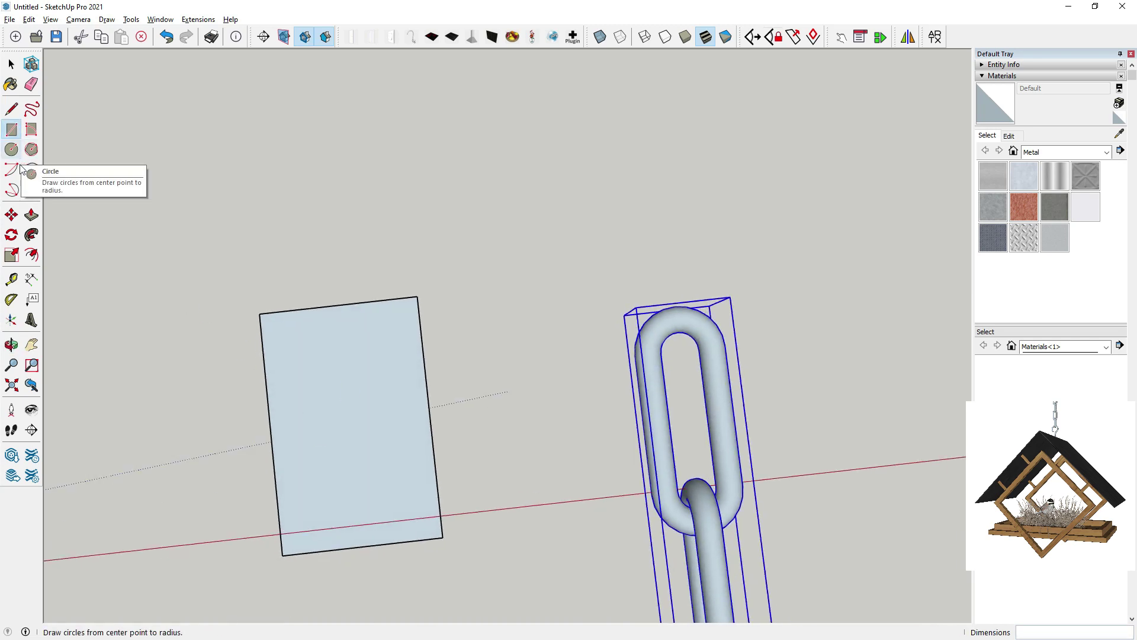
pyautogui.click(12, 110)
pyautogui.click(363, 302)
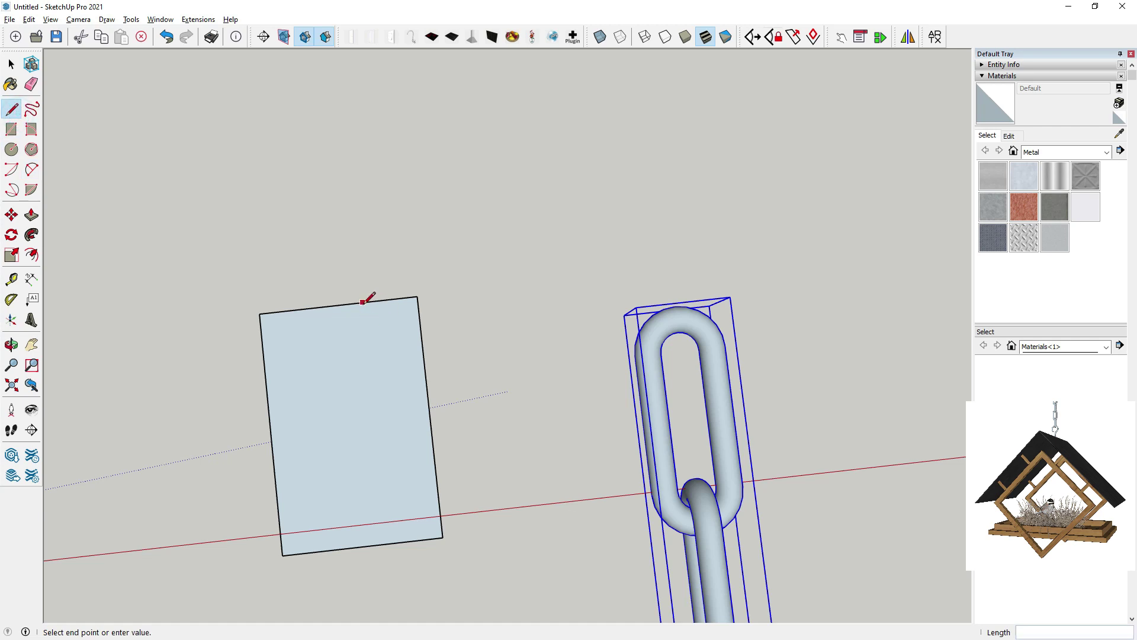
pyautogui.click(374, 301)
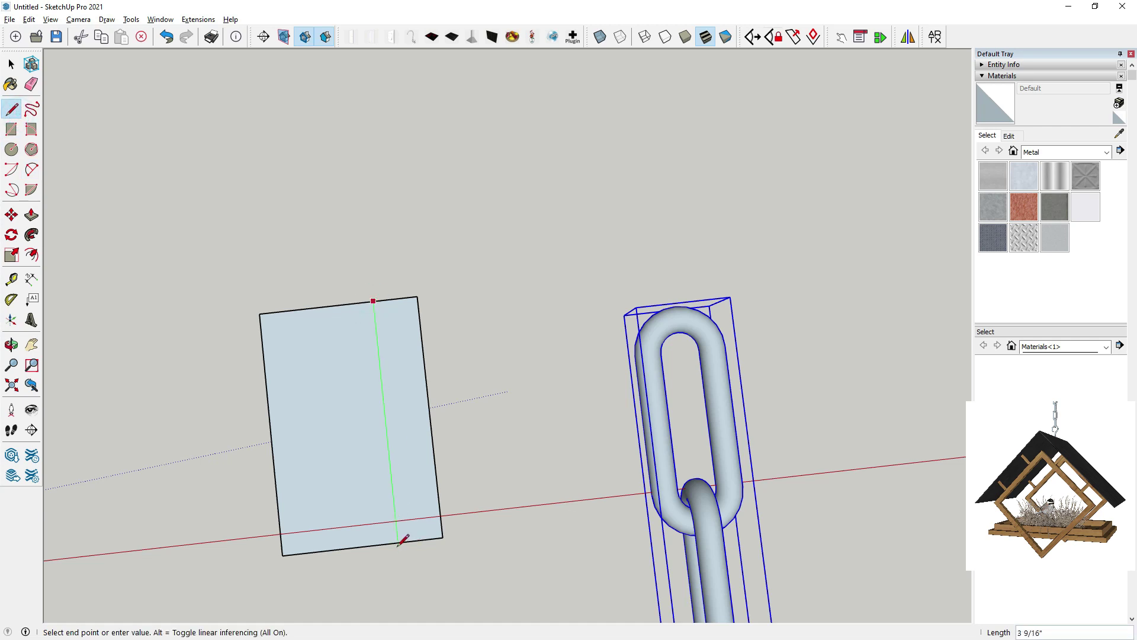
pyautogui.click(398, 543)
pyautogui.click(32, 84)
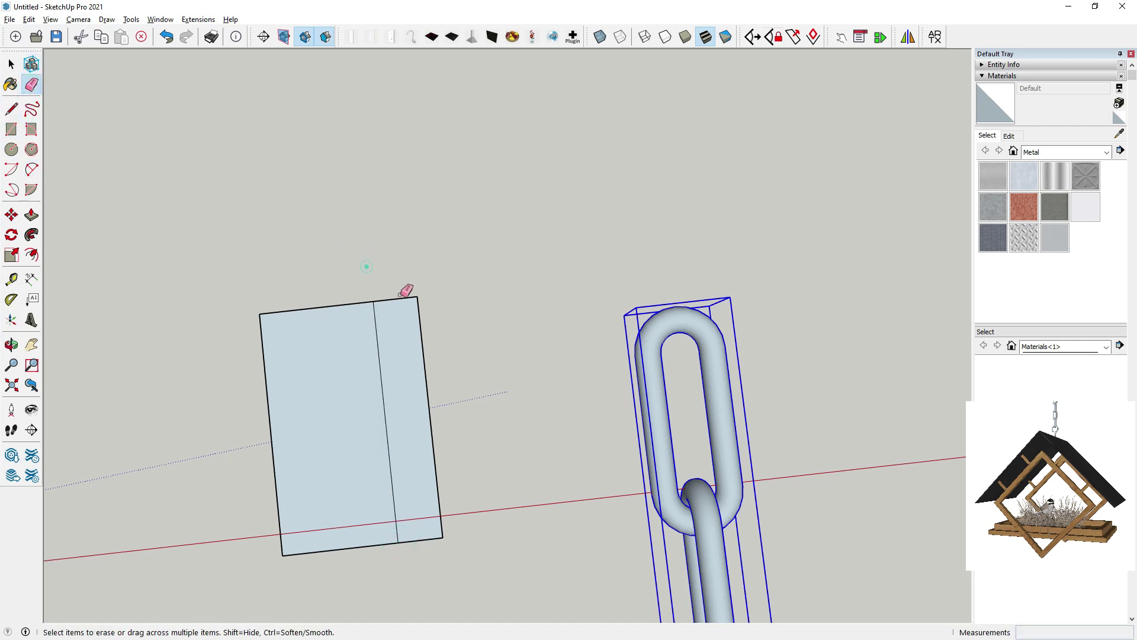
pyautogui.click(434, 523)
# Draw a circle of about 13/16" radius centred on the midpoint of the rectangle's far short edge
pyautogui.click(12, 149)
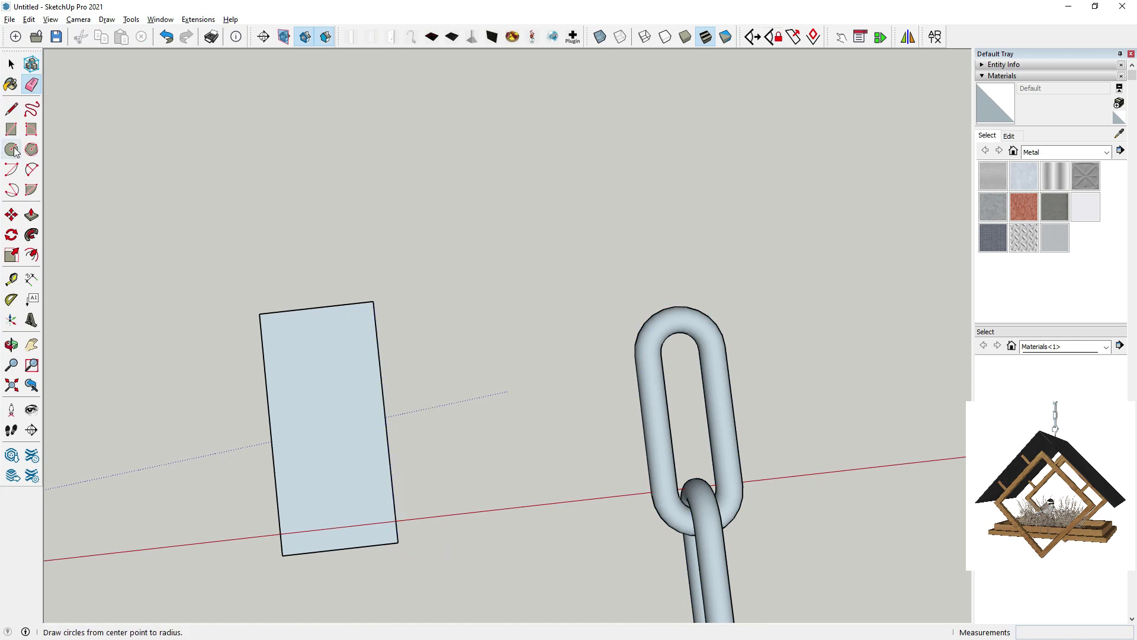
pyautogui.scroll(1, 325, 319)
pyautogui.click(317, 306)
pyautogui.click(379, 301)
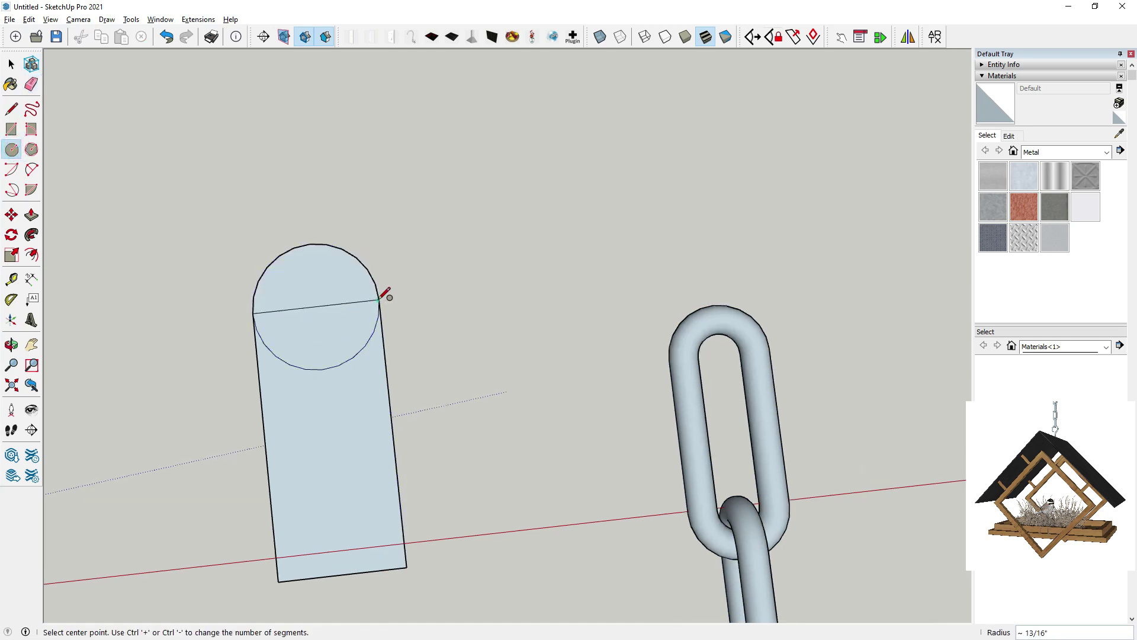
pyautogui.scroll(2, 299, 336)
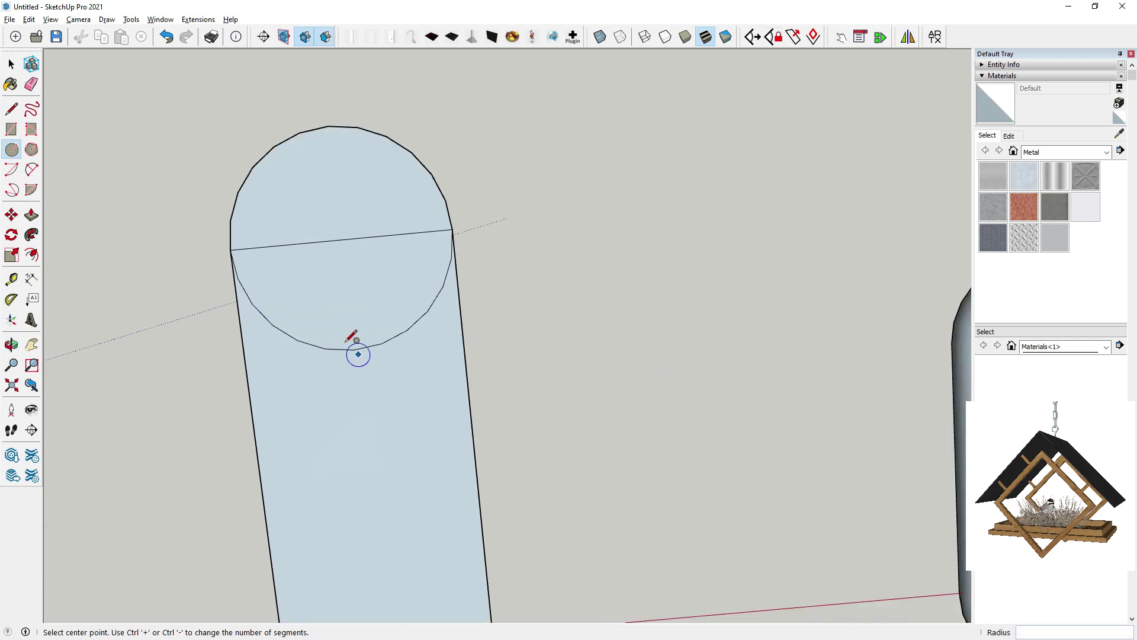
# Draw a centre line from the midpoint of the rectangle's near short edge partway toward the circle
pyautogui.click(12, 108)
pyautogui.scroll(-2, 356, 253)
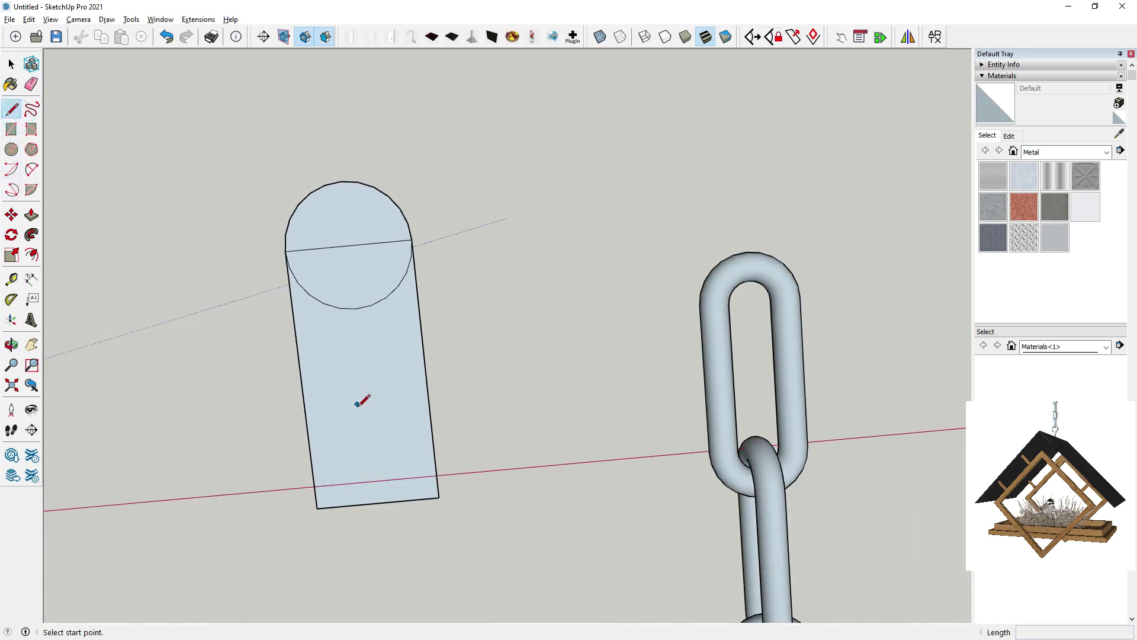
pyautogui.click(378, 503)
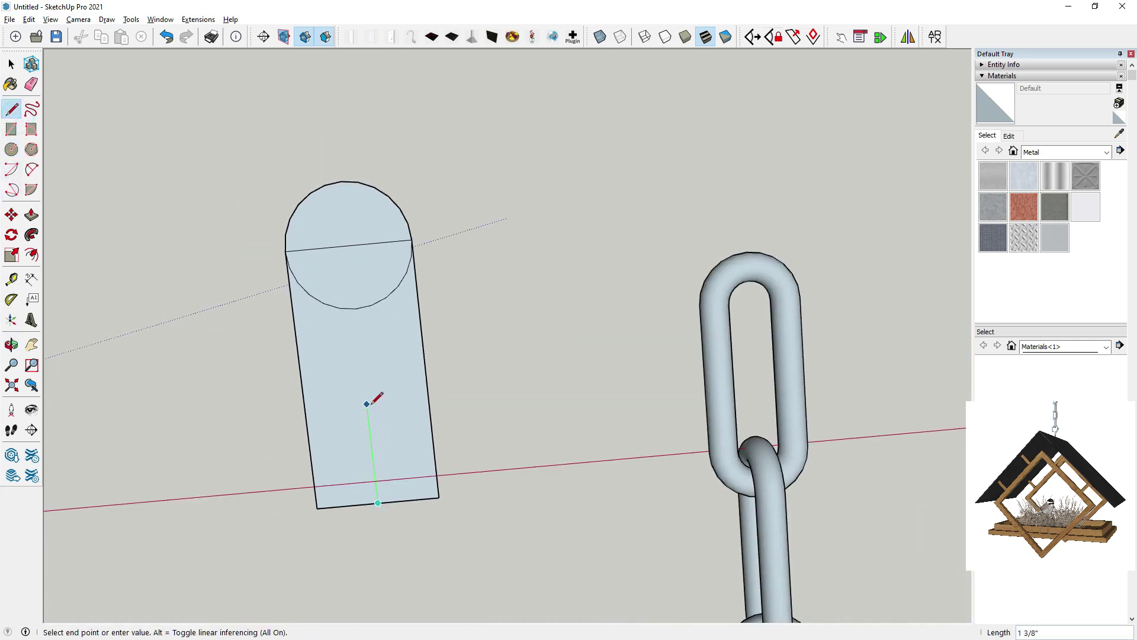
# Draw a tangent arc from the free end of the centre line to the circle's nearer edge
pyautogui.click(32, 170)
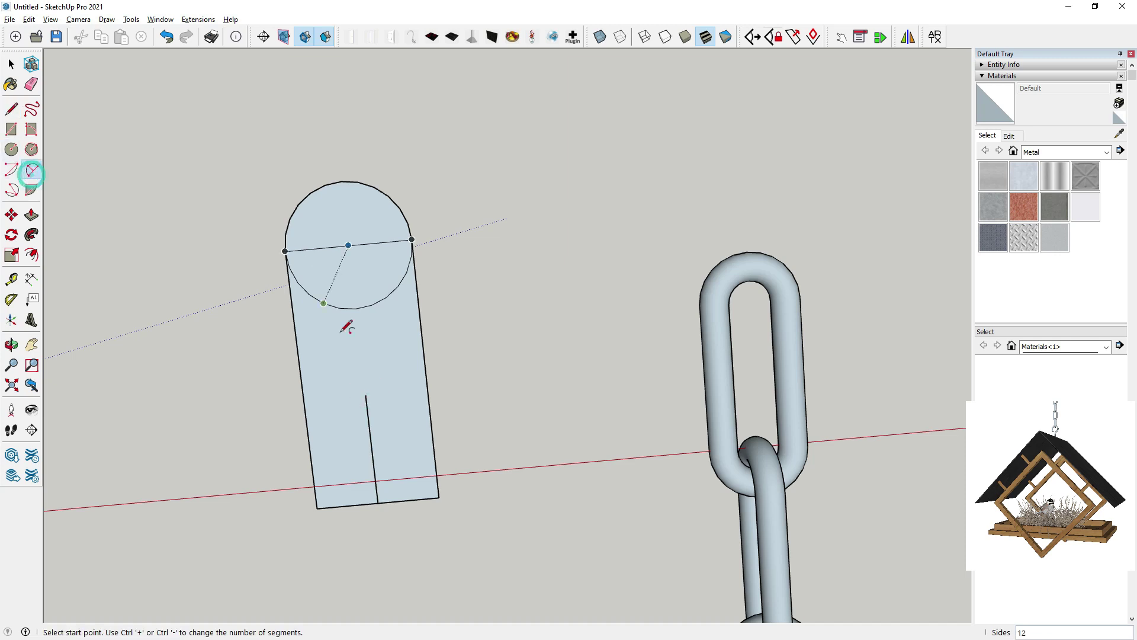
pyautogui.scroll(2, 362, 344)
pyautogui.click(366, 395)
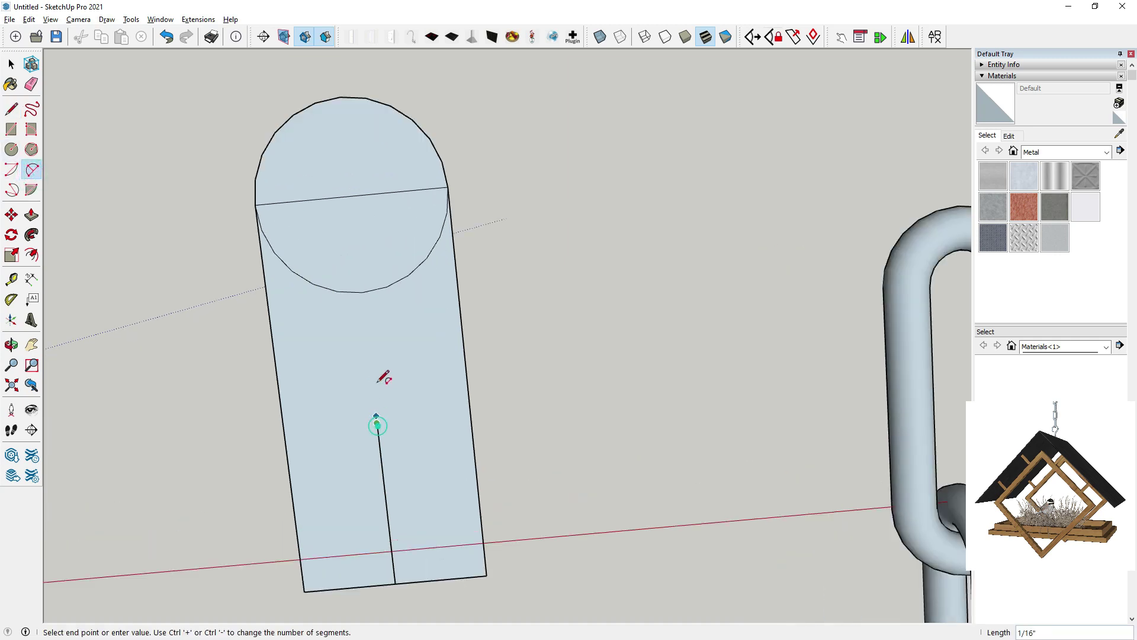
pyautogui.click(414, 270)
pyautogui.click(412, 272)
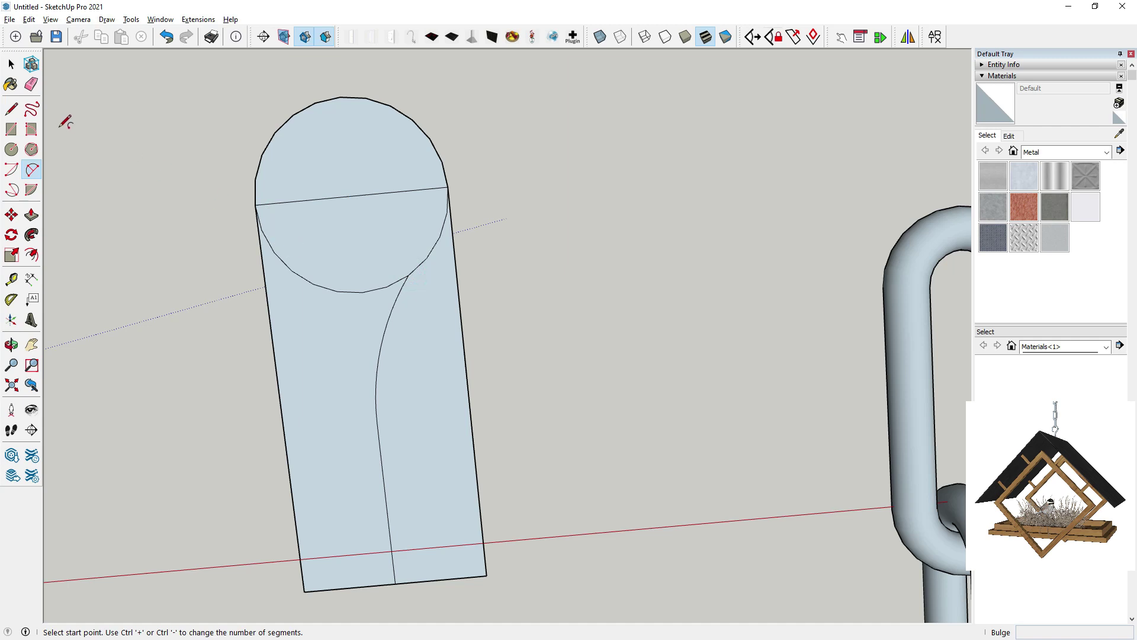
# Split the circle with a line from its centre to its rim and erase the section between that line and the arc
pyautogui.click(11, 108)
pyautogui.click(351, 197)
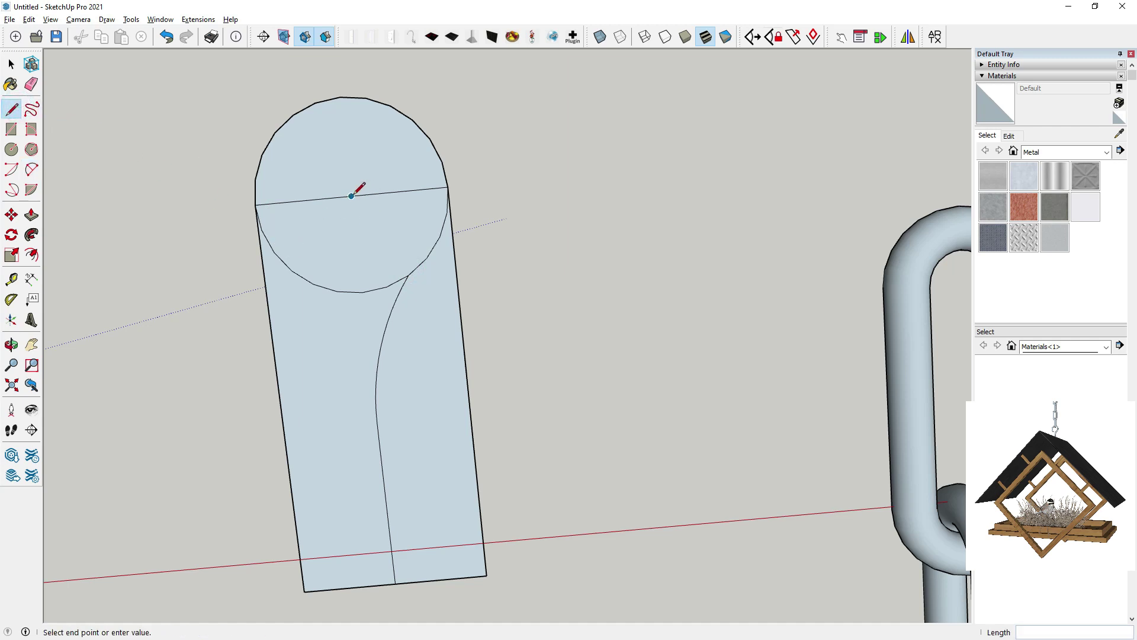
pyautogui.click(314, 284)
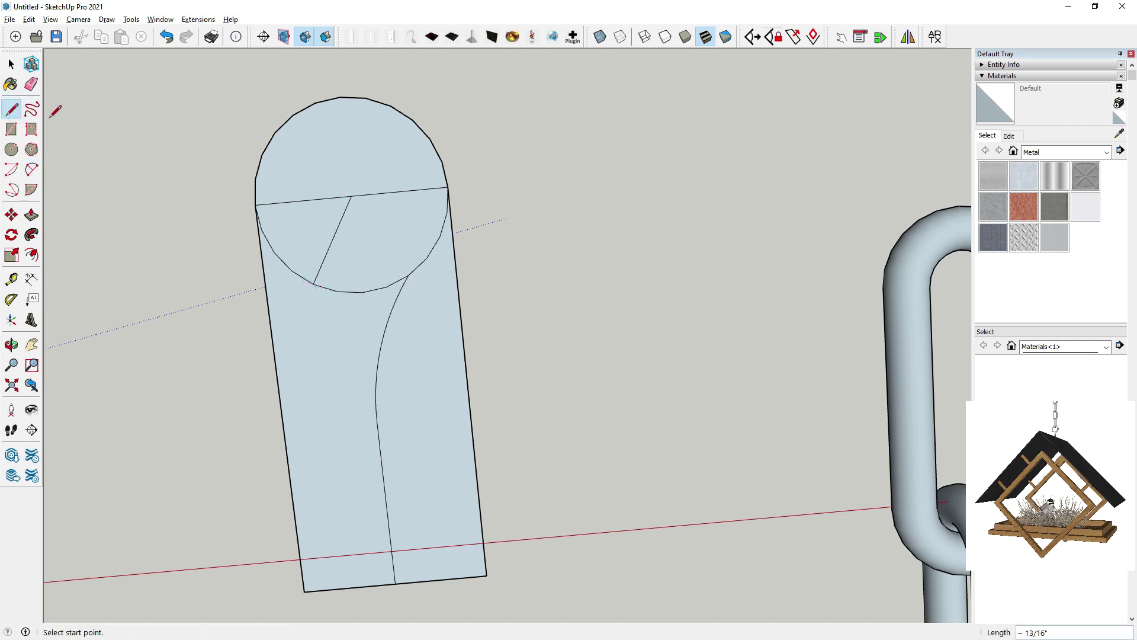
pyautogui.press('e')
pyautogui.click(382, 275)
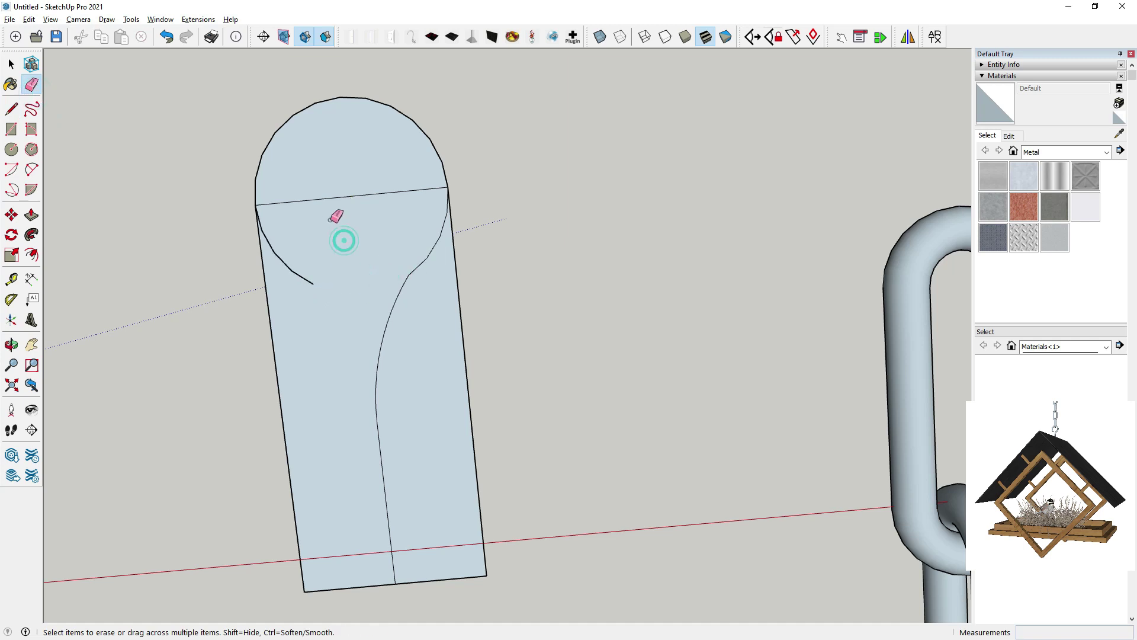
pyautogui.scroll(-3, 402, 274)
pyautogui.scroll(5, 410, 285)
# Undo the circle trimming, its radius line and the arc, back to the plain centre line
pyautogui.hotkey('ctrl', 'z')
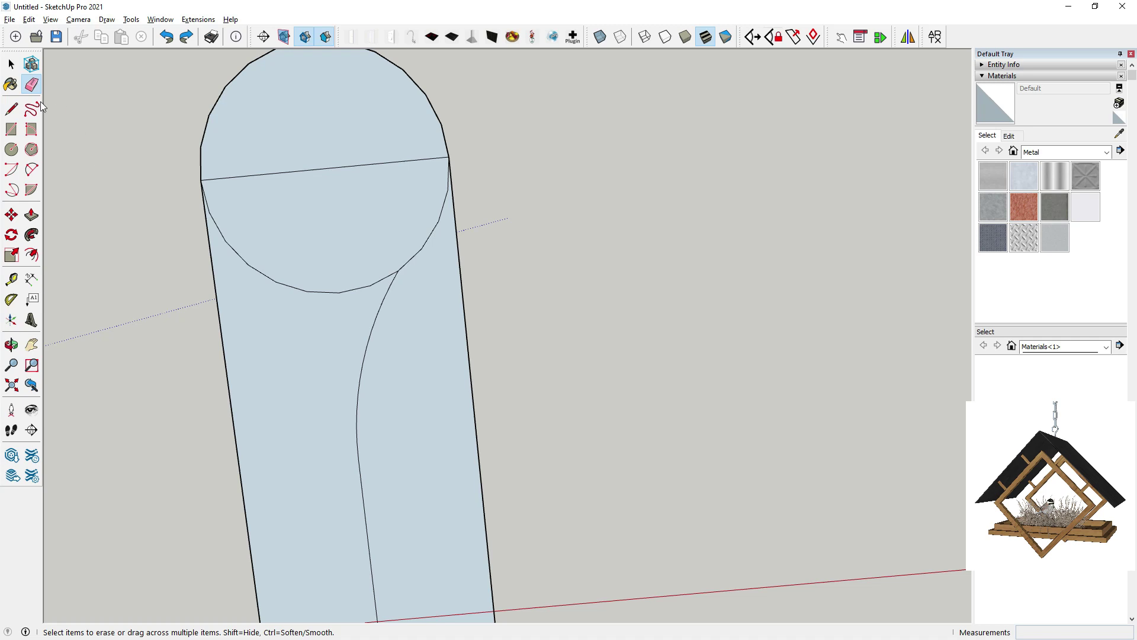
pyautogui.hotkey('ctrl', 'z')
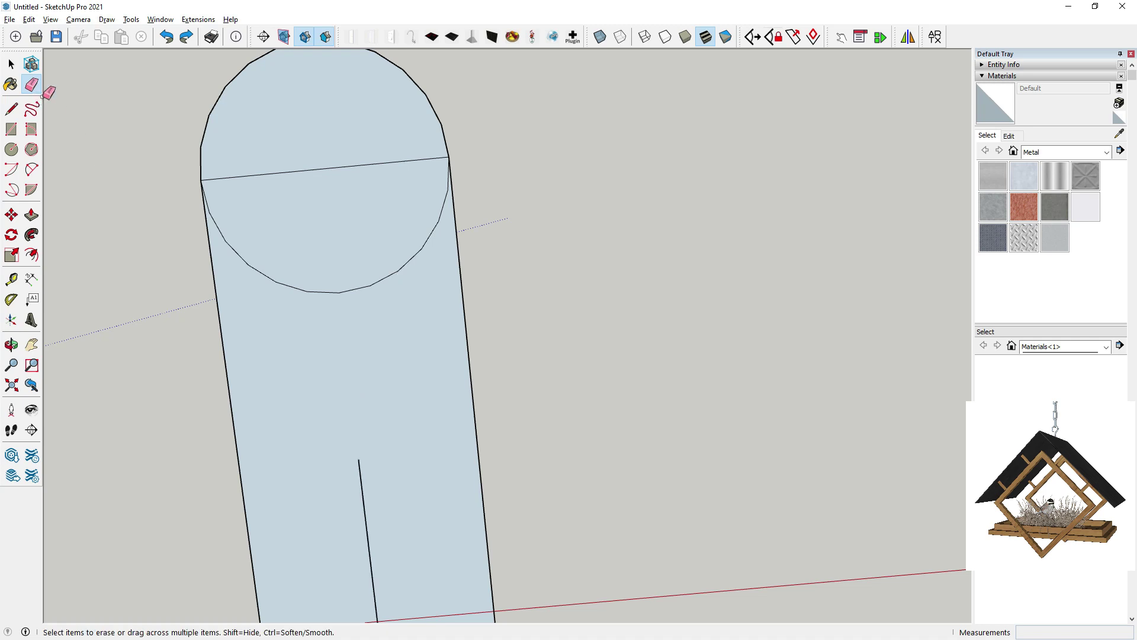
# Draw a tangent arc from the centre line's end to a circle vertex one segment farther around the rim
pyautogui.click(33, 168)
pyautogui.click(359, 459)
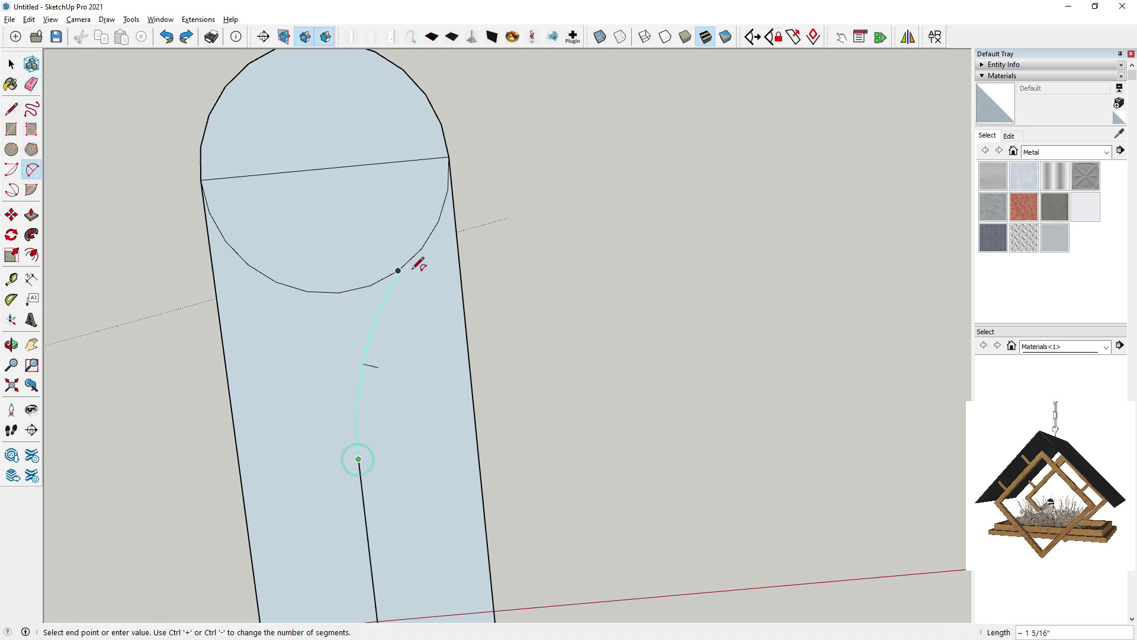
pyautogui.click(424, 248)
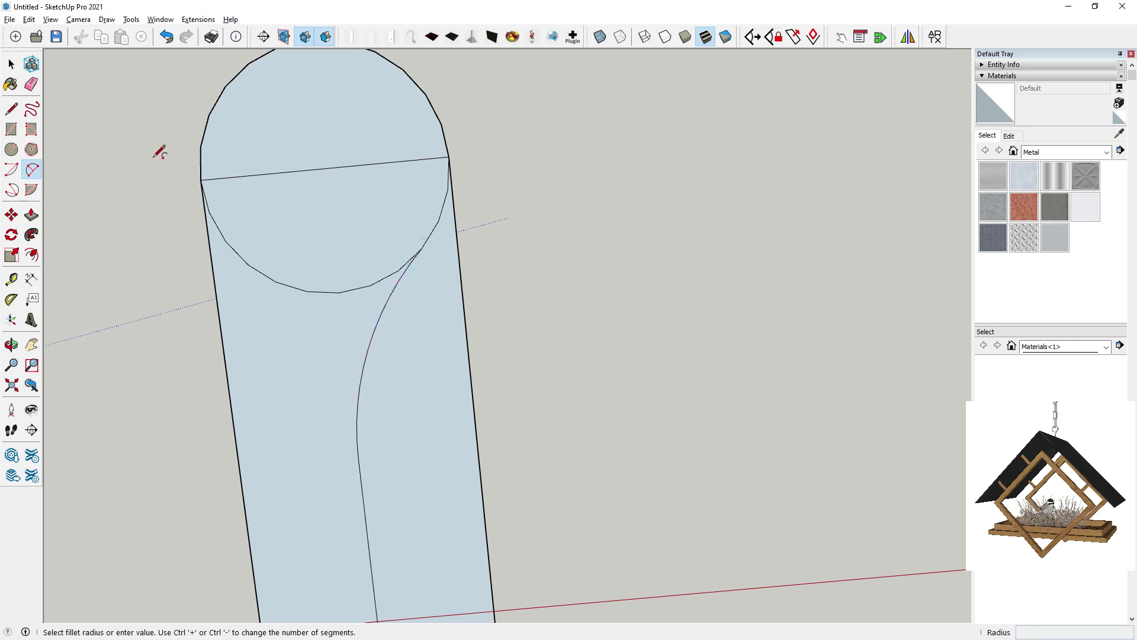
pyautogui.press('space')
# Split the circle with a line from its rim to its centre, then erase the crossing edge and the section facing the shank
pyautogui.click(12, 108)
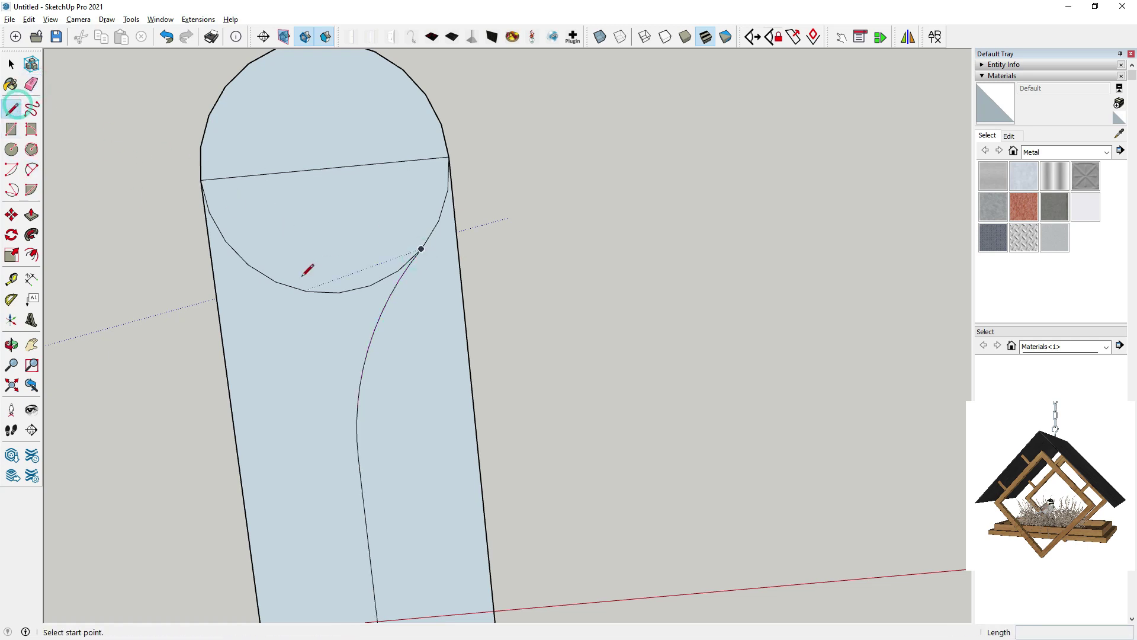
pyautogui.click(277, 281)
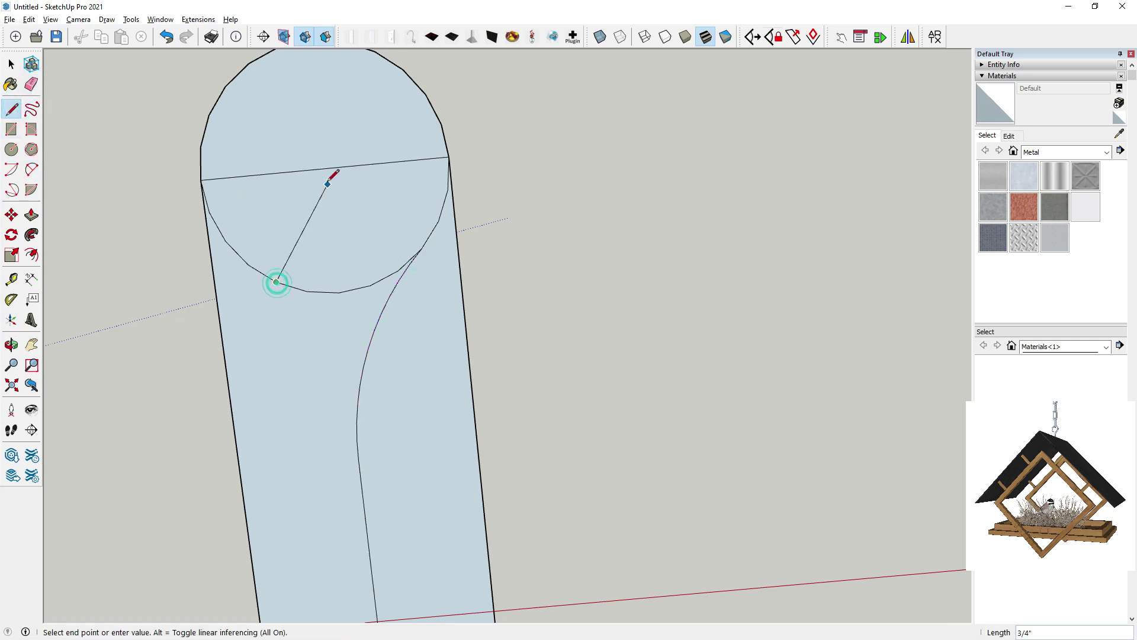
pyautogui.click(31, 84)
pyautogui.click(322, 144)
pyautogui.click(243, 180)
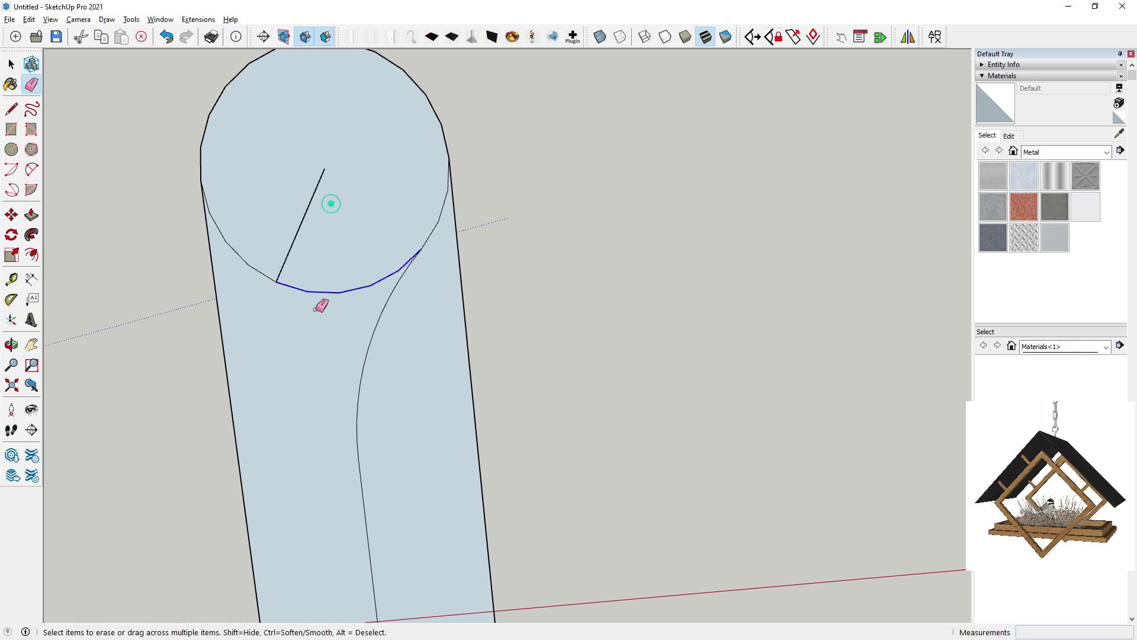
pyautogui.click(322, 304)
# Erase the remaining outer edges of the rectangle, keeping only the open hook path
pyautogui.scroll(-5, 368, 228)
pyautogui.click(421, 328)
pyautogui.moveTo(430, 425); pyautogui.dragTo(403, 507)
# Draw a small vertical circle centred on the straight end of the hook path as the sweep profile
pyautogui.moveTo(320, 491); pyautogui.dragTo(330, 337, button='middle')
pyautogui.scroll(1, 344, 330)
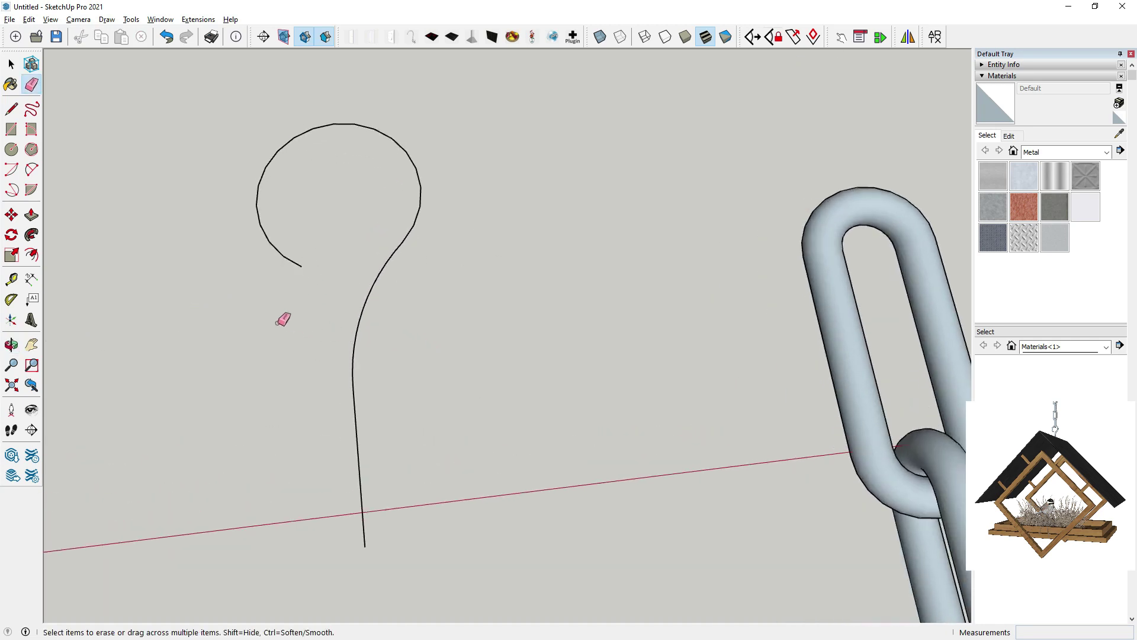
pyautogui.press('r')
pyautogui.press('c')
pyautogui.moveTo(86, 233); pyautogui.dragTo(354, 267, button='middle')
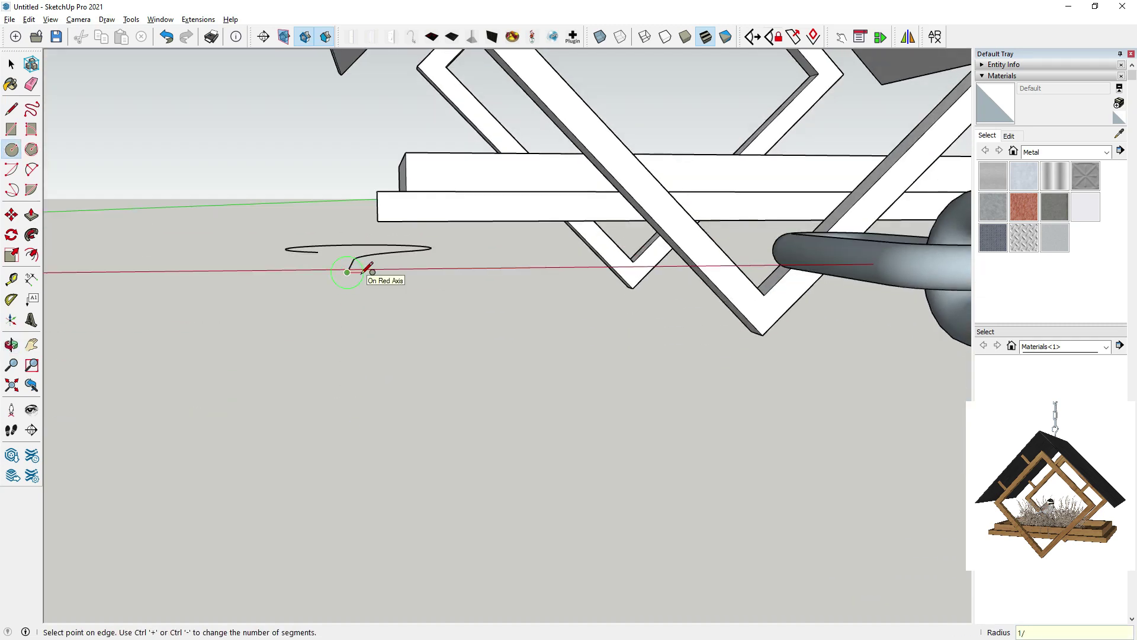
pyautogui.click(367, 270)
# Try to sweep the circular profile along the hook path with Follow Me, and undo the result
pyautogui.moveTo(381, 269); pyautogui.dragTo(292, 478, button='middle')
pyautogui.click(32, 235)
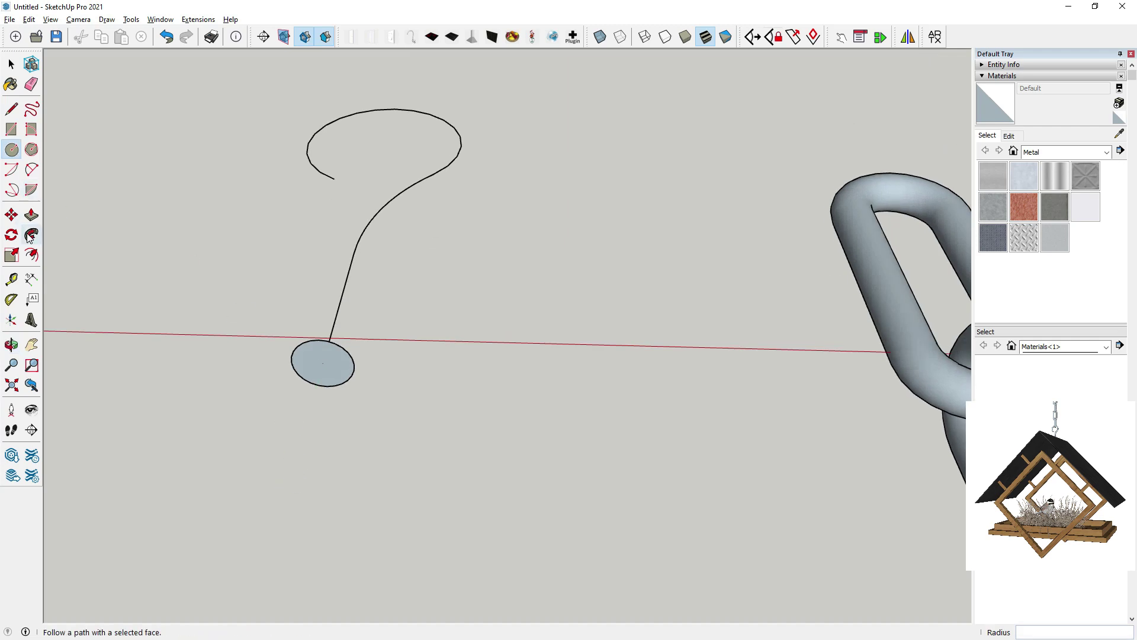
pyautogui.moveTo(180, 288); pyautogui.dragTo(306, 443, button='middle')
pyautogui.moveTo(318, 415); pyautogui.dragTo(381, 245)
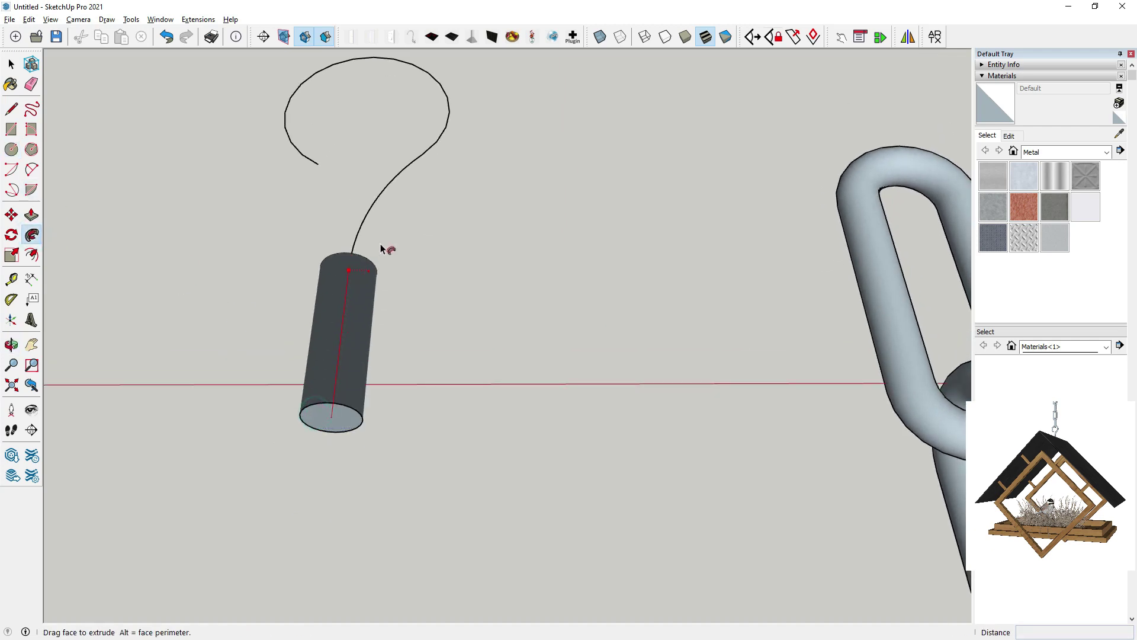
pyautogui.moveTo(414, 157); pyautogui.dragTo(419, 162)
pyautogui.hotkey('ctrl', 'z')
# Sweep the circular profile with Follow Me around the whole hook path to its open end
pyautogui.moveTo(333, 408); pyautogui.dragTo(427, 76)
pyautogui.moveTo(362, 58); pyautogui.dragTo(316, 164)
# Select the entire swept hook and make it a group
pyautogui.scroll(-5, 379, 312)
pyautogui.press('space')
pyautogui.moveTo(387, 314); pyautogui.dragTo(404, 285, button='middle')
pyautogui.moveTo(312, 132); pyautogui.dragTo(519, 466)
pyautogui.rightClick(442, 379)
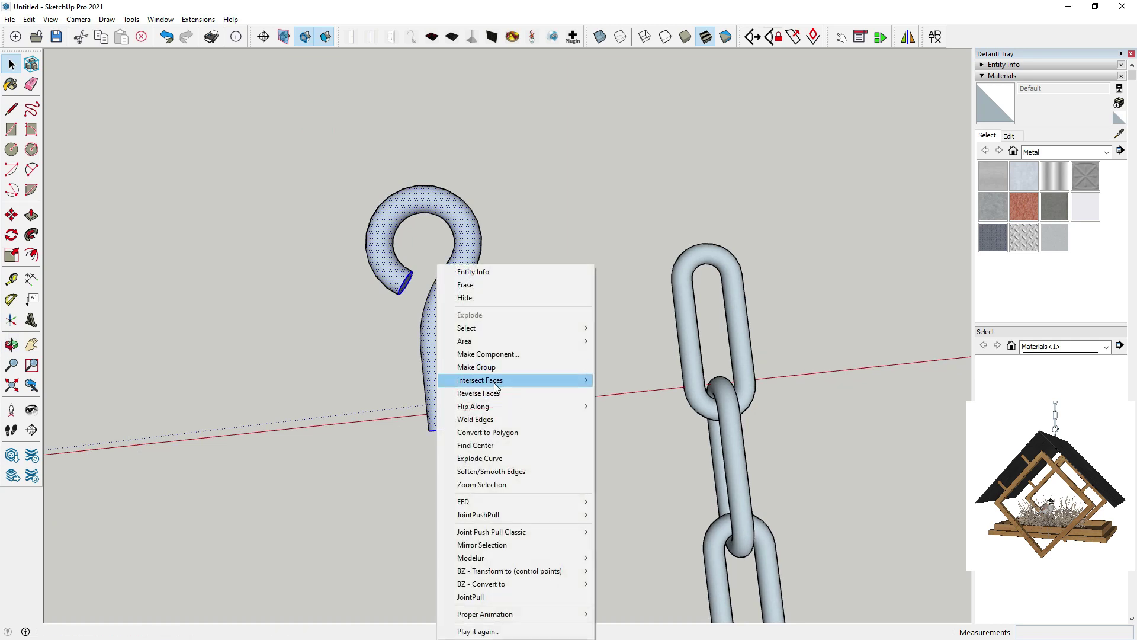
pyautogui.click(480, 367)
# Rotate the hook group 90 degrees about the centre of its shank's end face
pyautogui.scroll(-2, 433, 406)
pyautogui.click(11, 236)
pyautogui.moveTo(450, 346); pyautogui.dragTo(638, 346, button='middle')
pyautogui.moveTo(556, 398); pyautogui.dragTo(450, 329, button='middle')
pyautogui.scroll(2, 560, 374)
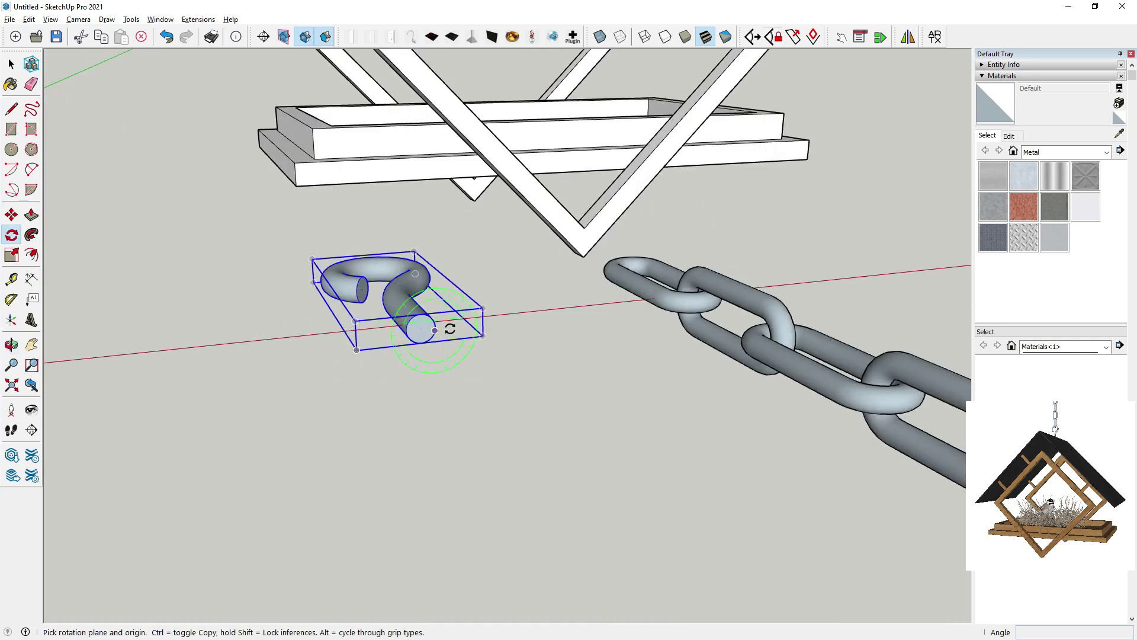
pyautogui.scroll(2, 440, 326)
pyautogui.scroll(1, 409, 331)
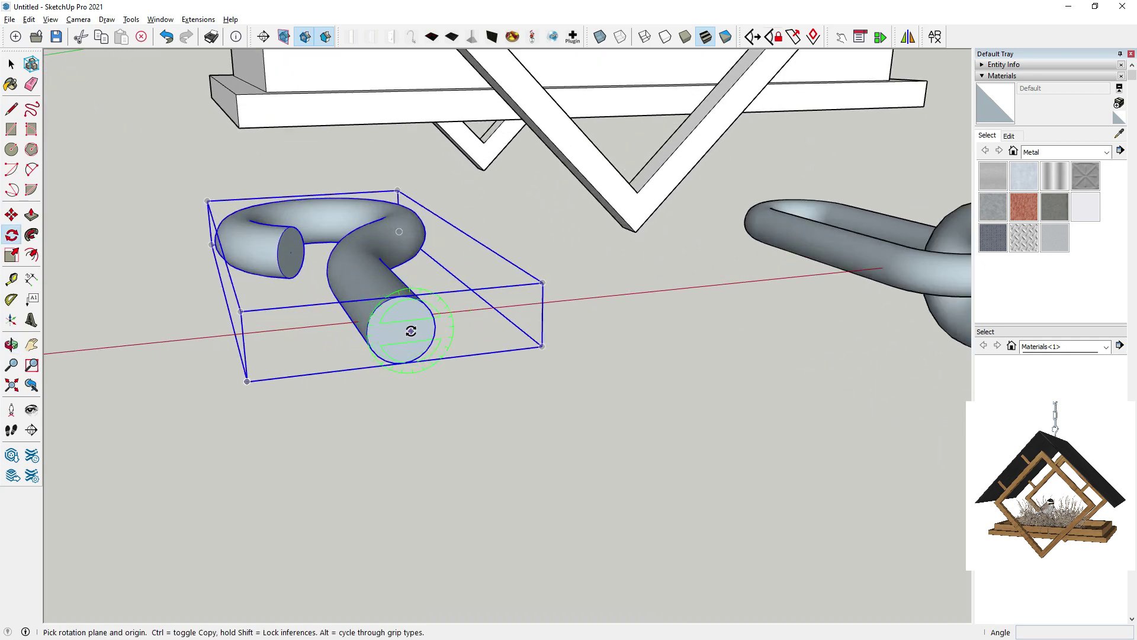
pyautogui.click(402, 330)
pyautogui.scroll(2, 409, 328)
pyautogui.click(419, 329)
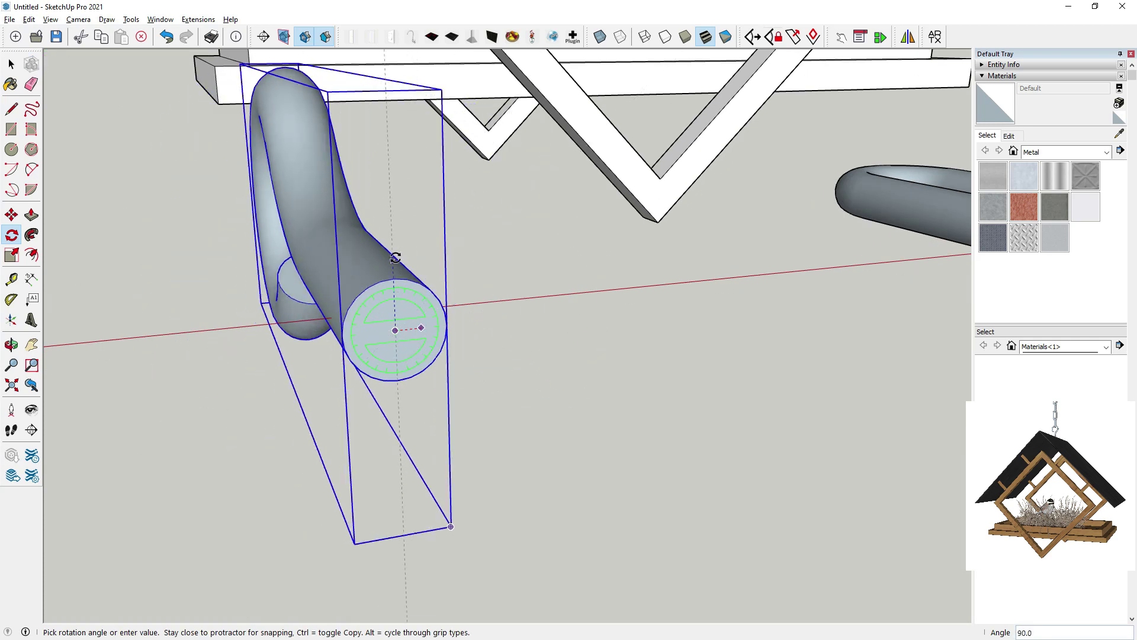
pyautogui.click(388, 255)
pyautogui.moveTo(388, 258); pyautogui.dragTo(195, 390, button='middle')
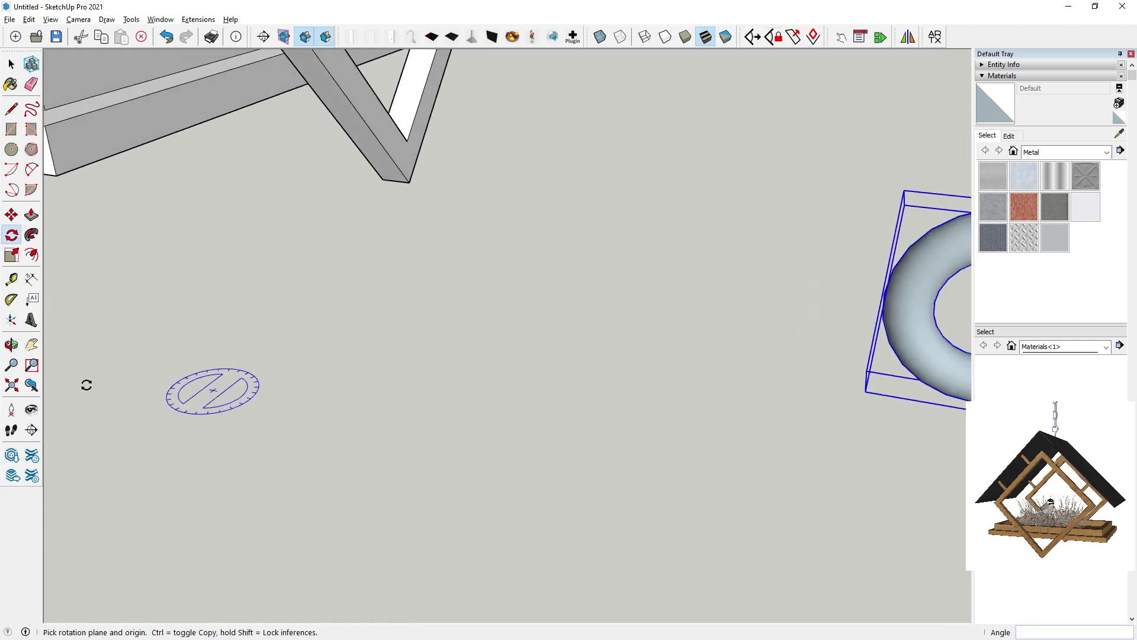
# Rotate the hook group 180 degrees so its loop faces the end link of the chain
pyautogui.scroll(-4, 89, 382)
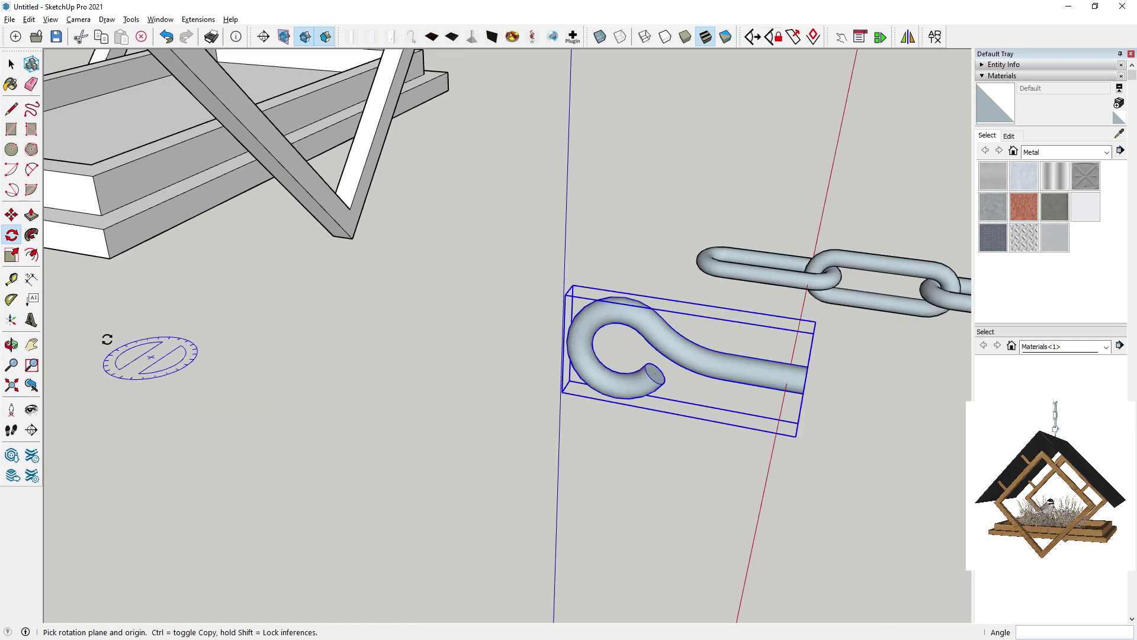
pyautogui.click(12, 236)
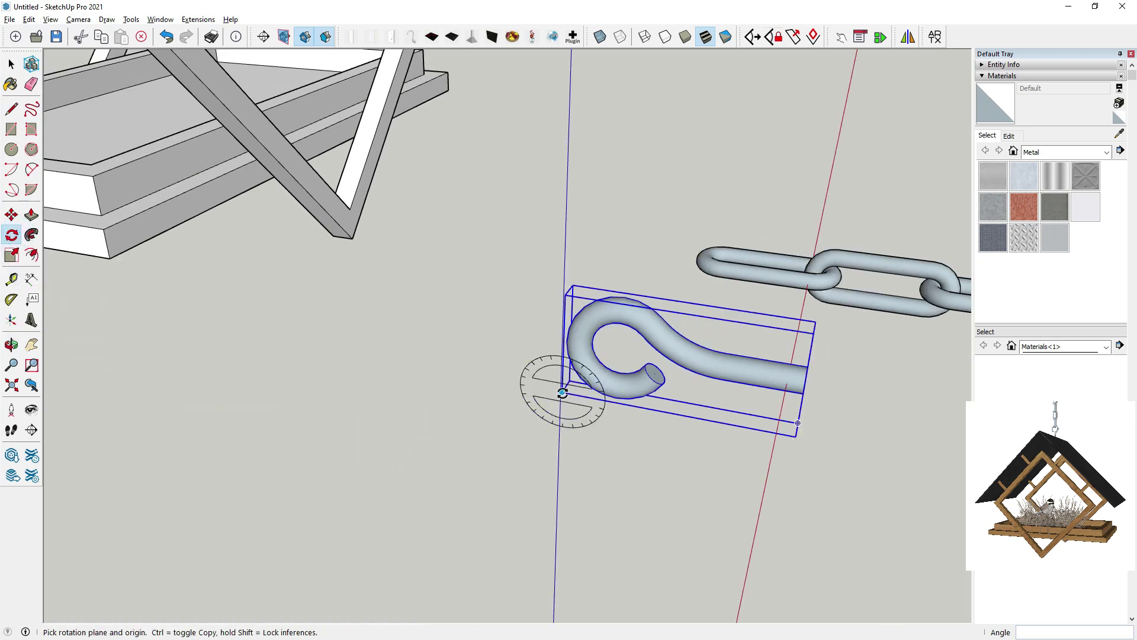
pyautogui.press('Left')
pyautogui.press('Right')
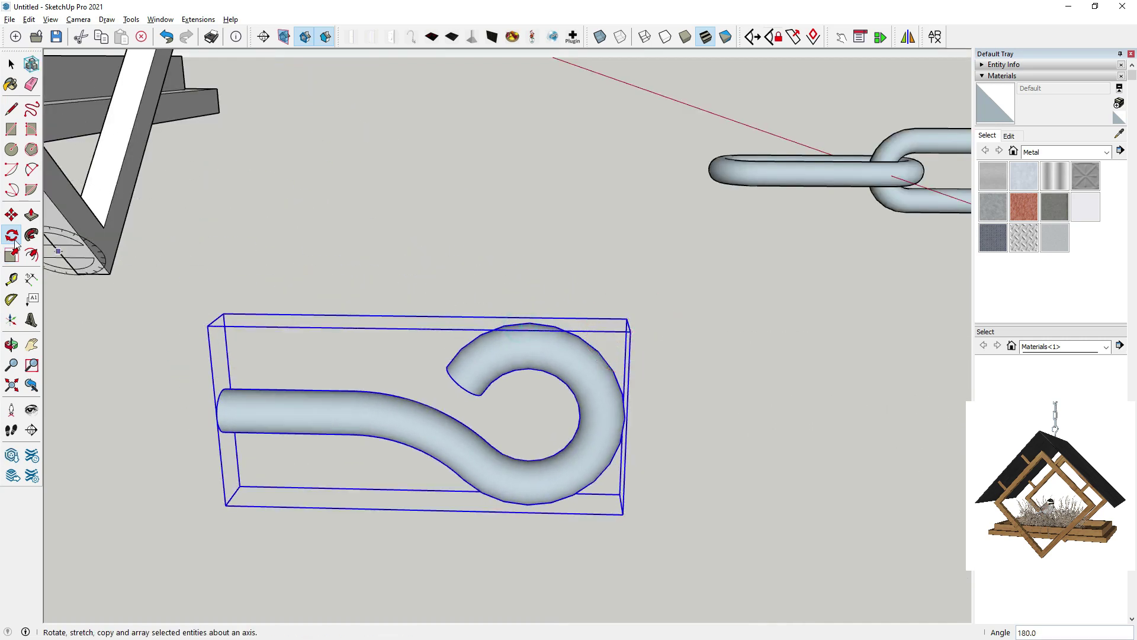
# Move the hook group so the outer edge of its loop meets the chain's end link
pyautogui.click(11, 214)
pyautogui.moveTo(614, 404); pyautogui.dragTo(379, 533, button='middle')
pyautogui.click(524, 417)
pyautogui.keyDown('shift'); pyautogui.moveTo(909, 201); pyautogui.dragTo(685, 254, button='middle'); pyautogui.keyUp('shift')
pyautogui.scroll(1, 765, 295)
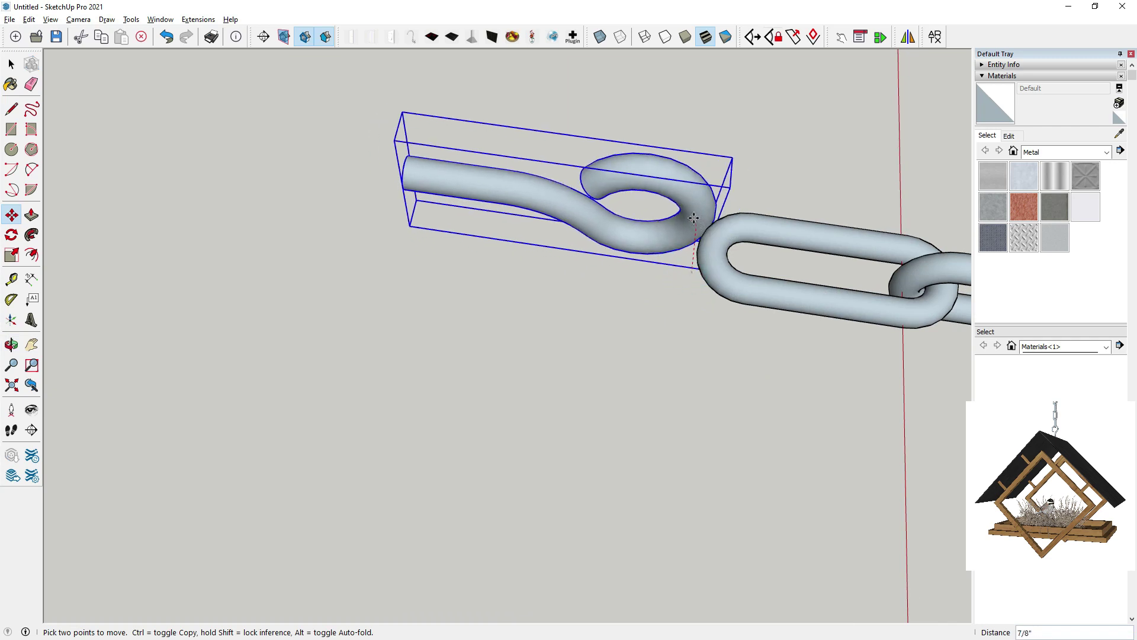
pyautogui.click(705, 223)
# Shift the hook group along the red axis to line it up with the middle of the end link
pyautogui.moveTo(706, 223); pyautogui.dragTo(688, 460, button='middle')
pyautogui.click(688, 460)
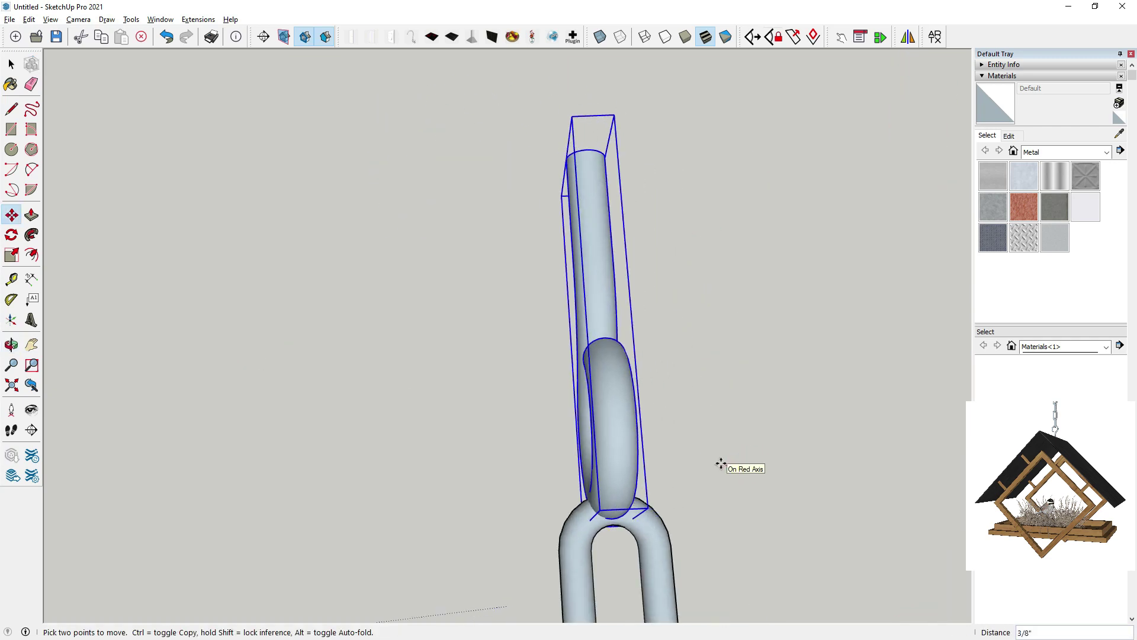
pyautogui.click(737, 488)
# Move the hook group further into the chain so the end link wraps around the hook's loop without overlapping it
pyautogui.moveTo(652, 438); pyautogui.dragTo(691, 142, button='middle')
pyautogui.scroll(4, 748, 222)
pyautogui.click(683, 203)
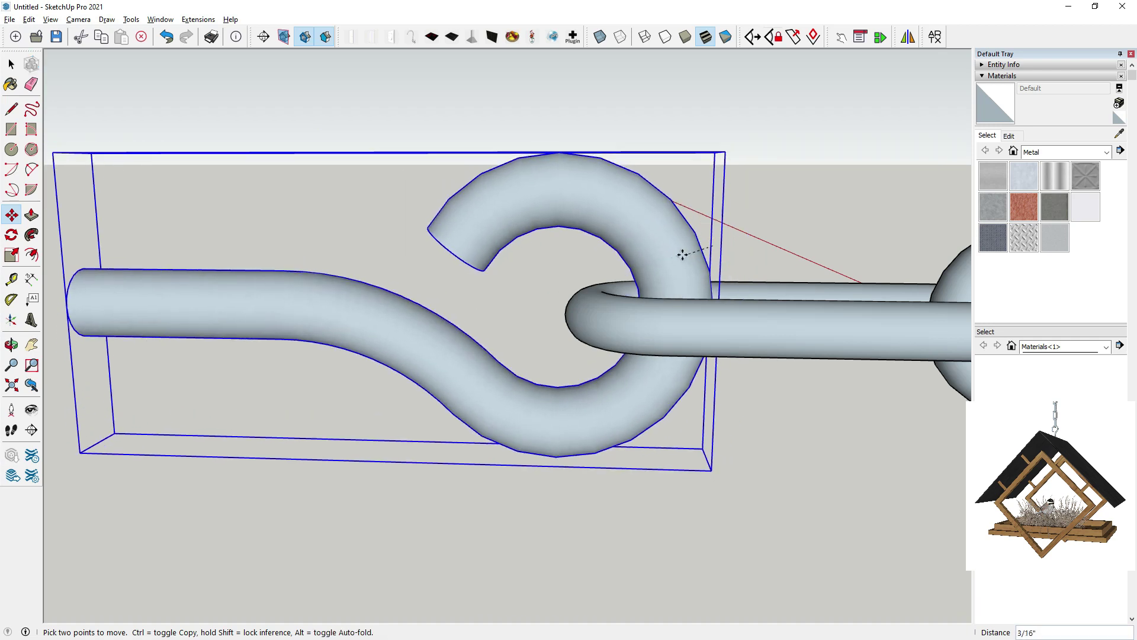
pyautogui.moveTo(666, 248); pyautogui.dragTo(645, 552, button='middle')
pyautogui.scroll(3, 654, 325)
pyautogui.moveTo(661, 308); pyautogui.dragTo(629, 109, button='middle')
pyautogui.click(642, 252)
pyautogui.click(645, 278)
# Select the hook together with the whole chain and make them one group
pyautogui.moveTo(645, 284); pyautogui.dragTo(670, 414, button='middle')
pyautogui.scroll(-2, 658, 379)
pyautogui.scroll(-4, 527, 369)
pyautogui.scroll(-2, 539, 453)
pyautogui.moveTo(540, 453); pyautogui.dragTo(586, 338, button='middle')
pyautogui.scroll(-5, 503, 415)
pyautogui.click(11, 63)
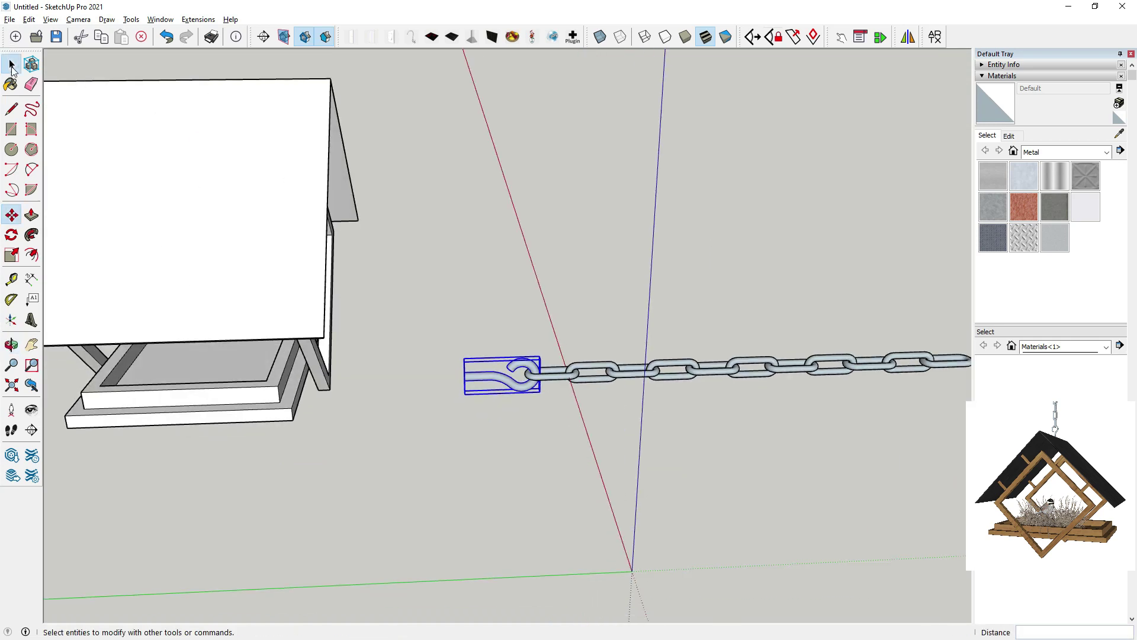
pyautogui.scroll(-3, 527, 456)
pyautogui.moveTo(527, 457); pyautogui.dragTo(591, 320, button='middle')
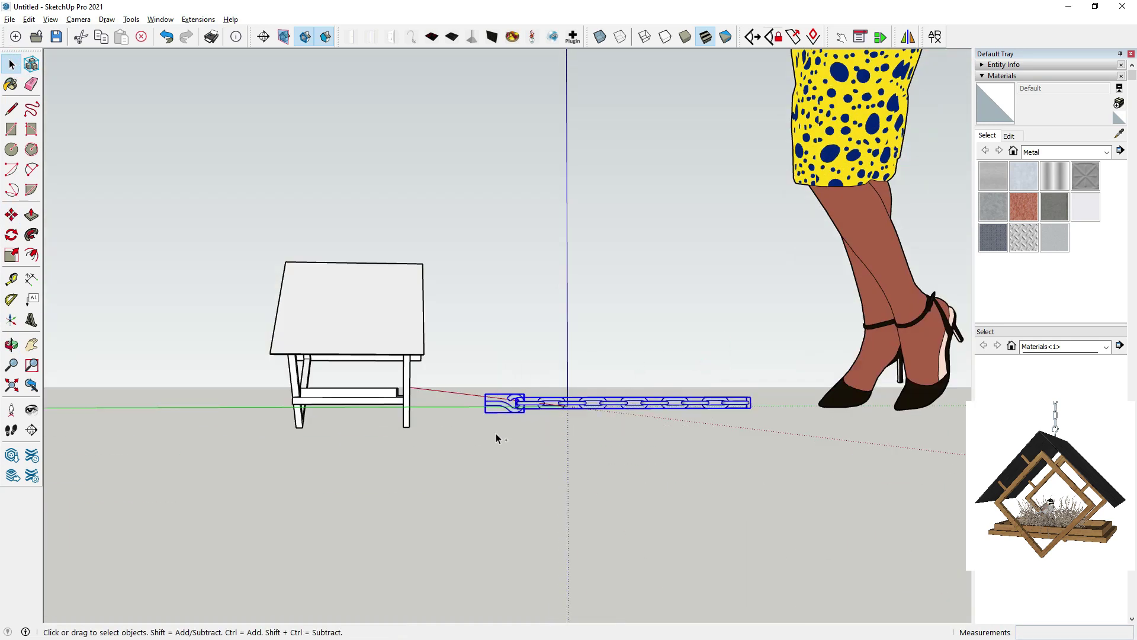
pyautogui.rightClick(505, 407)
pyautogui.click(542, 226)
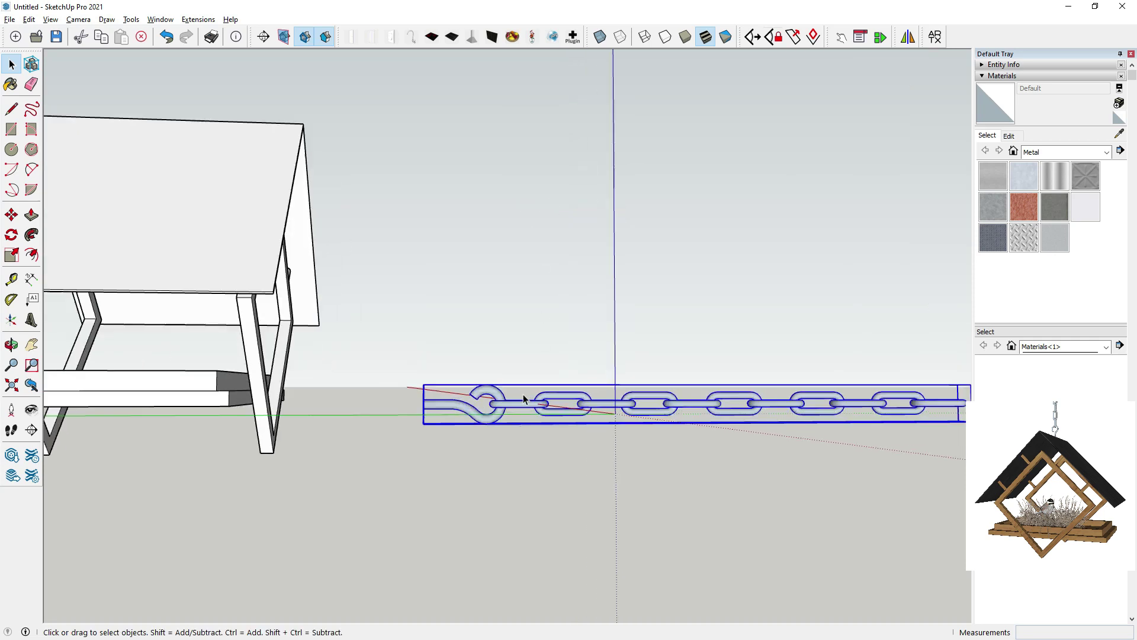
# Rotate the chain-and-hook group upright about the lower corner at the hook's end, with the shank pointing down
pyautogui.scroll(3, 510, 400)
pyautogui.click(11, 255)
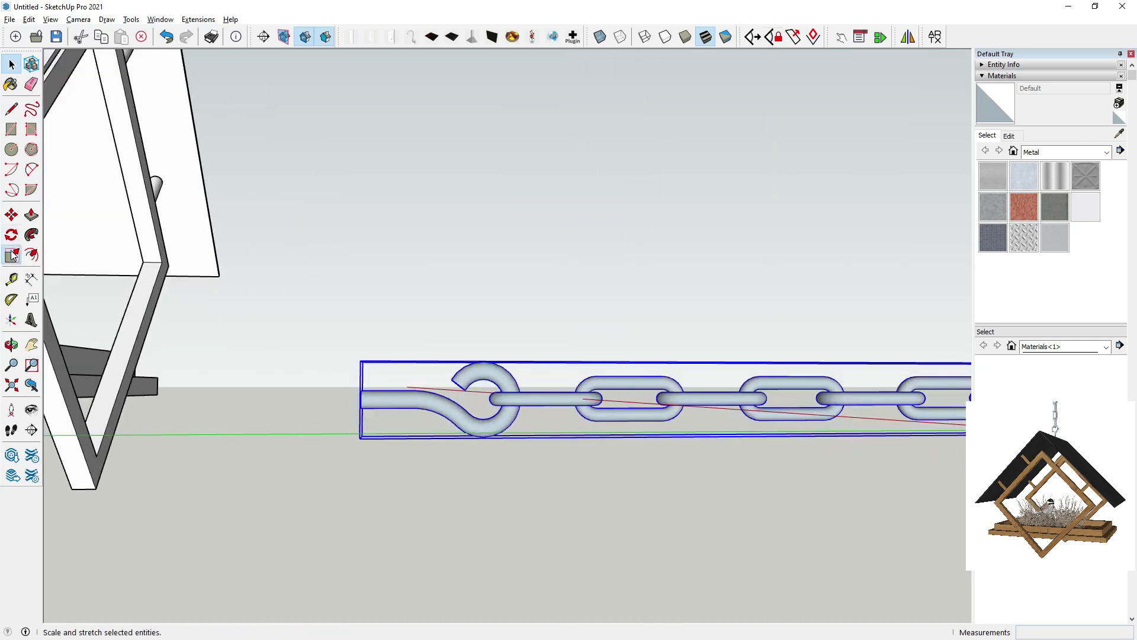
pyautogui.click(12, 254)
pyautogui.click(11, 234)
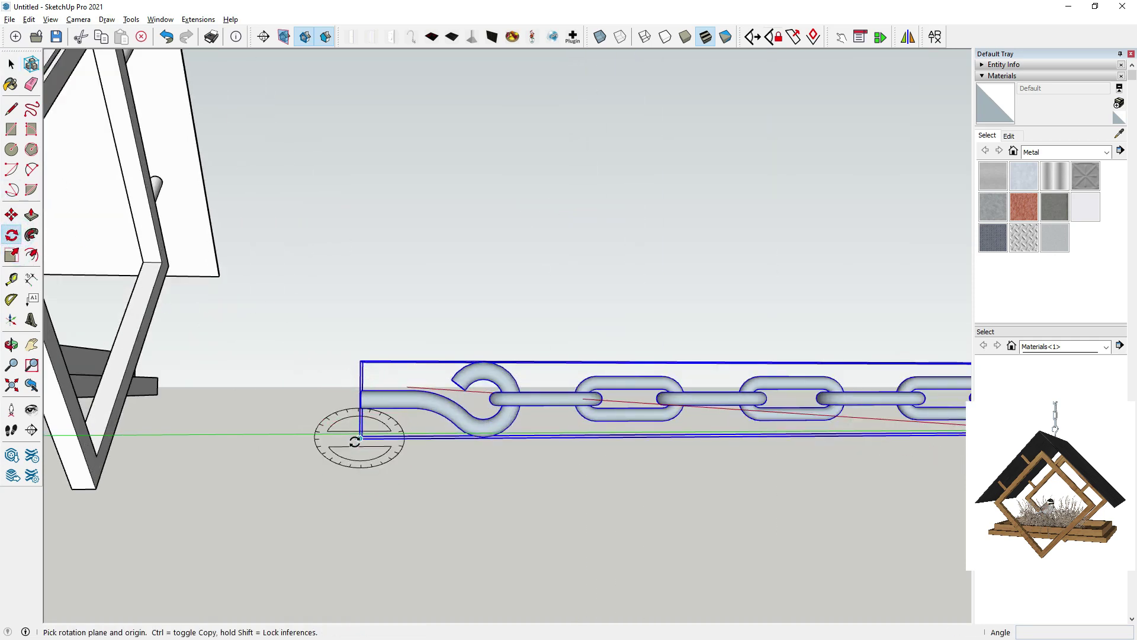
pyautogui.press('Left')
pyautogui.press('Right')
pyautogui.click(361, 438)
pyautogui.click(406, 442)
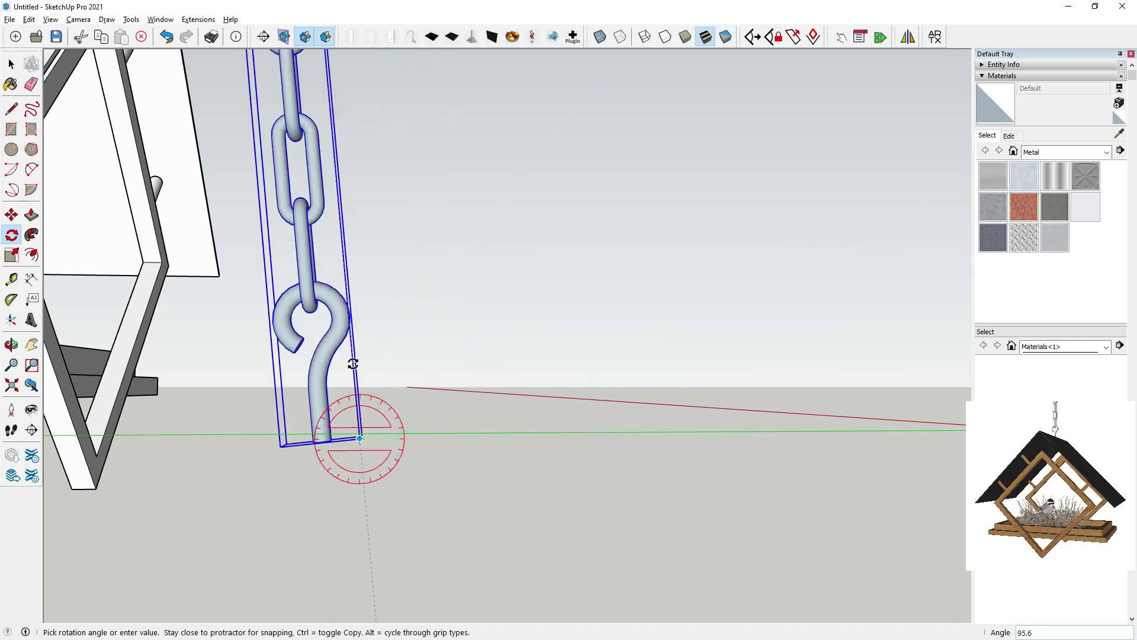
pyautogui.click(353, 363)
pyautogui.press('Return')
# Move the chain-and-hook group by the end of the hook's shank onto the middle of the roof ridge
pyautogui.moveTo(354, 363); pyautogui.dragTo(249, 599, button='middle')
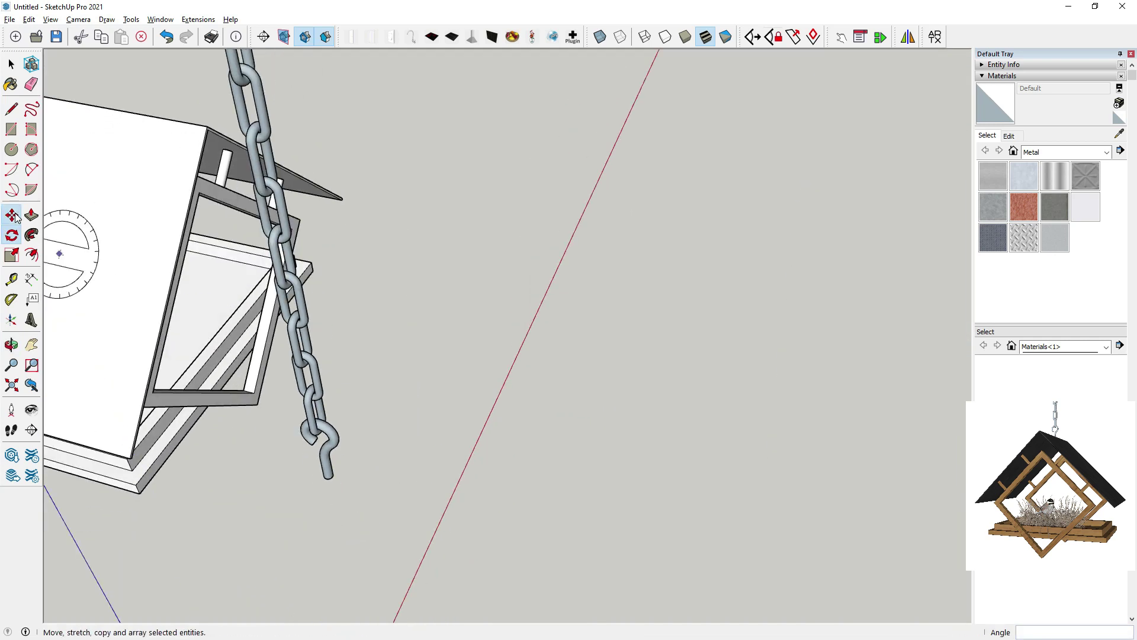
pyautogui.click(16, 218)
pyautogui.scroll(8, 306, 473)
pyautogui.moveTo(336, 415); pyautogui.dragTo(379, 510, button='middle')
pyautogui.click(329, 266)
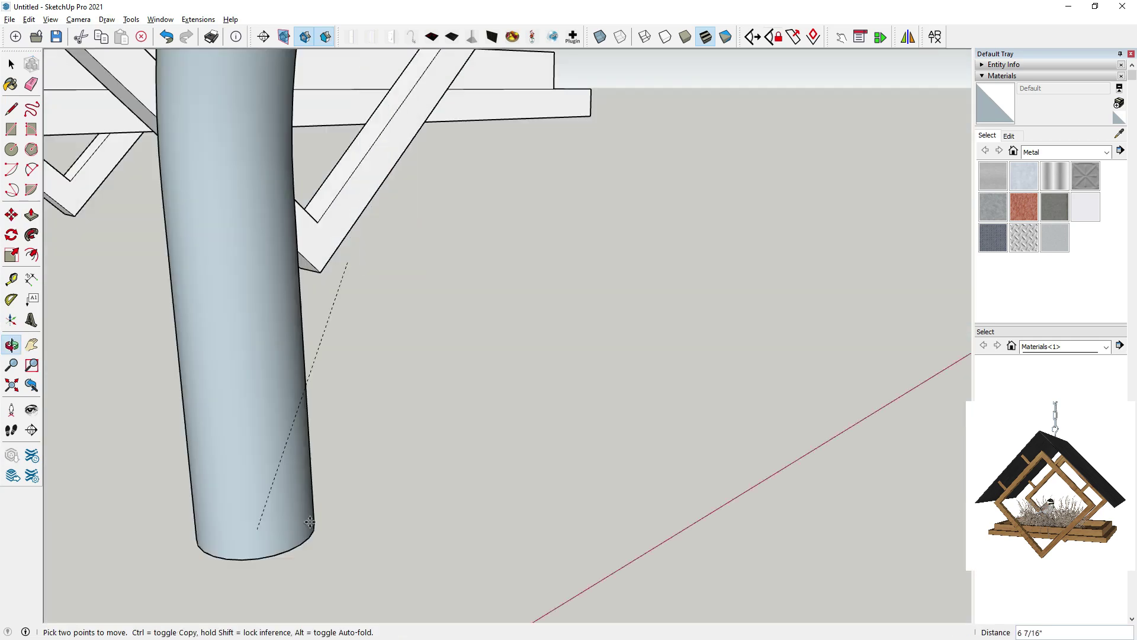
pyautogui.scroll(-4, 670, 528)
pyautogui.scroll(-5, 593, 474)
pyautogui.scroll(4, 470, 140)
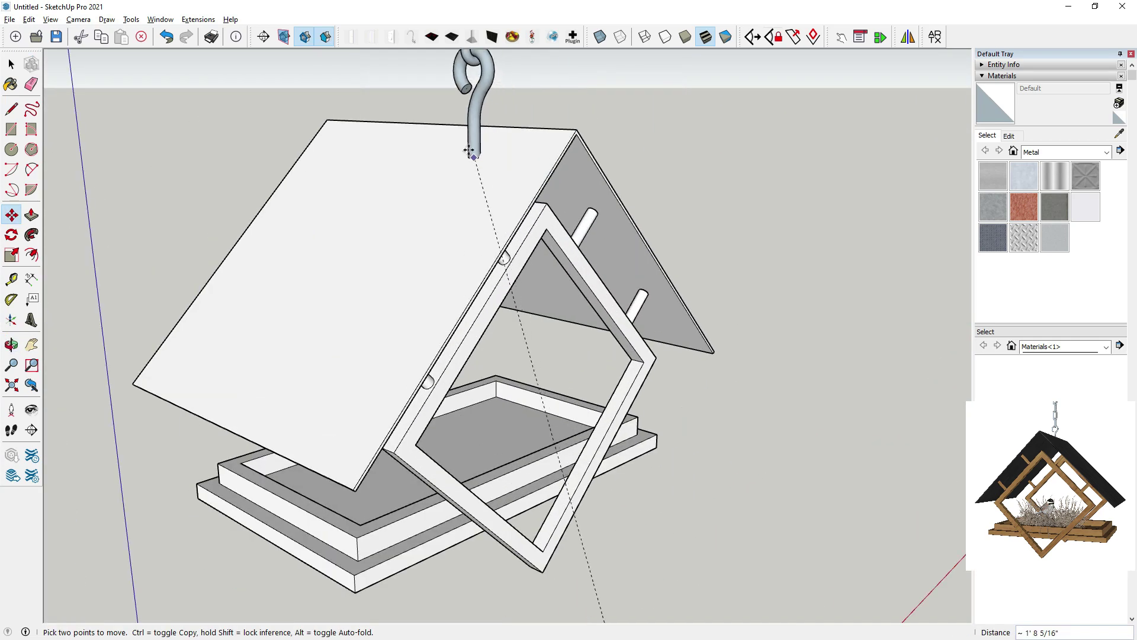
pyautogui.click(431, 123)
# Inspect the hook's seating on the roof ridge and the chain's proportions against the feeder from several sides
pyautogui.scroll(4, 428, 126)
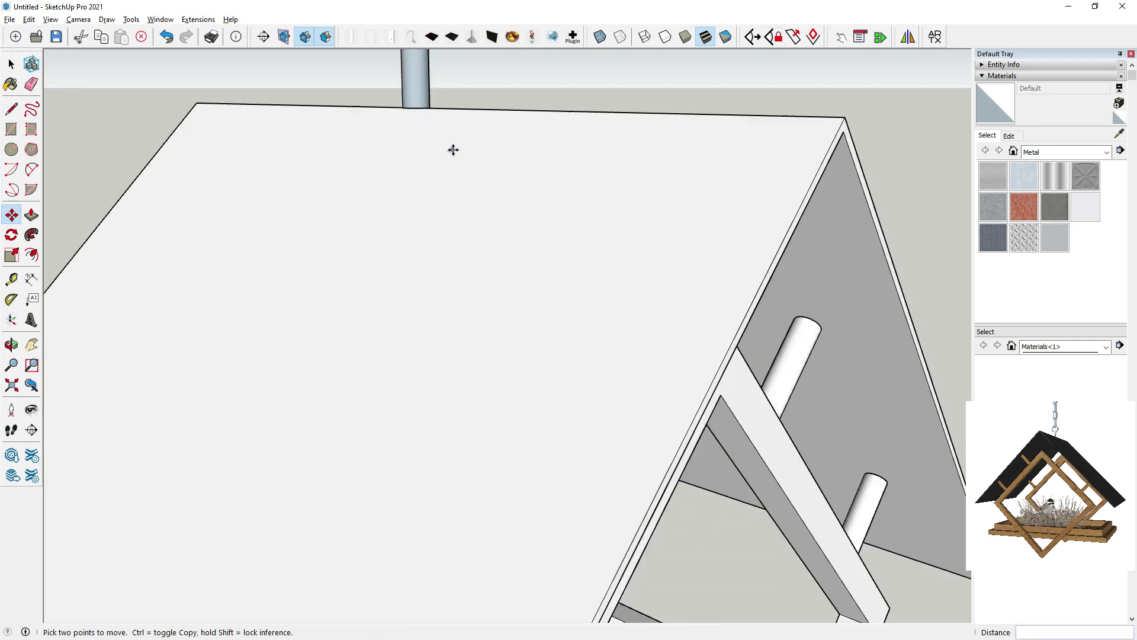
pyautogui.moveTo(452, 150); pyautogui.dragTo(227, 271, button='middle')
pyautogui.scroll(-2, 422, 369)
pyautogui.scroll(-4, 546, 442)
pyautogui.moveTo(753, 504); pyautogui.dragTo(565, 418, button='middle')
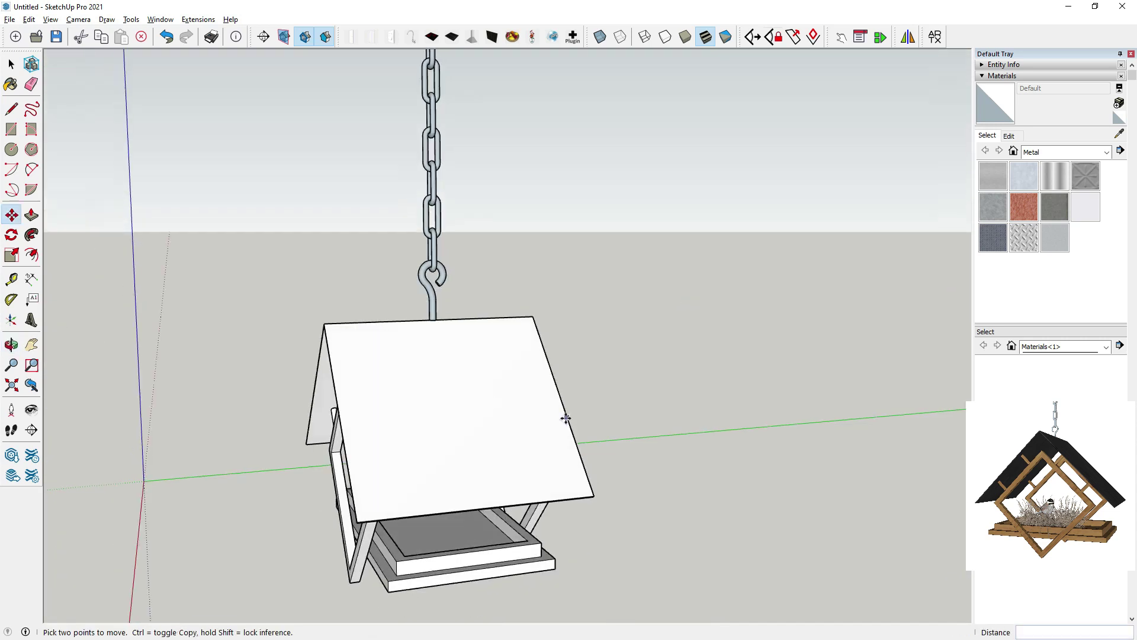
pyautogui.scroll(5, 487, 353)
pyautogui.moveTo(353, 294); pyautogui.dragTo(599, 375, button='middle')
pyautogui.scroll(-3, 493, 398)
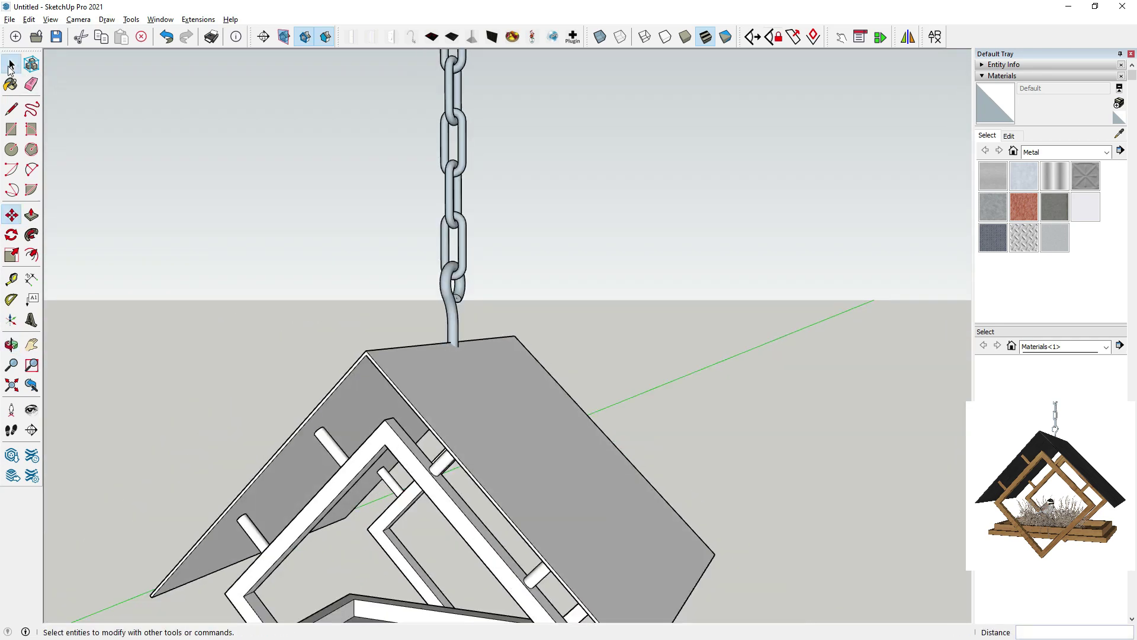
pyautogui.click(12, 65)
pyautogui.click(149, 152)
pyautogui.moveTo(301, 347); pyautogui.dragTo(481, 372, button='middle')
pyautogui.scroll(-6, 504, 374)
pyautogui.scroll(5, 482, 375)
pyautogui.moveTo(524, 439); pyautogui.dragTo(604, 457, button='middle')
pyautogui.scroll(-2, 474, 439)
pyautogui.moveTo(397, 415); pyautogui.dragTo(333, 360, button='middle')
pyautogui.scroll(2, 436, 347)
pyautogui.click(489, 362)
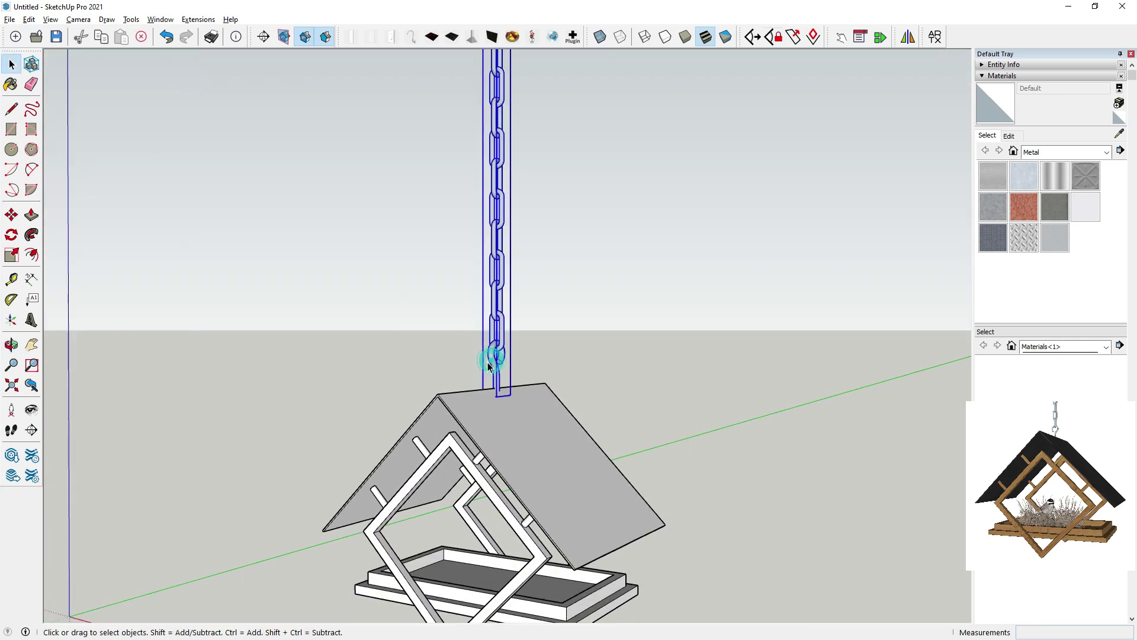
pyautogui.scroll(3, 494, 362)
pyautogui.doubleClick(495, 362)
pyautogui.scroll(-1, 496, 362)
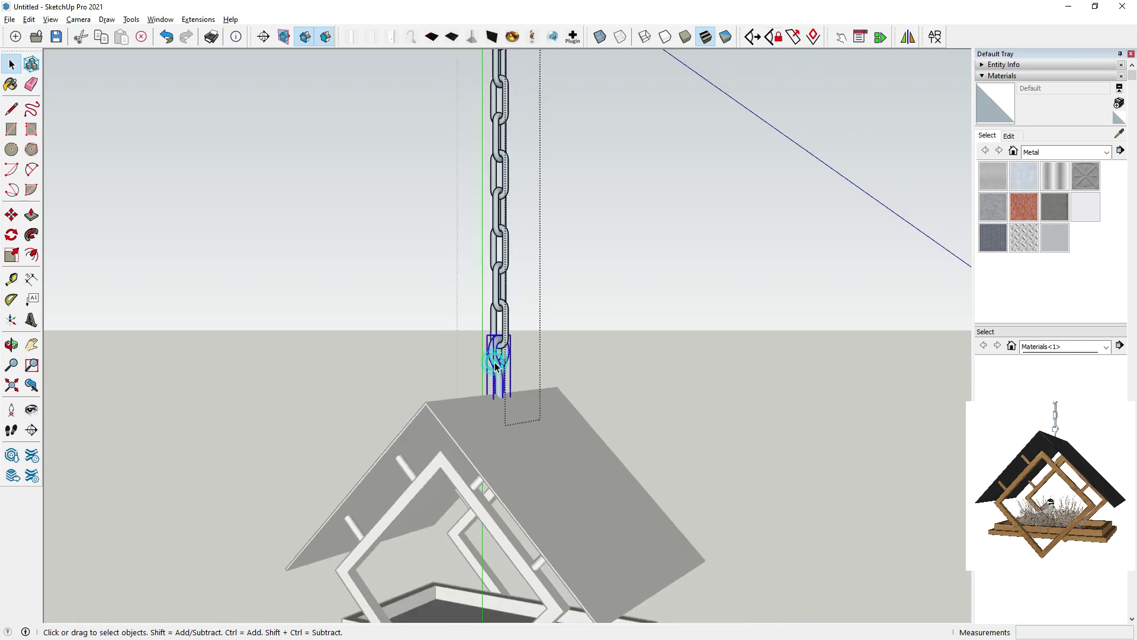
pyautogui.scroll(-3, 543, 328)
pyautogui.click(578, 290)
# Scale the chain-and-hook group down uniformly about its centre to about 0.68
pyautogui.moveTo(476, 285); pyautogui.dragTo(471, 282)
pyautogui.moveTo(466, 291); pyautogui.dragTo(443, 401, button='middle')
pyautogui.click(17, 255)
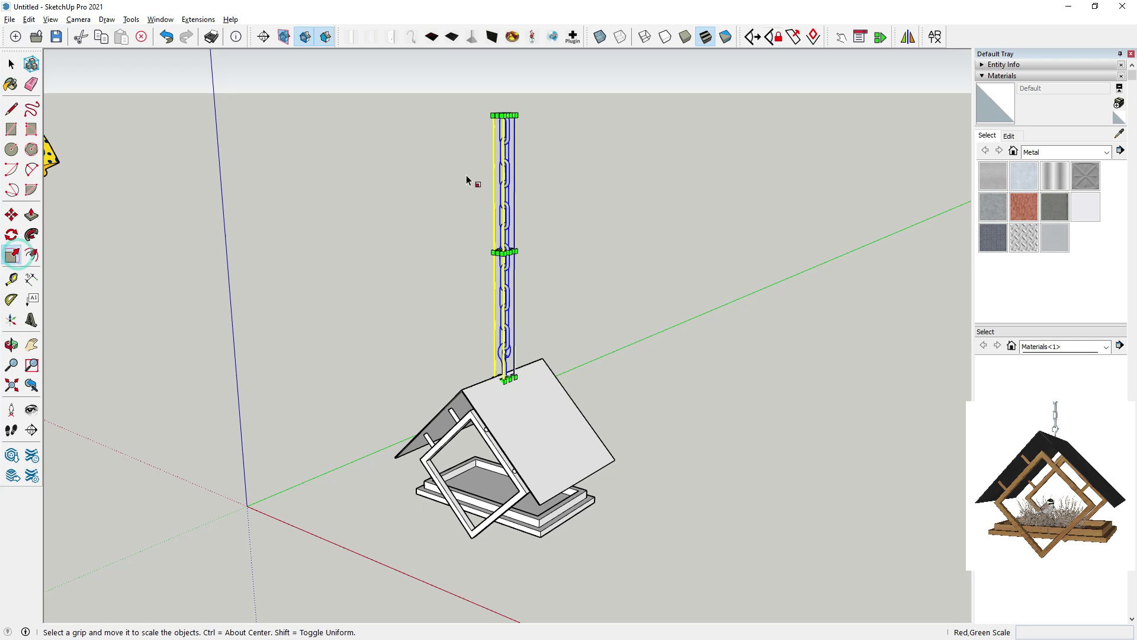
pyautogui.scroll(2, 497, 151)
pyautogui.moveTo(498, 152); pyautogui.dragTo(493, 192, button='middle')
pyautogui.scroll(2, 490, 160)
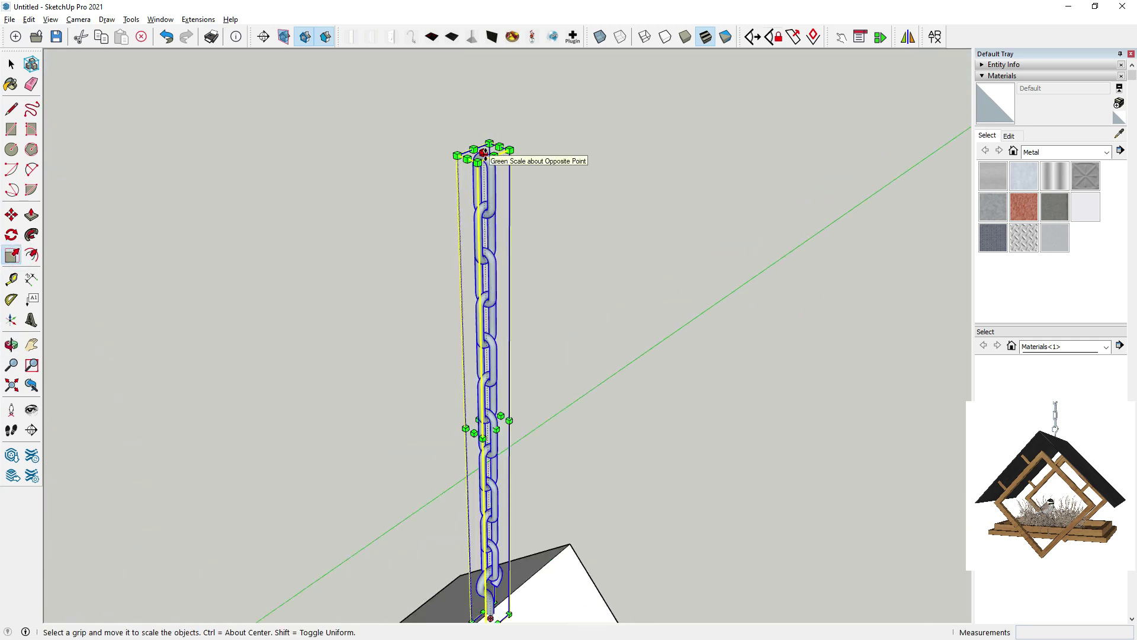
pyautogui.moveTo(484, 153); pyautogui.dragTo(486, 256)
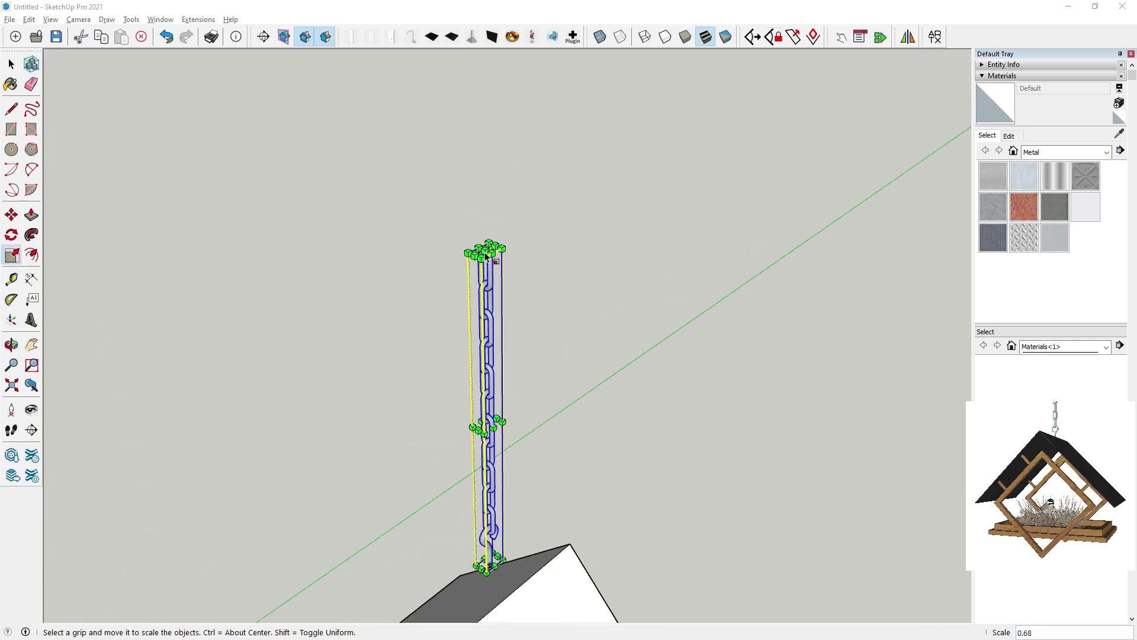
pyautogui.moveTo(383, 326); pyautogui.dragTo(328, 282, button='middle')
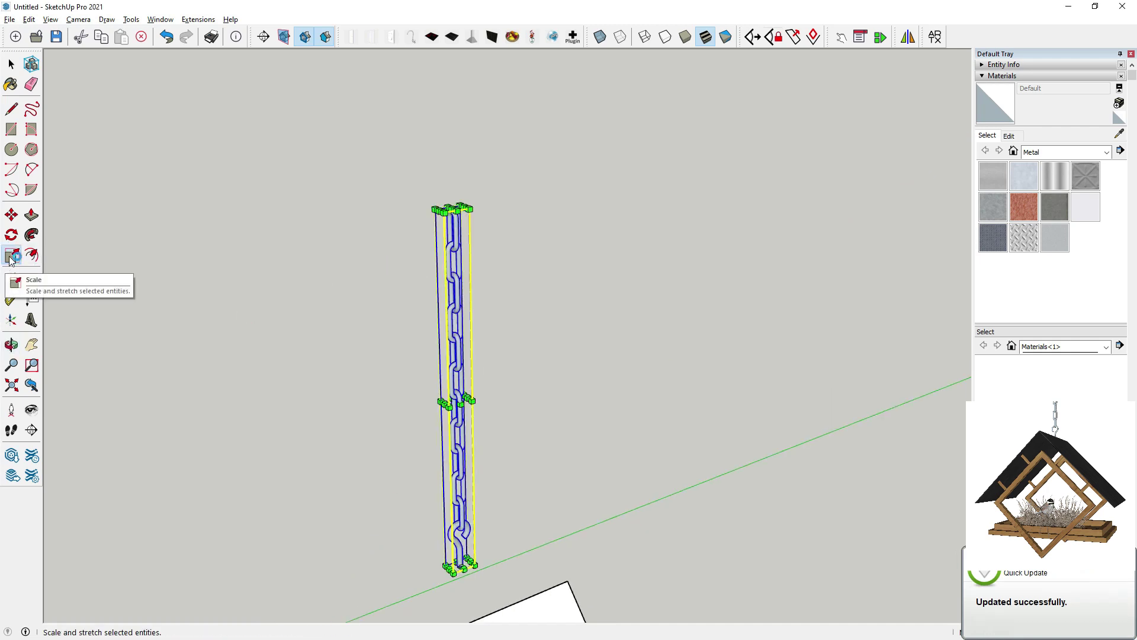
# Move the scaled chain group by the centre of the hook's end face back down onto the roof ridge
pyautogui.scroll(10, 468, 326)
pyautogui.press('m')
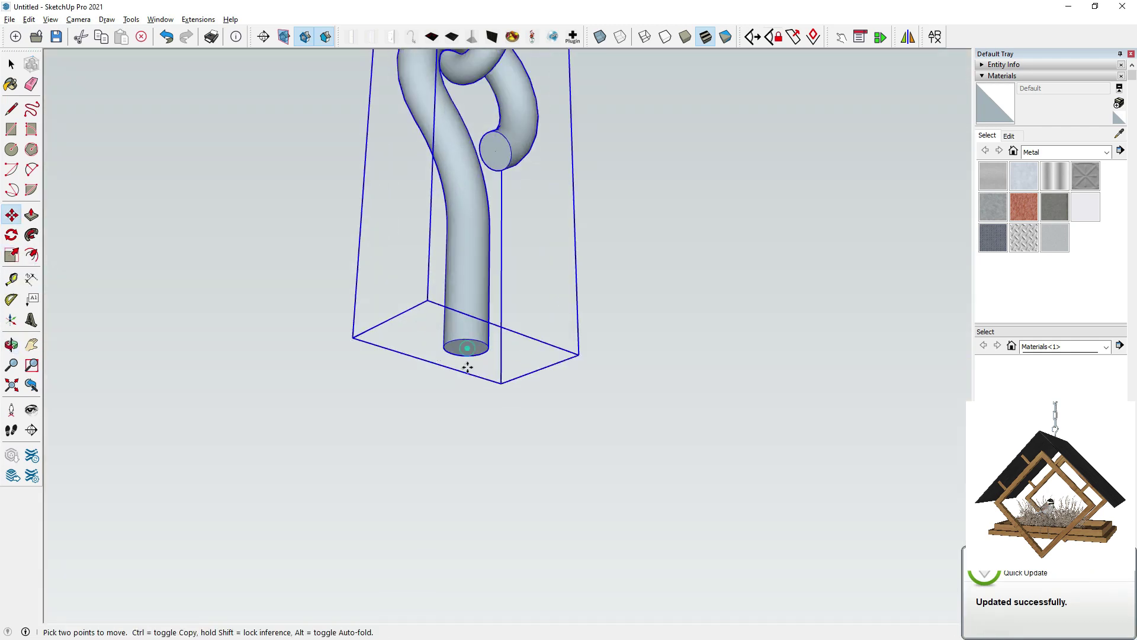
pyautogui.click(468, 367)
pyautogui.scroll(-6, 477, 382)
pyautogui.scroll(4, 482, 438)
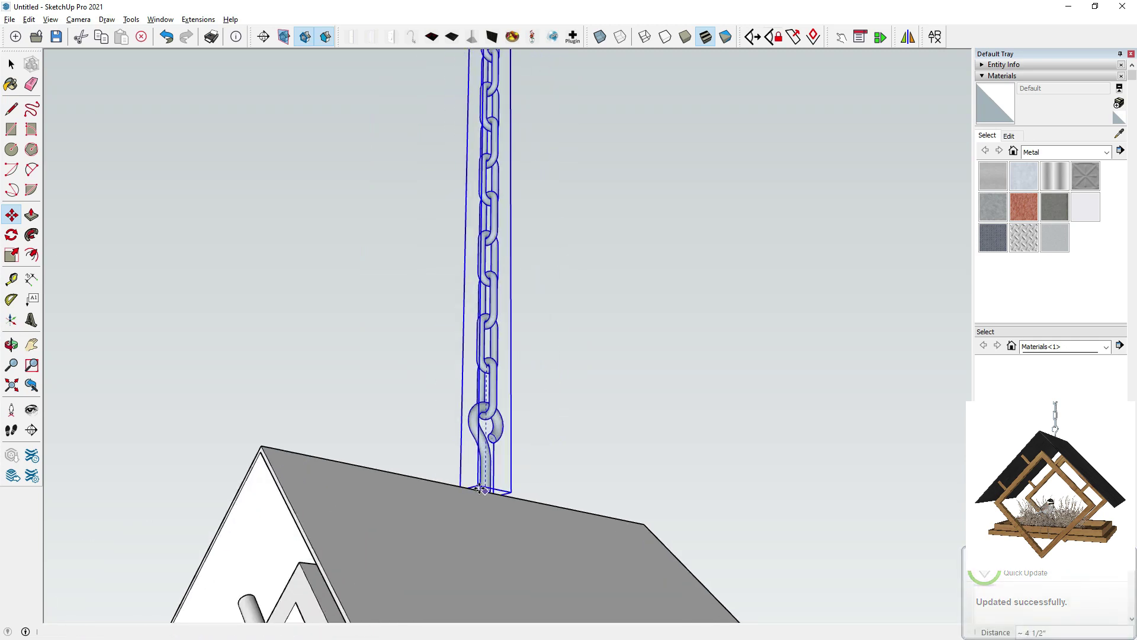
pyautogui.scroll(5, 481, 490)
pyautogui.click(479, 448)
# Clear the selection and examine how the smaller chain and hook sit on the feeder's roof from different angles
pyautogui.scroll(-2, 481, 456)
pyautogui.moveTo(574, 438); pyautogui.dragTo(673, 632, button='middle')
pyautogui.scroll(-4, 494, 423)
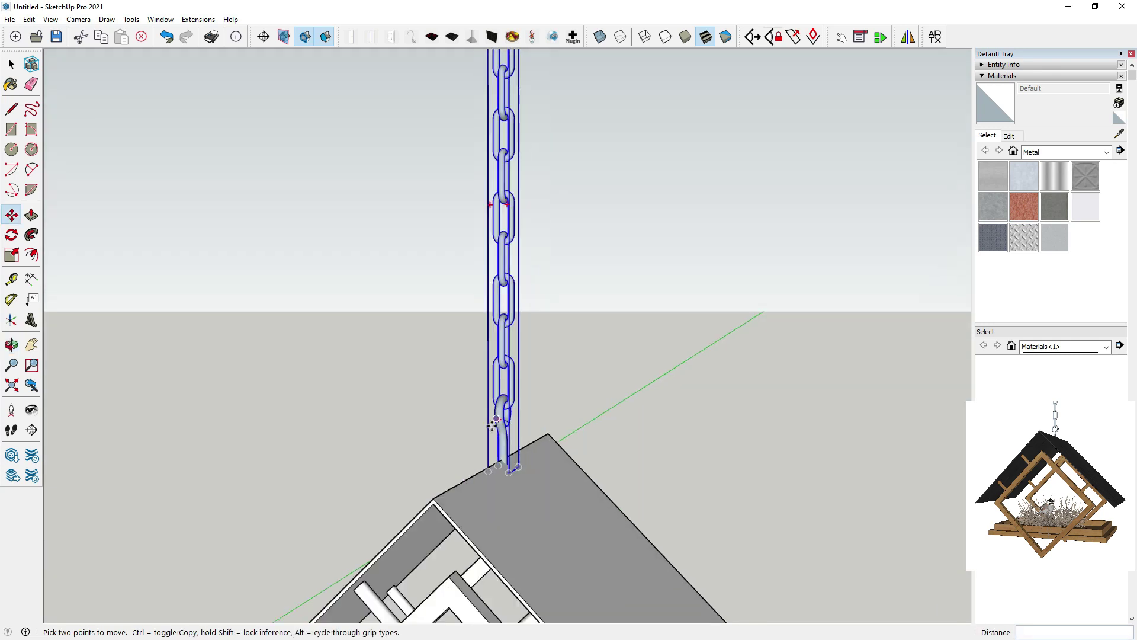
pyautogui.scroll(-3, 492, 425)
pyautogui.moveTo(514, 419); pyautogui.dragTo(545, 430, button='middle')
pyautogui.click(11, 64)
pyautogui.click(138, 140)
pyautogui.scroll(-2, 426, 305)
pyautogui.moveTo(467, 325); pyautogui.dragTo(251, 421, button='middle')
pyautogui.scroll(5, 481, 409)
pyautogui.moveTo(445, 408); pyautogui.dragTo(355, 441, button='middle')
pyautogui.scroll(-3, 417, 356)
pyautogui.moveTo(517, 379); pyautogui.dragTo(640, 255, button='middle')
pyautogui.scroll(-1, 462, 356)
# Open the roof for editing, select all its geometry and paint it with Metal Aluminum Anodized
pyautogui.scroll(2, 475, 393)
pyautogui.moveTo(445, 431); pyautogui.dragTo(509, 404, button='middle')
pyautogui.click(508, 404)
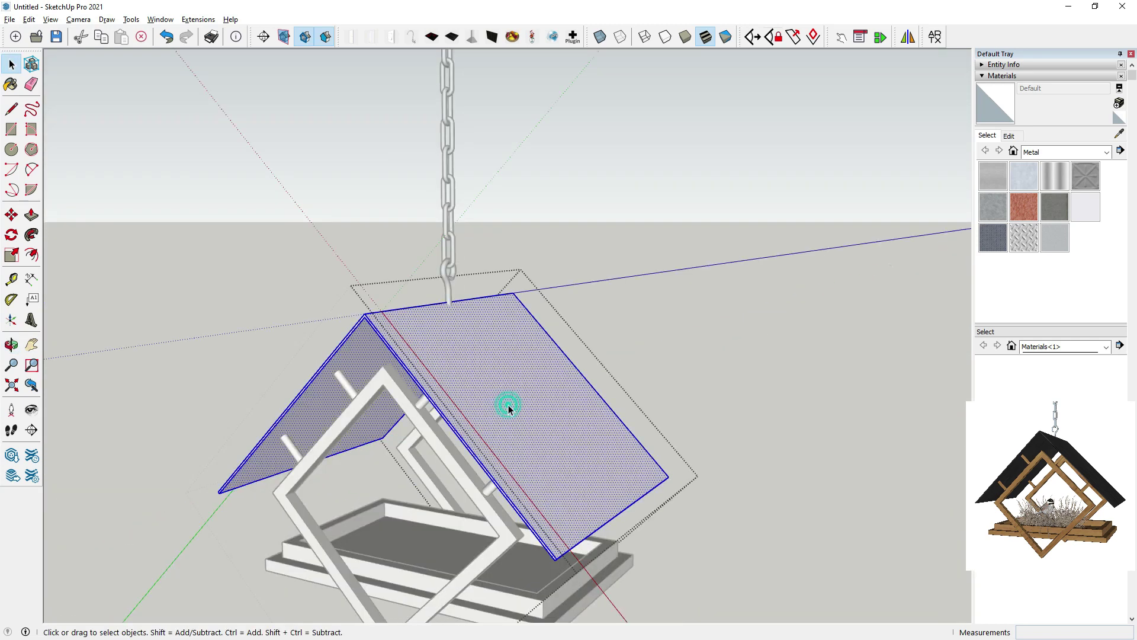
pyautogui.click(1023, 166)
pyautogui.click(512, 347)
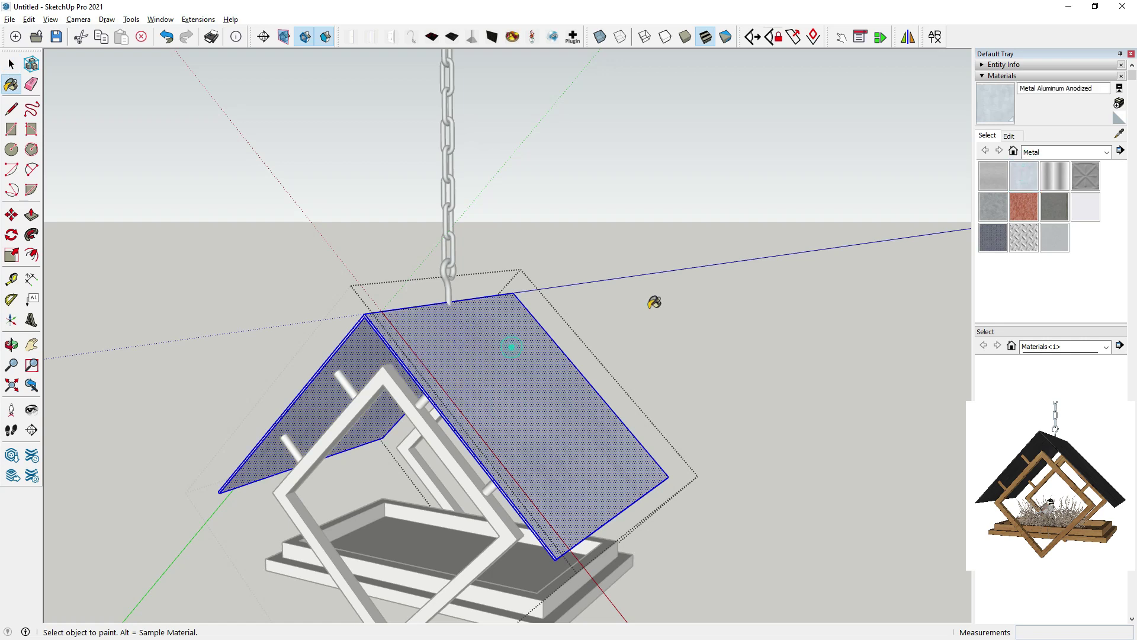
# Darken the roof's metal material to an HLS lightness of 32 and close the roof group
pyautogui.click(1009, 136)
pyautogui.click(1037, 213)
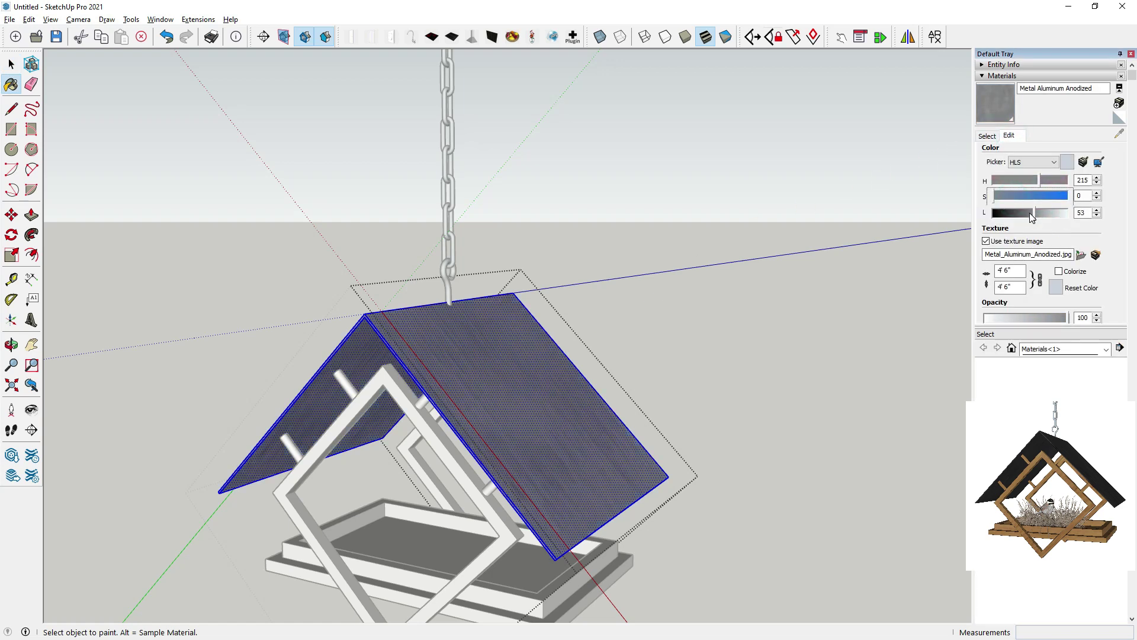
pyautogui.click(1029, 215)
pyautogui.moveTo(492, 428); pyautogui.dragTo(428, 478, button='middle')
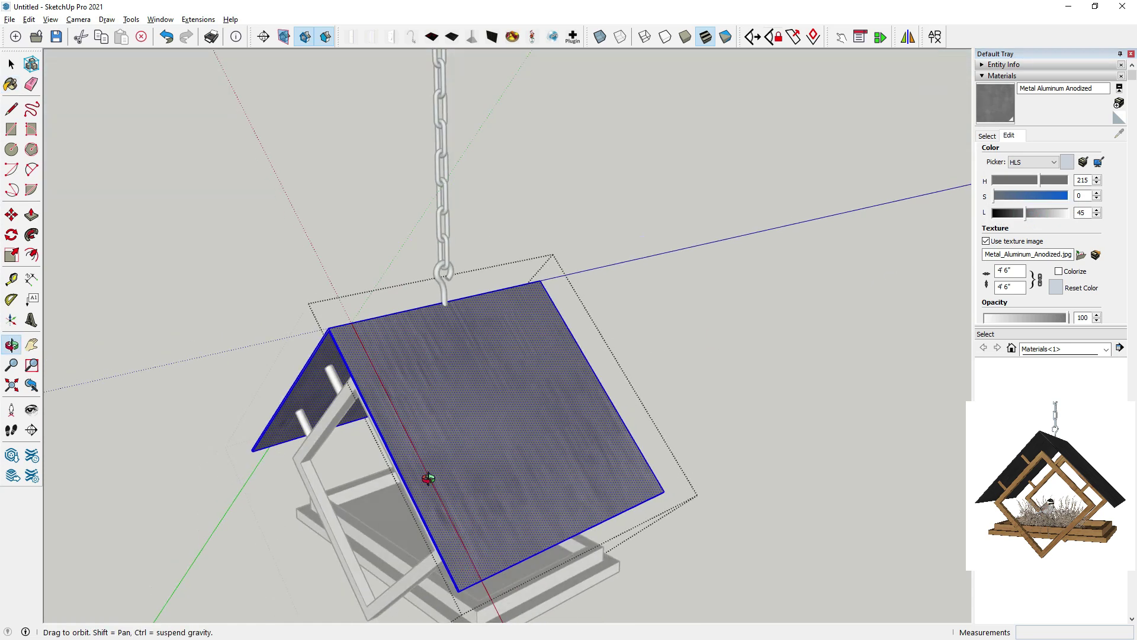
pyautogui.moveTo(1026, 215); pyautogui.dragTo(1017, 213)
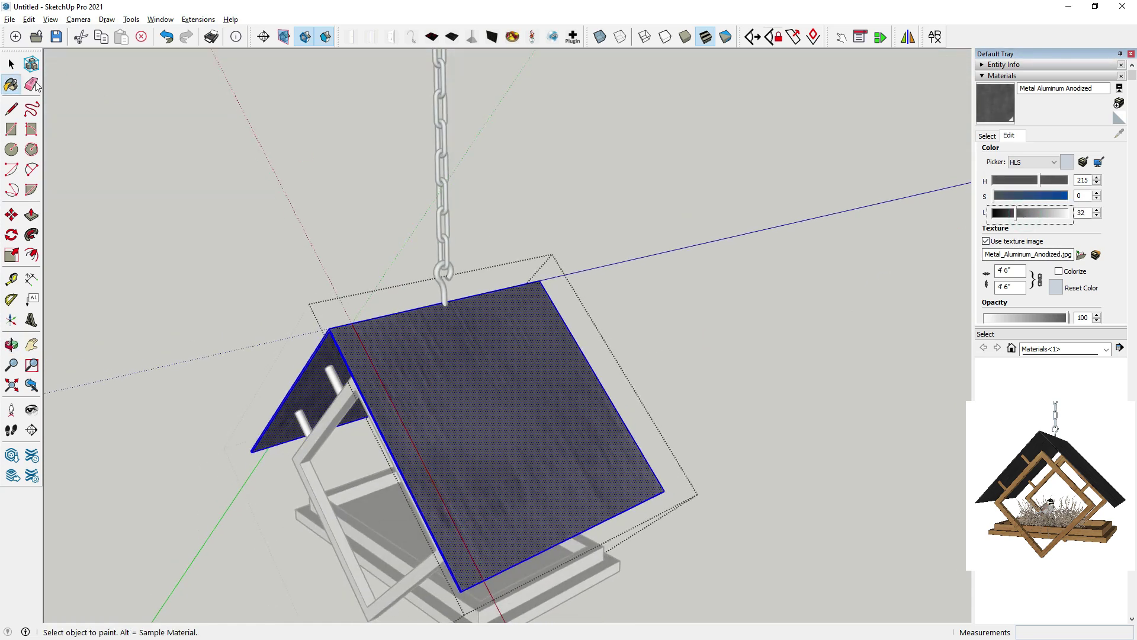
pyautogui.click(11, 64)
pyautogui.click(290, 172)
# Open the front diamond frame's nested group for editing and select all its geometry, including the pegs
pyautogui.scroll(-1, 393, 389)
pyautogui.moveTo(394, 389); pyautogui.dragTo(436, 338, button='middle')
pyautogui.scroll(3, 426, 468)
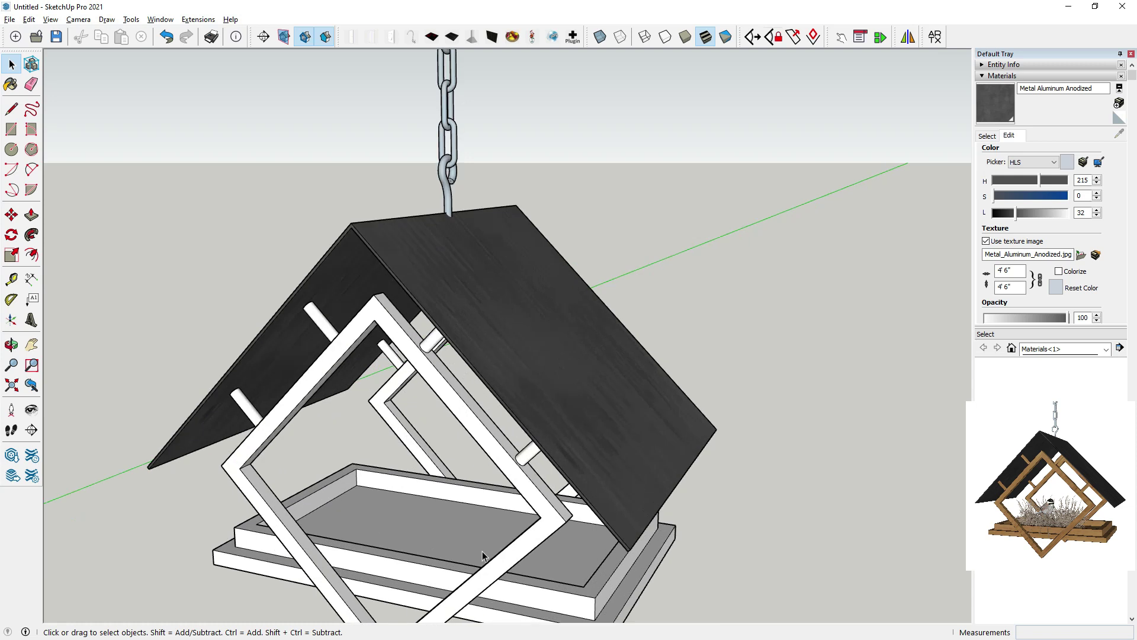
pyautogui.doubleClick(501, 569)
pyautogui.click(502, 570)
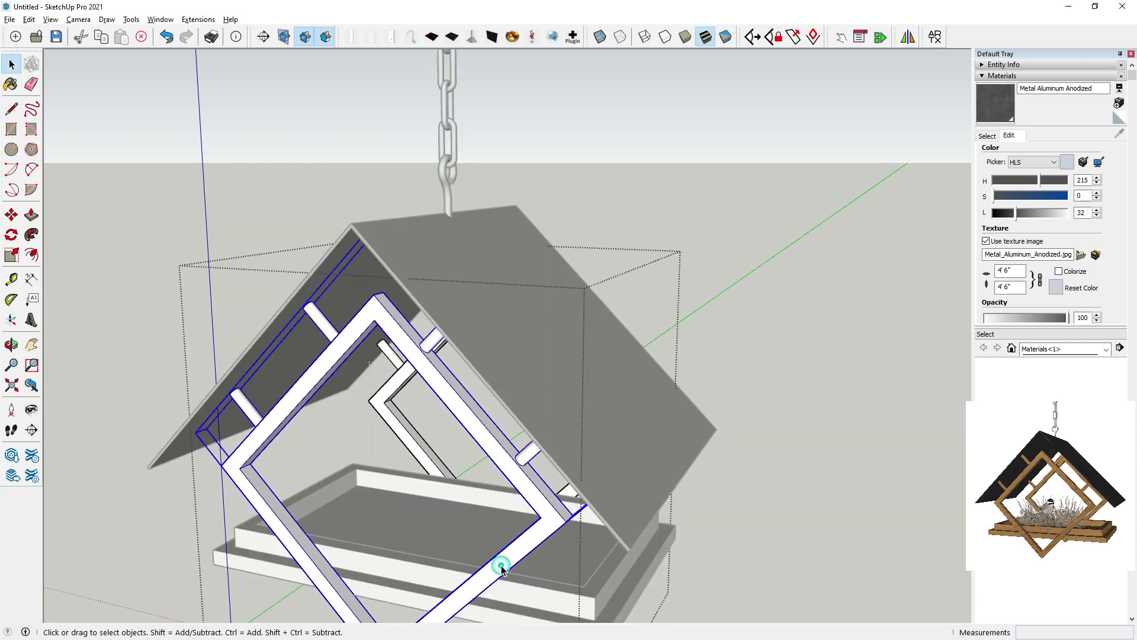
pyautogui.doubleClick(501, 569)
pyautogui.tripleClick(502, 569)
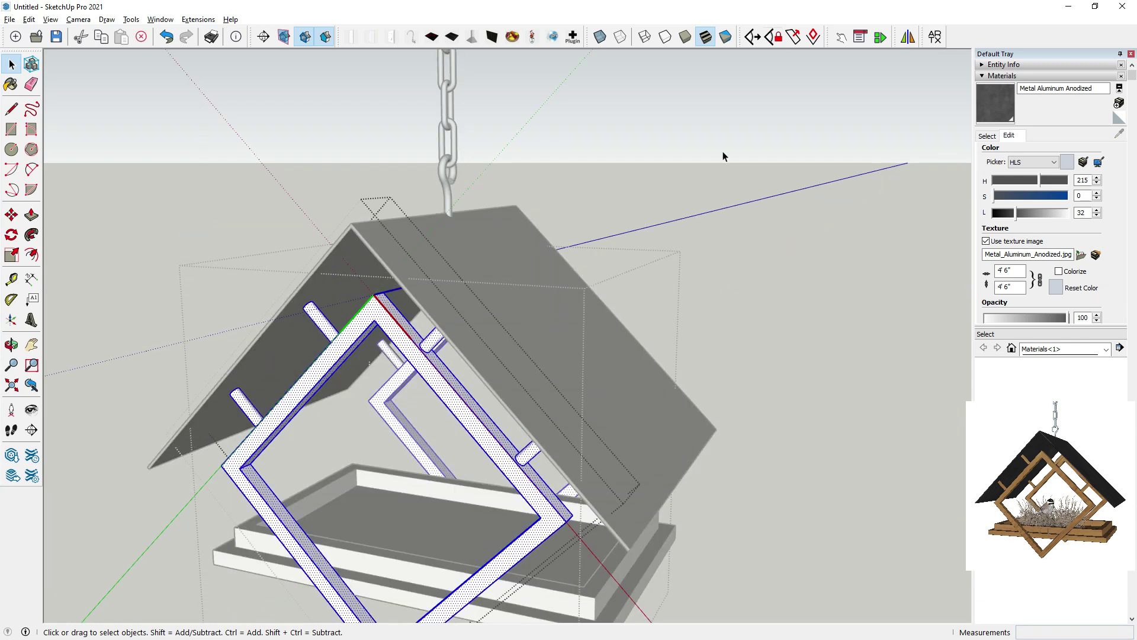
# Import the Oak texture from the Architextures library as a material
pyautogui.click(935, 38)
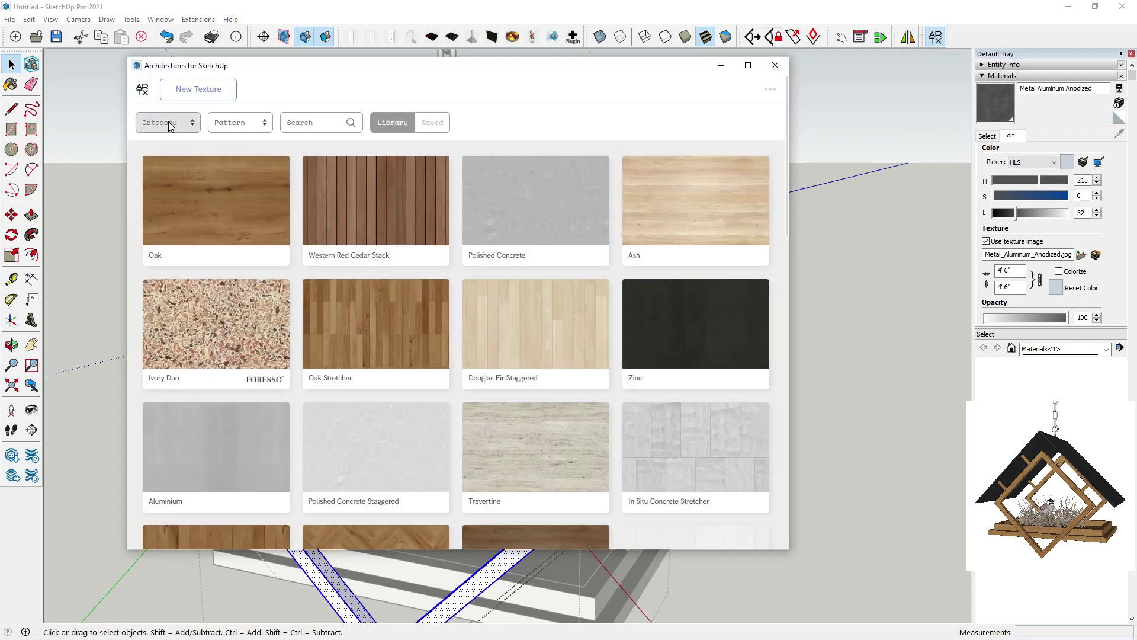
pyautogui.click(199, 207)
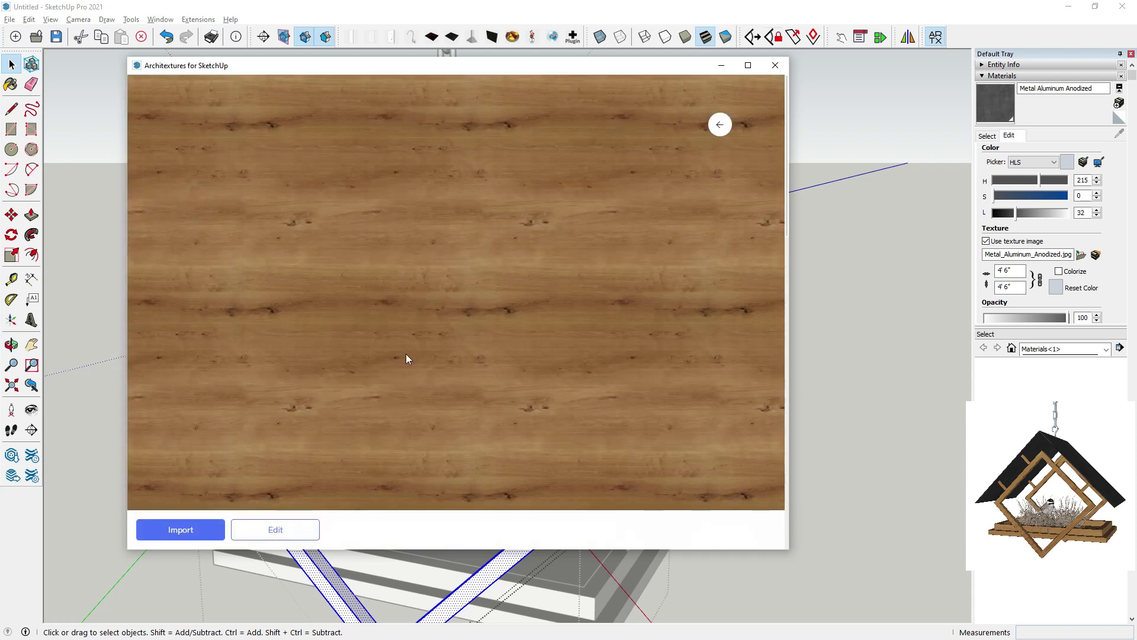
pyautogui.click(169, 537)
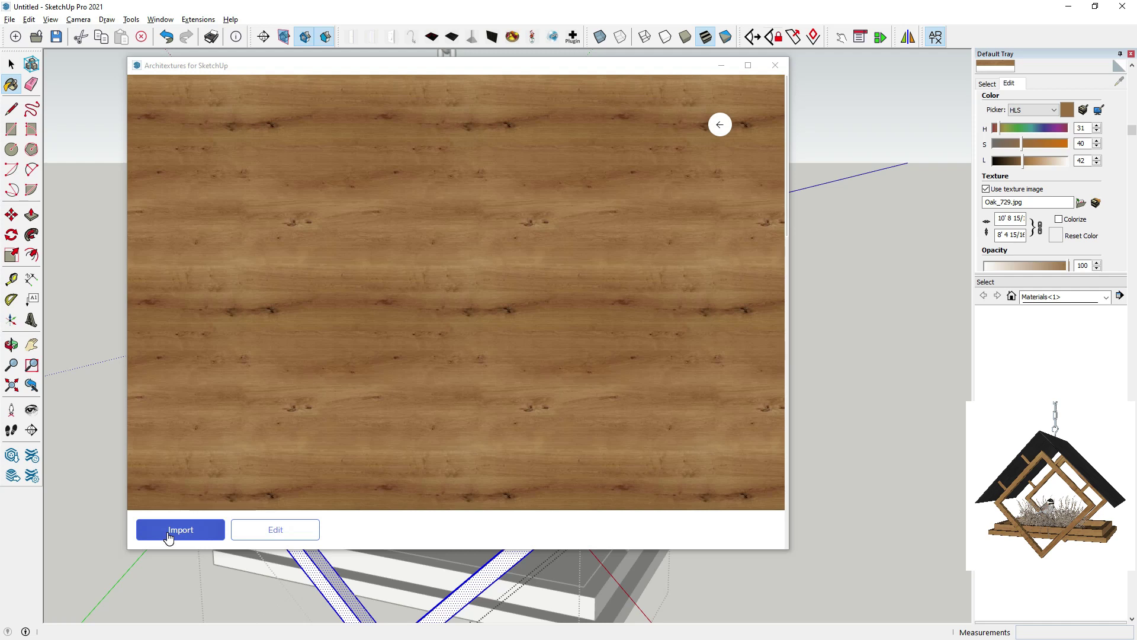
pyautogui.click(197, 529)
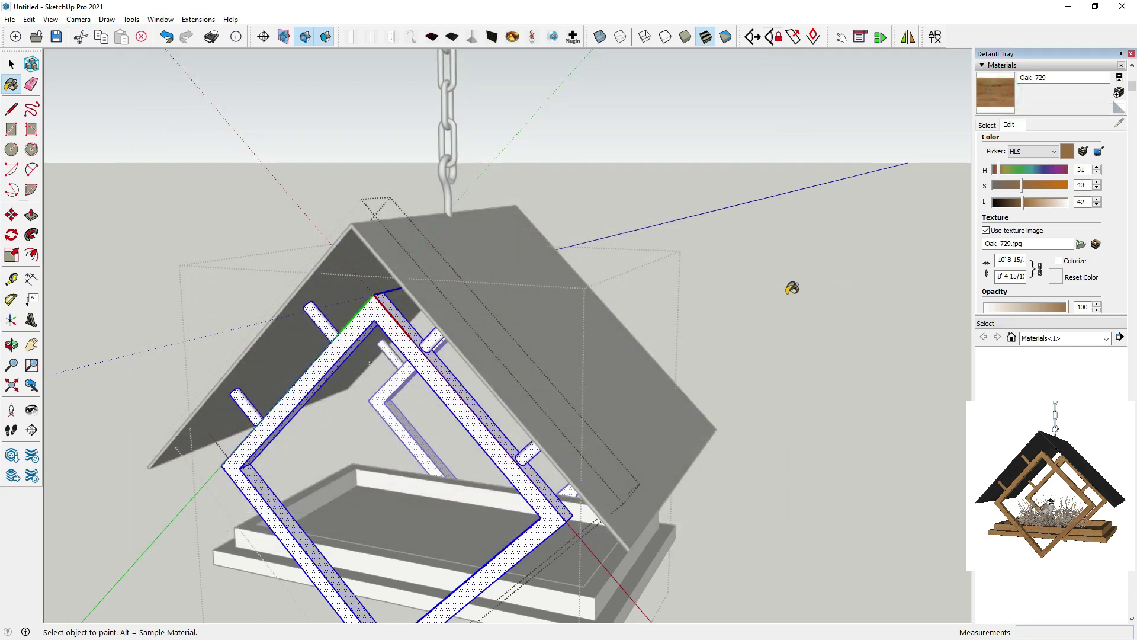
# Paint the selected diamond frame and pegs with the Oak_729 material and close the frame groups
pyautogui.click(400, 320)
pyautogui.scroll(-1, 400, 320)
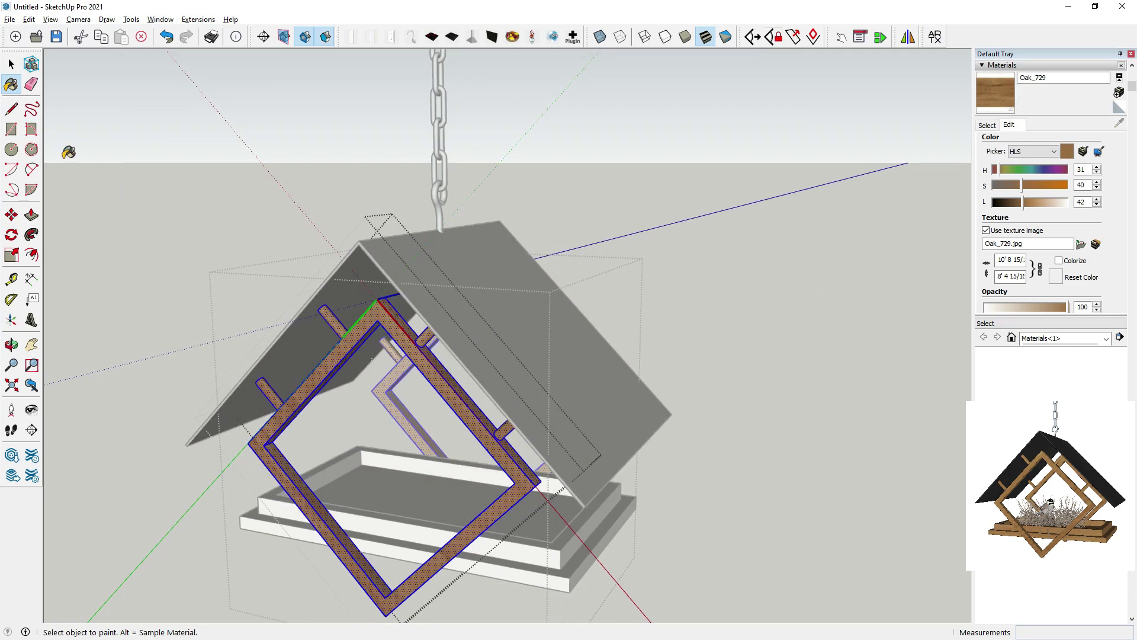
pyautogui.click(16, 67)
pyautogui.press('Escape')
pyautogui.scroll(1, 526, 454)
pyautogui.moveTo(526, 453); pyautogui.dragTo(526, 452, button='middle')
pyautogui.press('Escape')
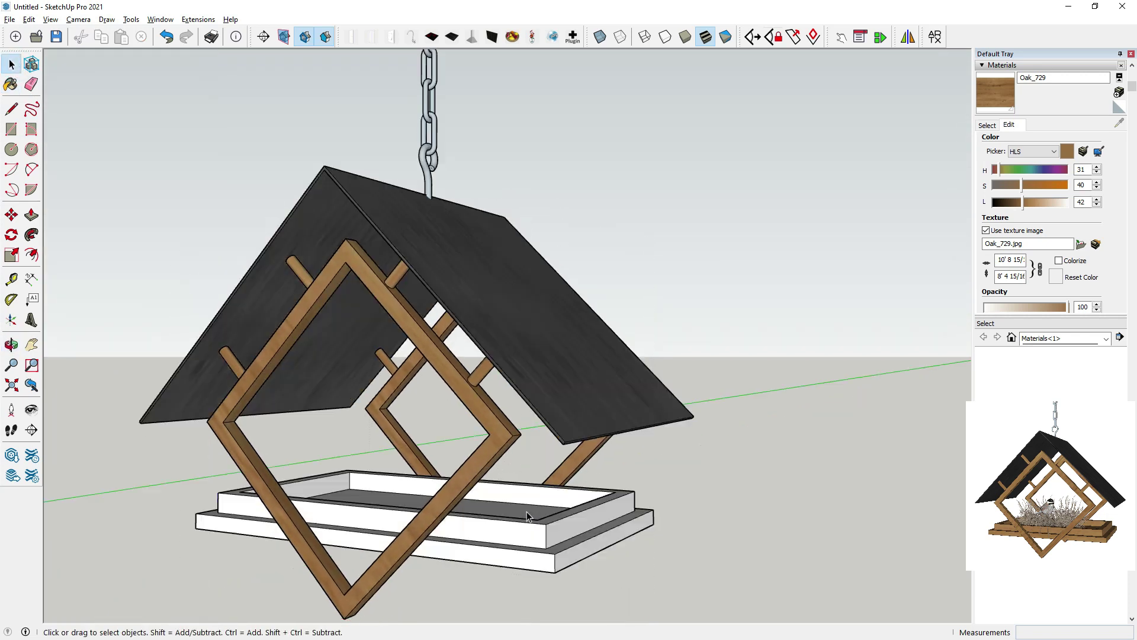
# Open the tray group, select all its geometry, paint it with Oak_729 and return to selecting
pyautogui.doubleClick(528, 529)
pyautogui.tripleClick(529, 534)
pyautogui.click(1000, 91)
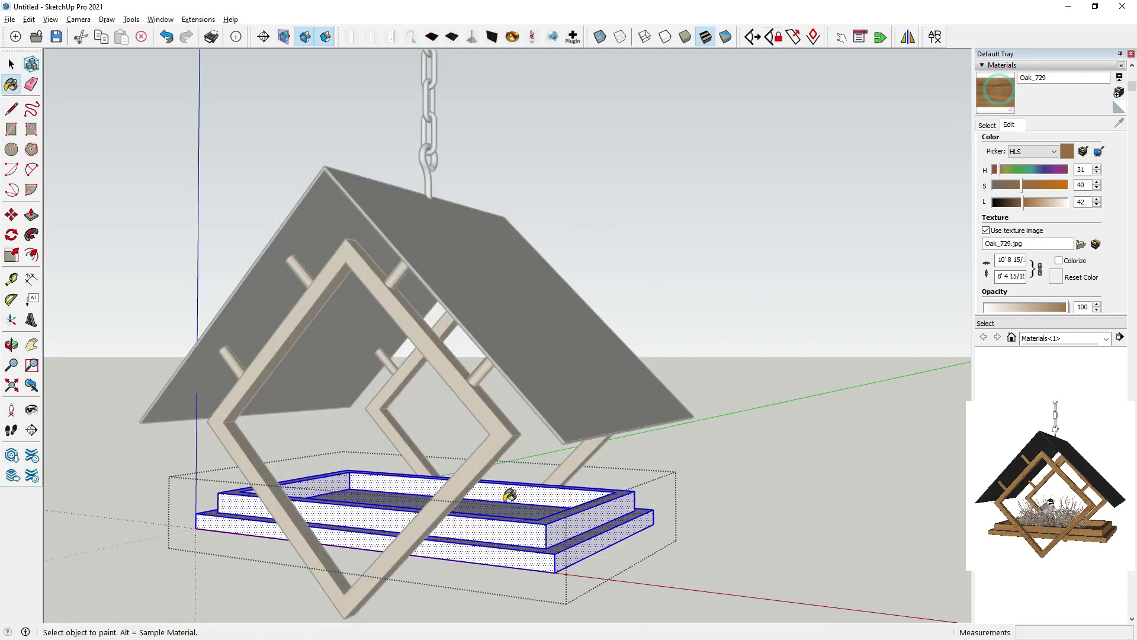
pyautogui.click(509, 538)
pyautogui.click(12, 64)
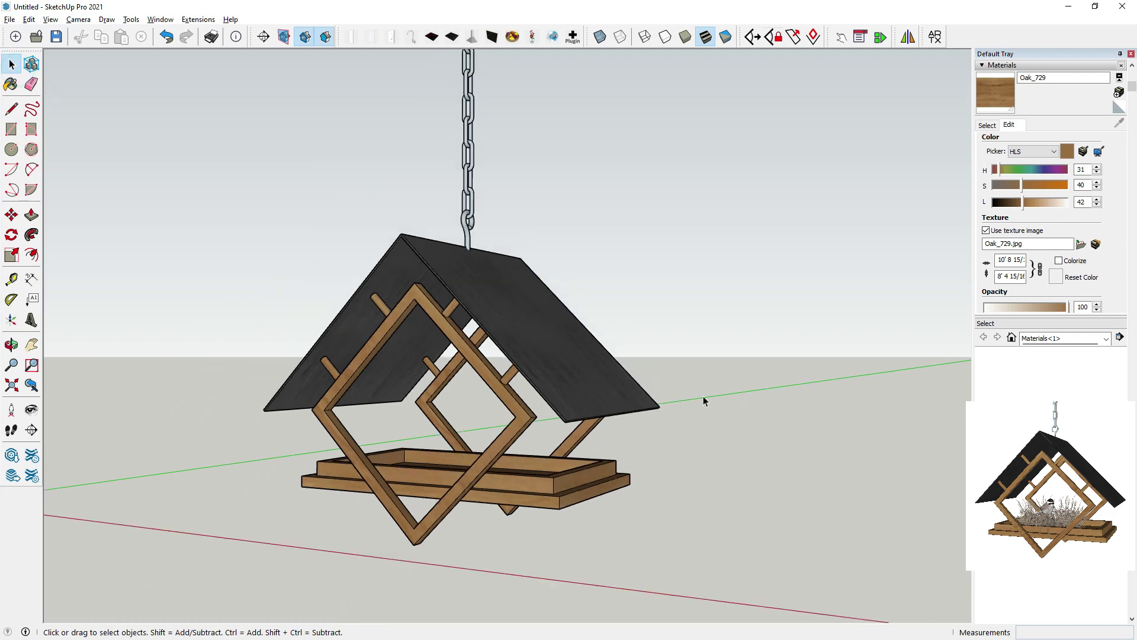
# Examine the oak frames and tray, the dark roof and the chain from several angles and distances
pyautogui.moveTo(703, 396); pyautogui.dragTo(640, 526, button='middle')
pyautogui.scroll(-5, 548, 468)
pyautogui.moveTo(516, 474); pyautogui.dragTo(502, 412, button='middle')
pyautogui.scroll(4, 563, 449)
pyautogui.moveTo(508, 480); pyautogui.dragTo(445, 505, button='middle')
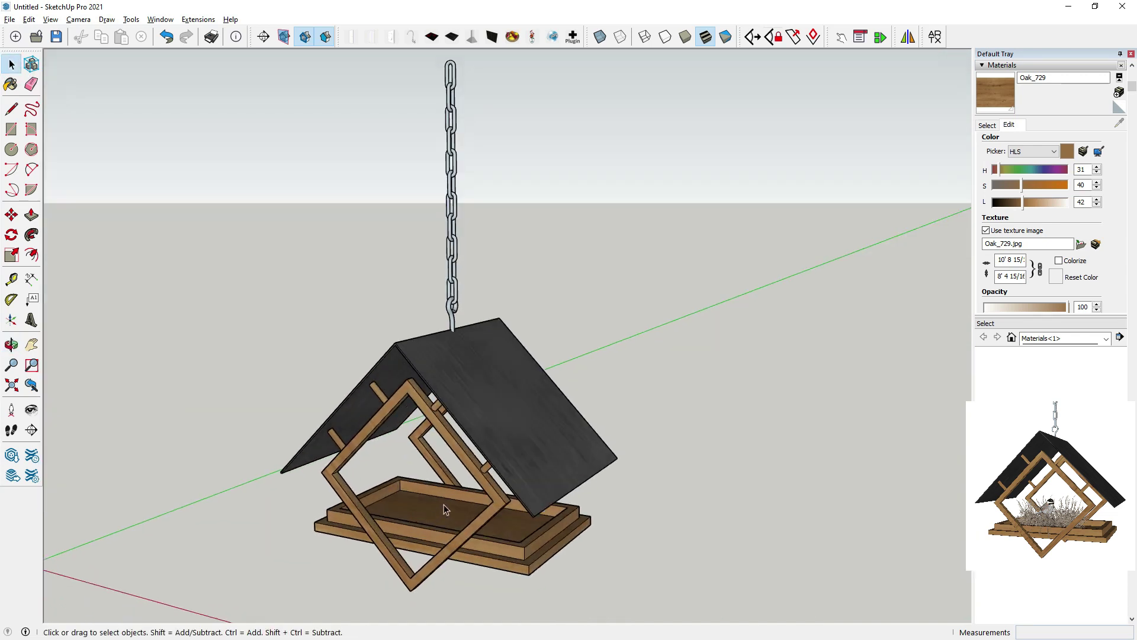
pyautogui.click(480, 508)
pyautogui.scroll(-2, 498, 521)
pyautogui.moveTo(529, 530); pyautogui.dragTo(564, 531, button='middle')
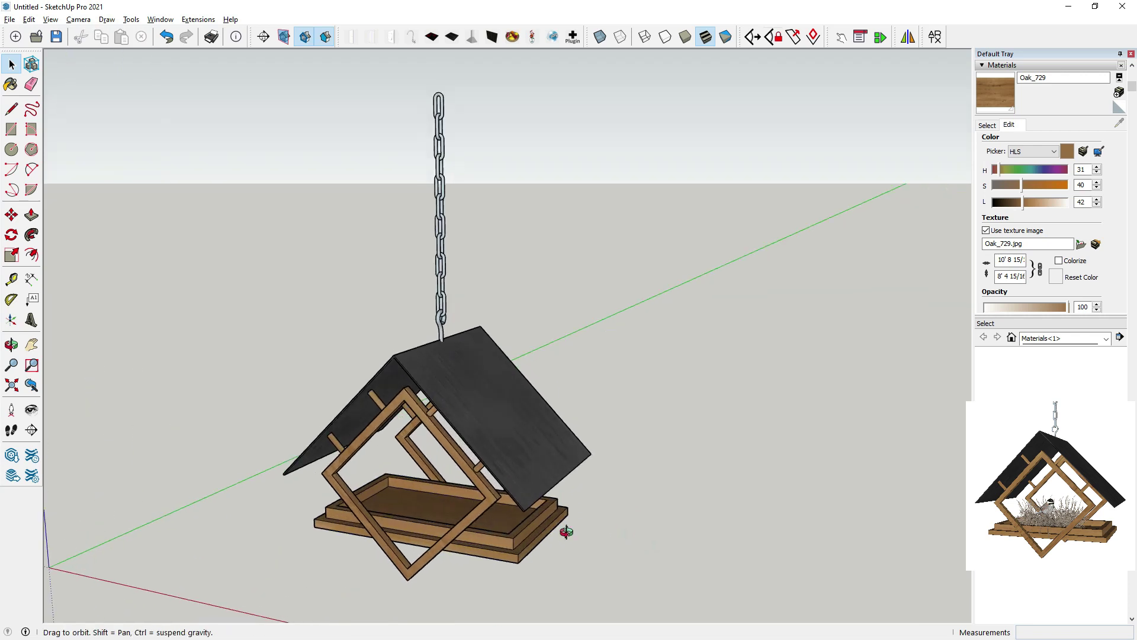
pyautogui.scroll(6, 447, 504)
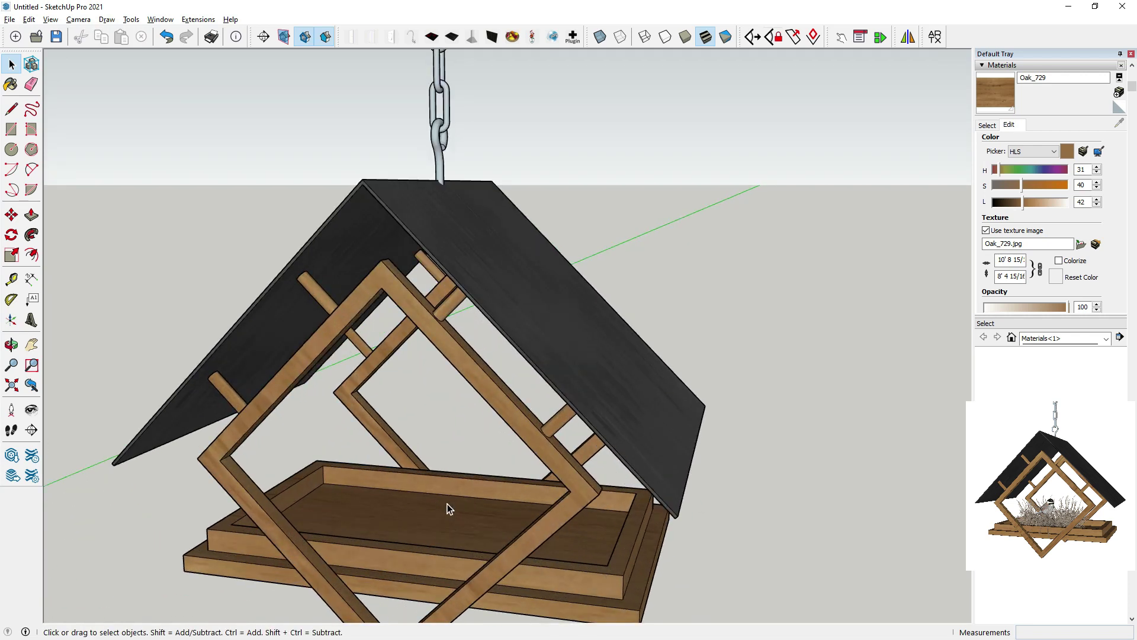
pyautogui.scroll(-3, 446, 504)
pyautogui.scroll(2, 446, 504)
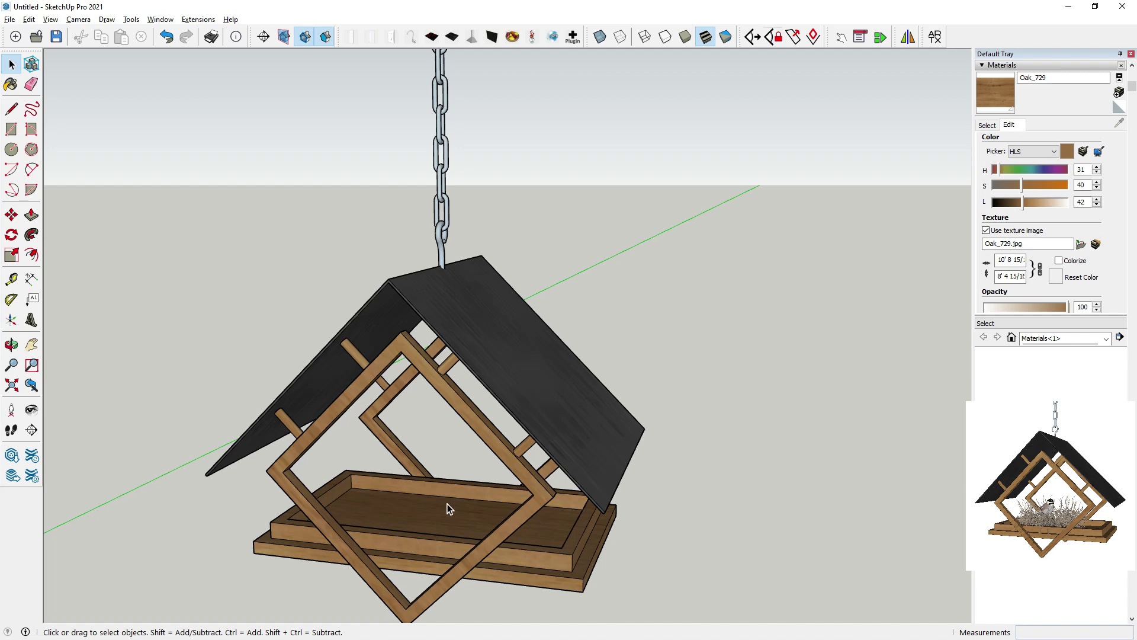
pyautogui.moveTo(449, 508); pyautogui.dragTo(406, 510, button='middle')
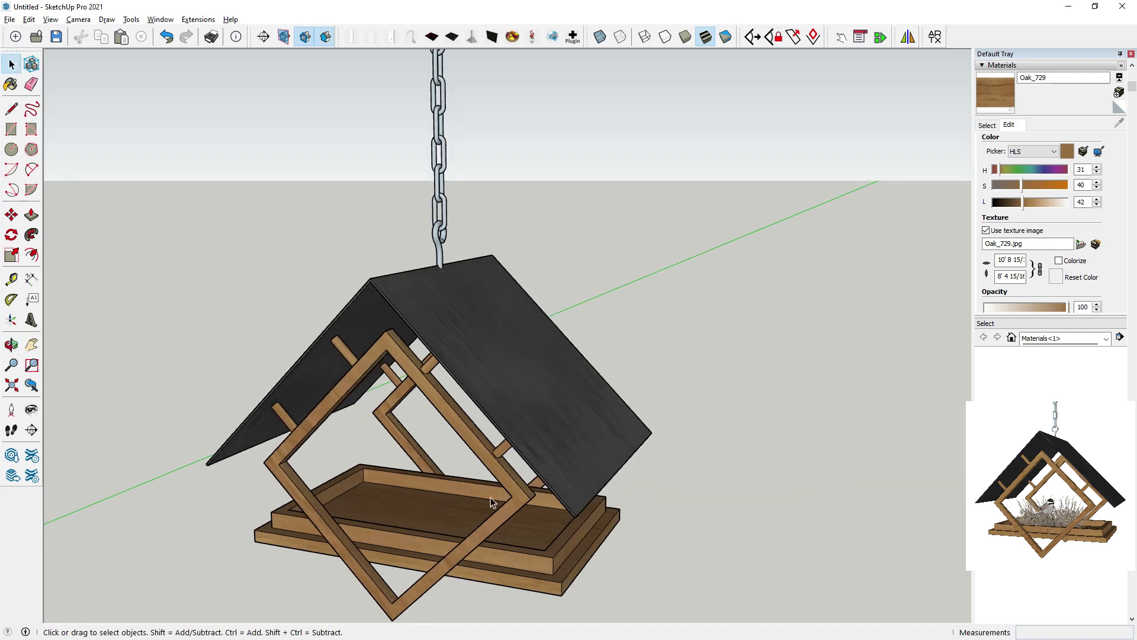
pyautogui.moveTo(491, 497); pyautogui.dragTo(483, 468, button='middle')
pyautogui.scroll(-3, 483, 453)
pyautogui.scroll(3, 472, 525)
pyautogui.moveTo(471, 525); pyautogui.dragTo(474, 501, button='middle')
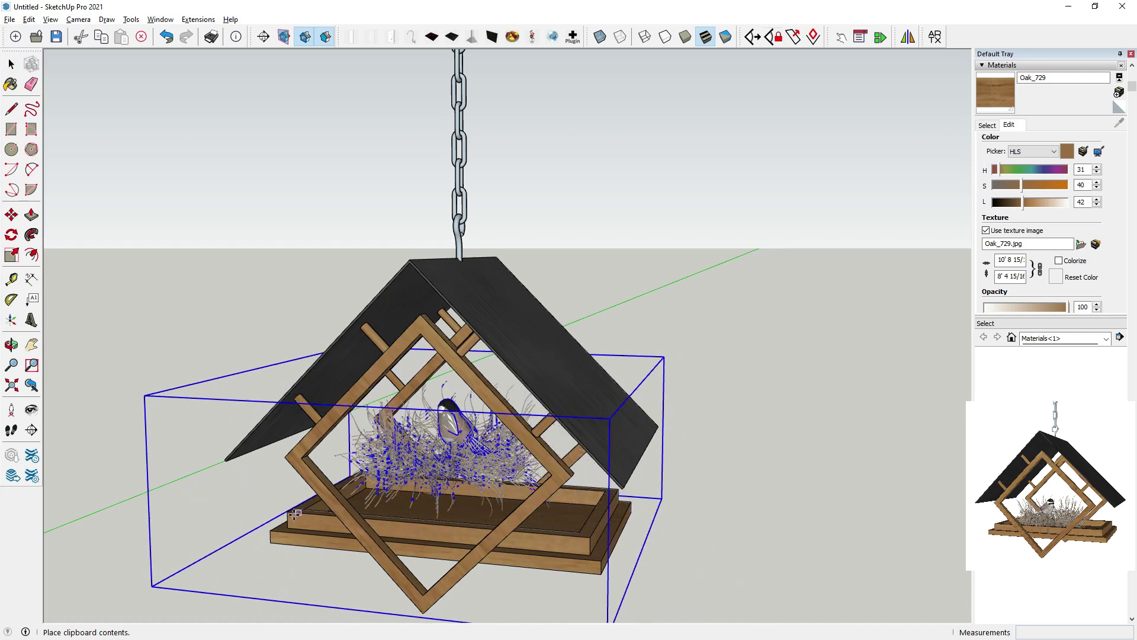
# Place the copied bird and nest group inside the feeder and lower it about 3/8" onto the tray floor
pyautogui.moveTo(550, 561); pyautogui.dragTo(470, 524, button='middle')
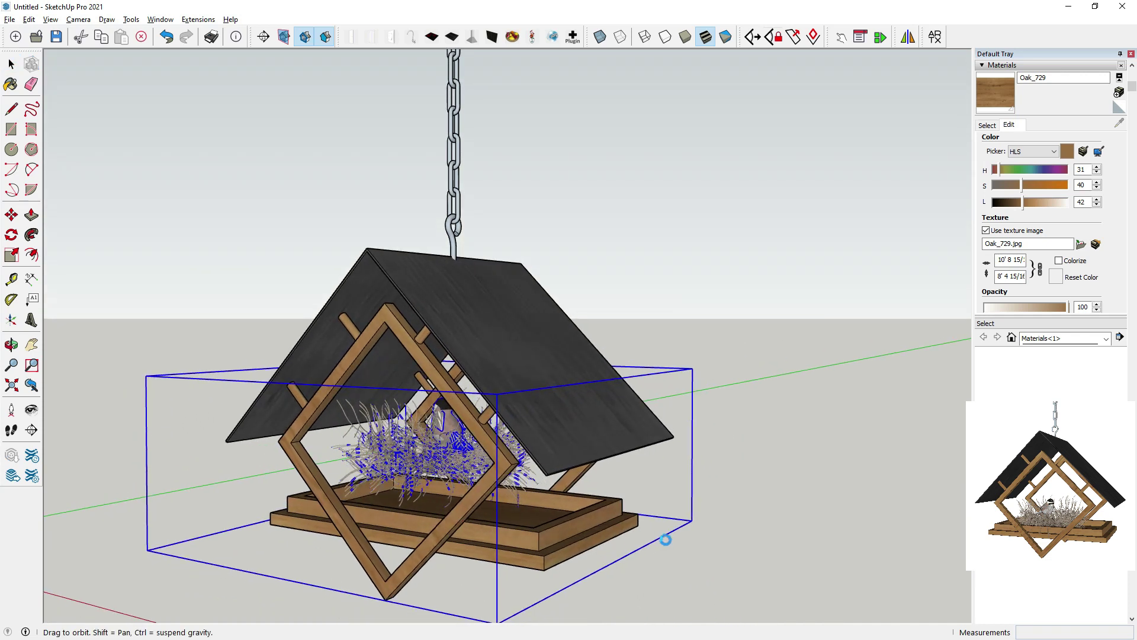
pyautogui.moveTo(526, 488); pyautogui.dragTo(523, 485, button='middle')
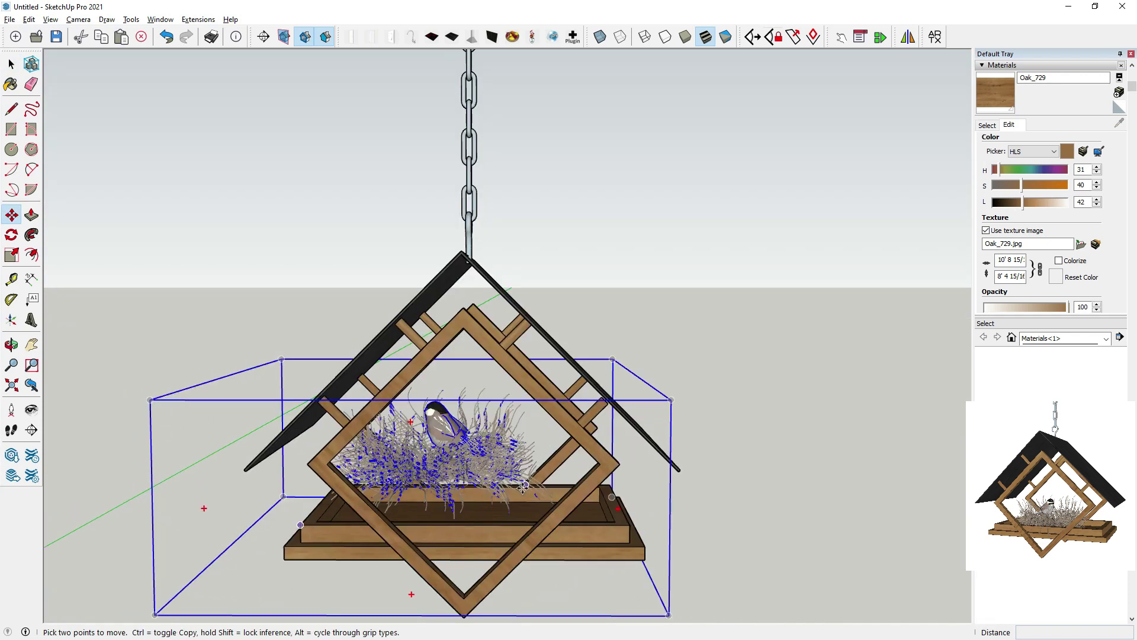
pyautogui.click(462, 484)
pyautogui.moveTo(500, 485); pyautogui.dragTo(523, 461, button='middle')
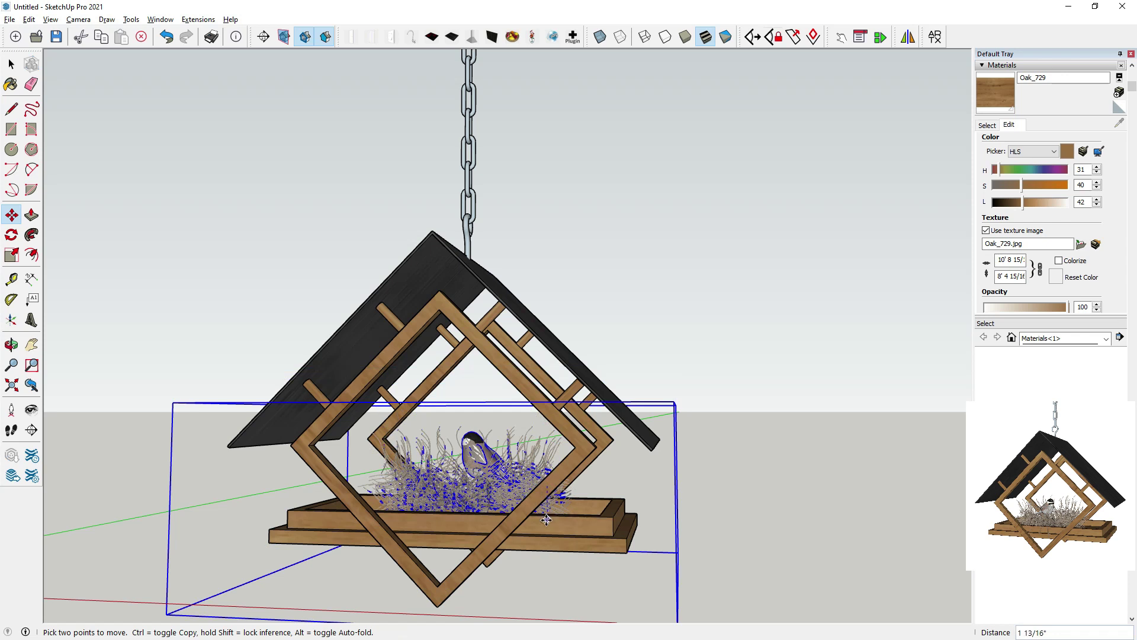
pyautogui.moveTo(465, 558); pyautogui.dragTo(486, 619, button='middle')
pyautogui.scroll(10, 481, 545)
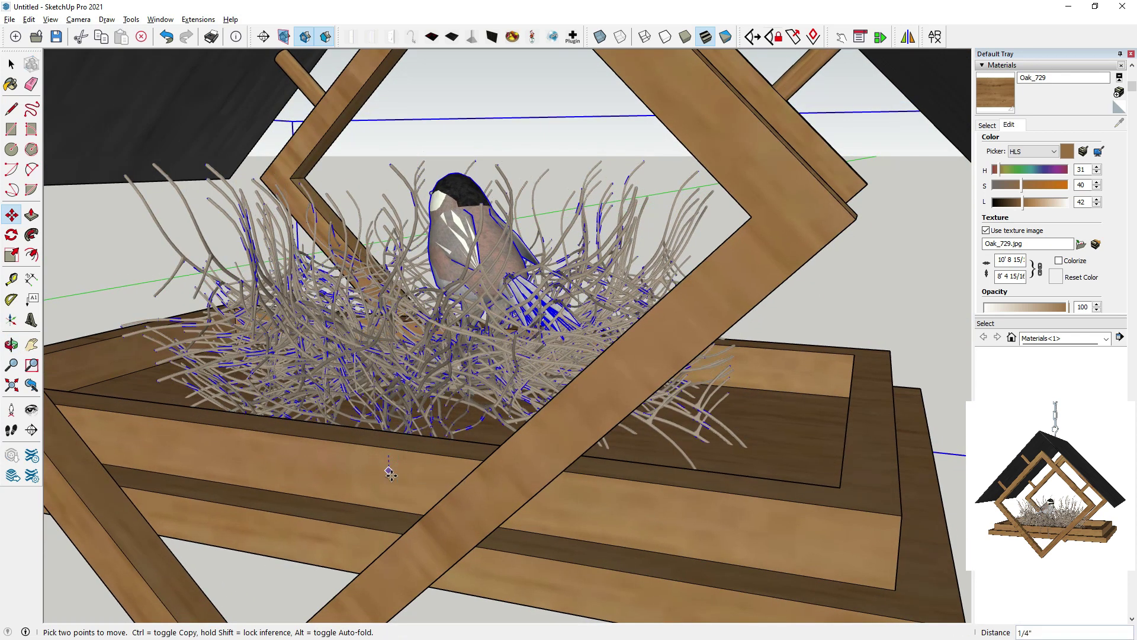
pyautogui.click(391, 479)
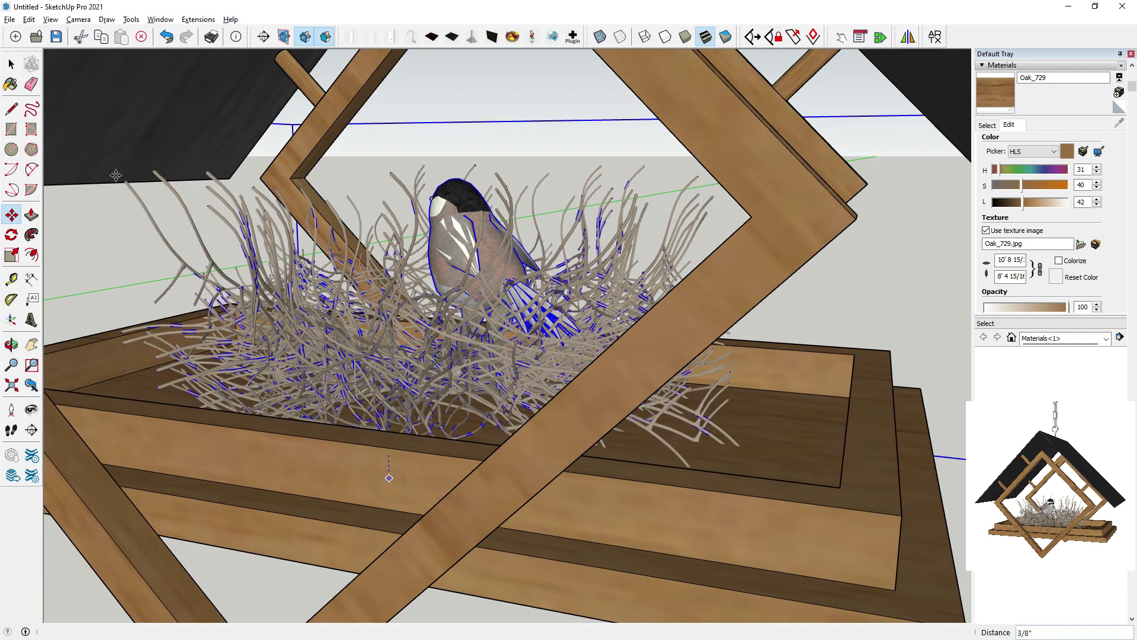
# Flip the bird and nest group along the group's red axis
pyautogui.press('space')
pyautogui.rightClick(426, 426)
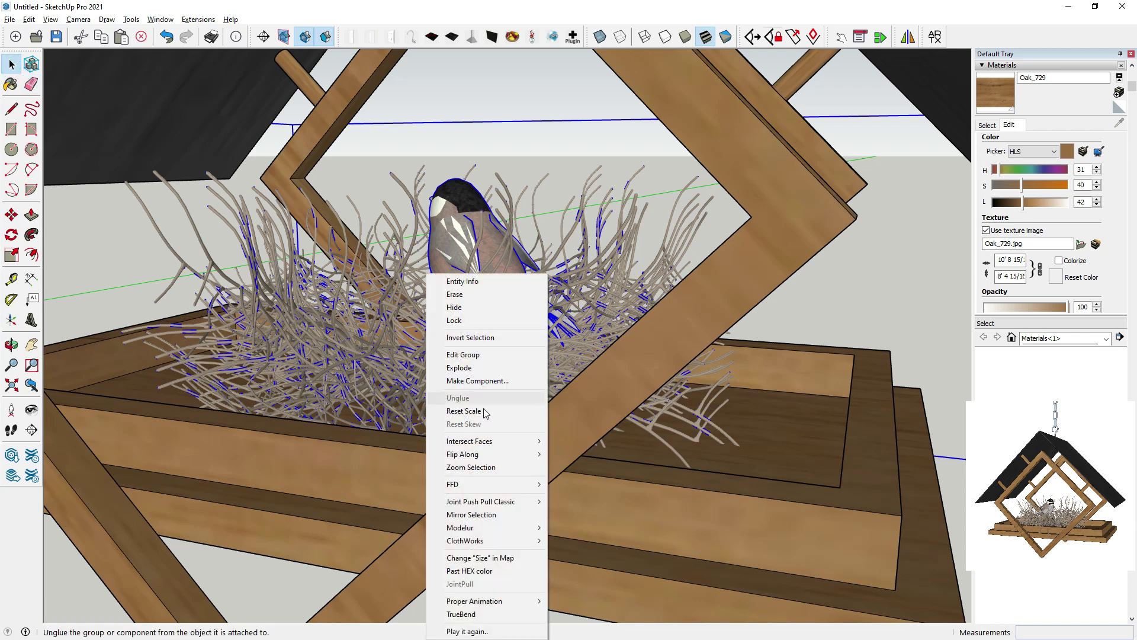
pyautogui.moveTo(476, 455)
pyautogui.click(571, 455)
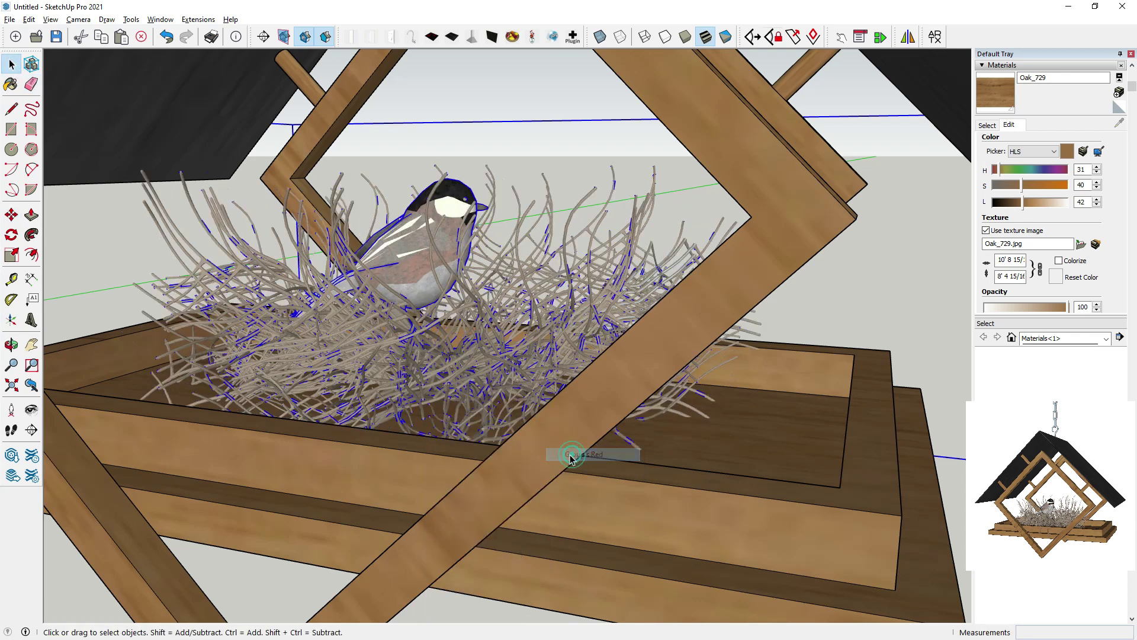
pyautogui.hotkey('ctrl', 'z')
# Flip the bird and nest group along the group's green axis and clear the selection
pyautogui.rightClick(437, 379)
pyautogui.click(477, 454)
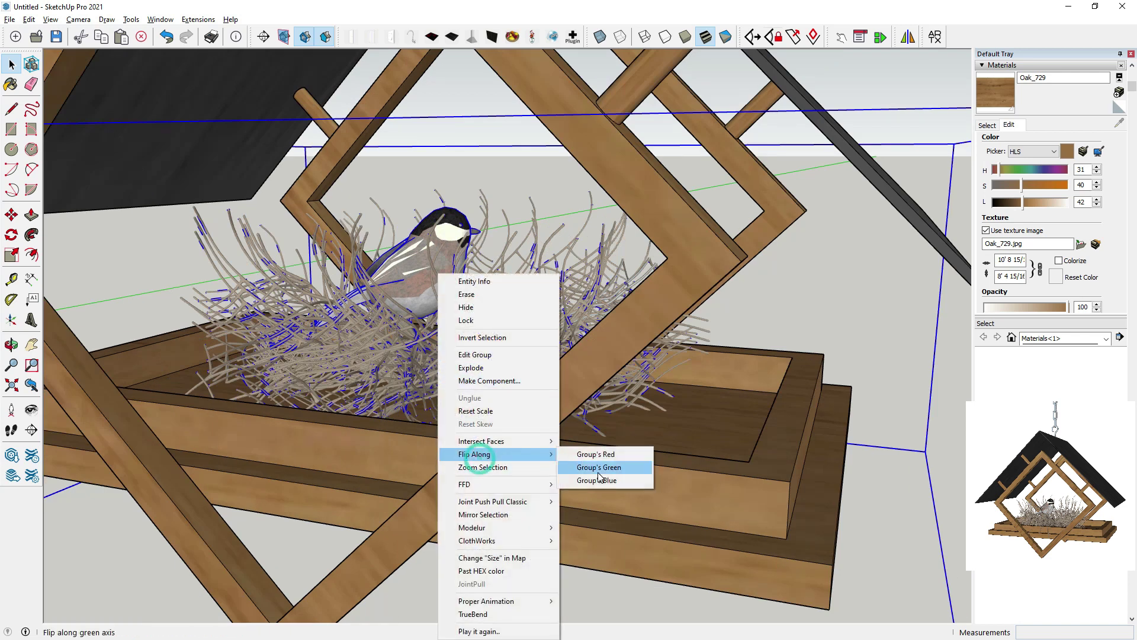
pyautogui.click(604, 468)
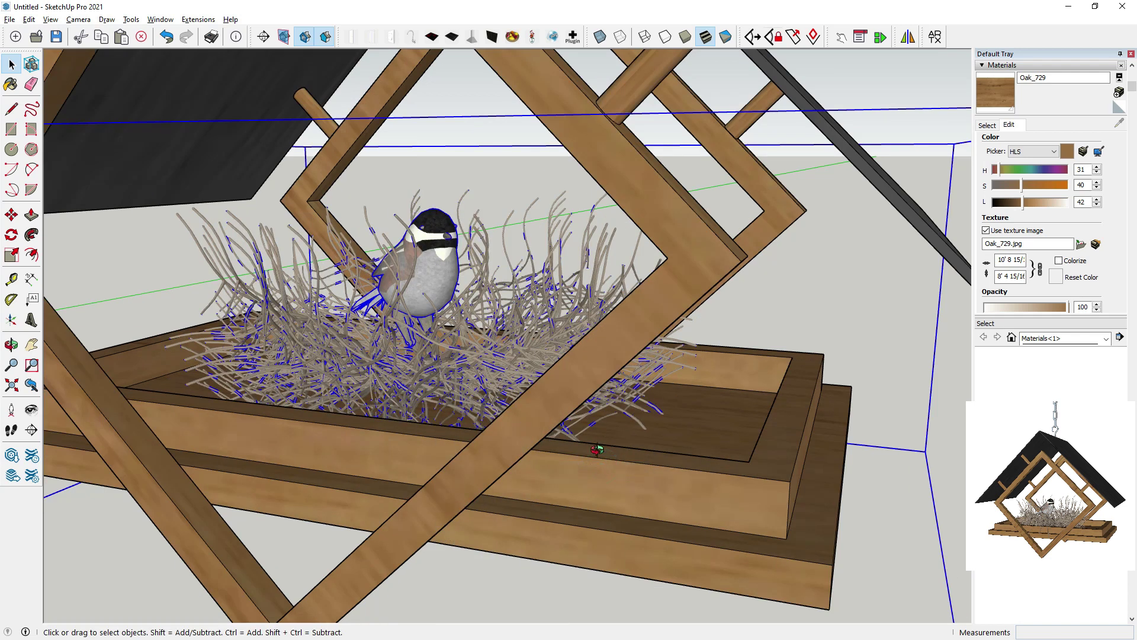
pyautogui.moveTo(597, 450); pyautogui.dragTo(648, 442, button='middle')
pyautogui.scroll(-2, 648, 441)
pyautogui.click(906, 446)
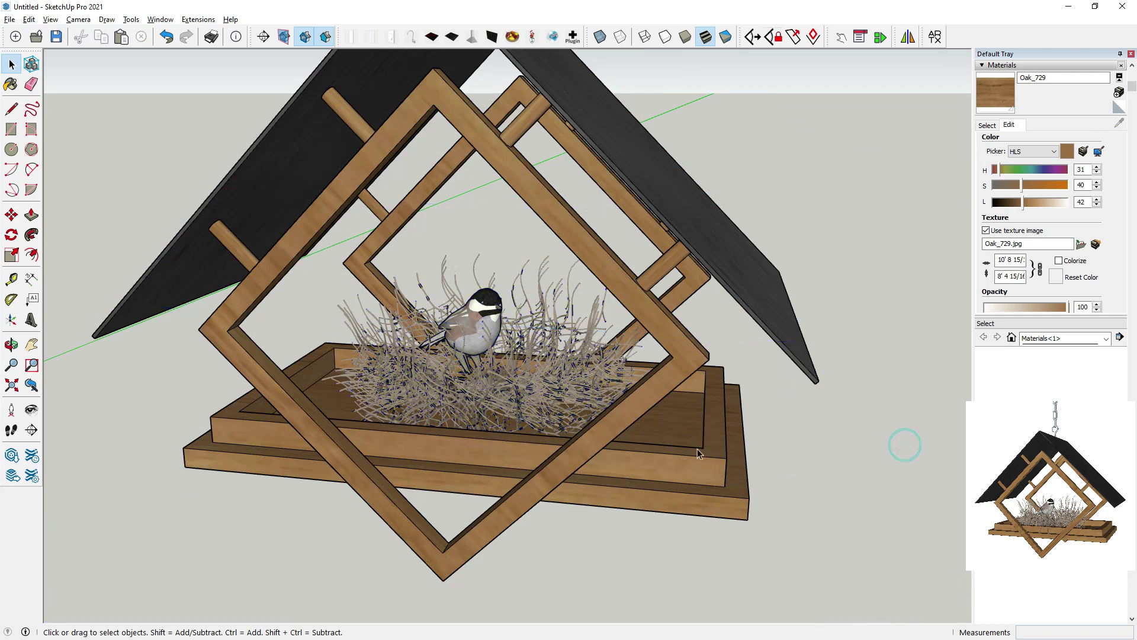
# Group the whole feeder together with its chain, bird and nest
pyautogui.scroll(-3, 563, 449)
pyautogui.moveTo(561, 449); pyautogui.dragTo(465, 394, button='middle')
pyautogui.scroll(2, 513, 418)
pyautogui.scroll(-3, 514, 418)
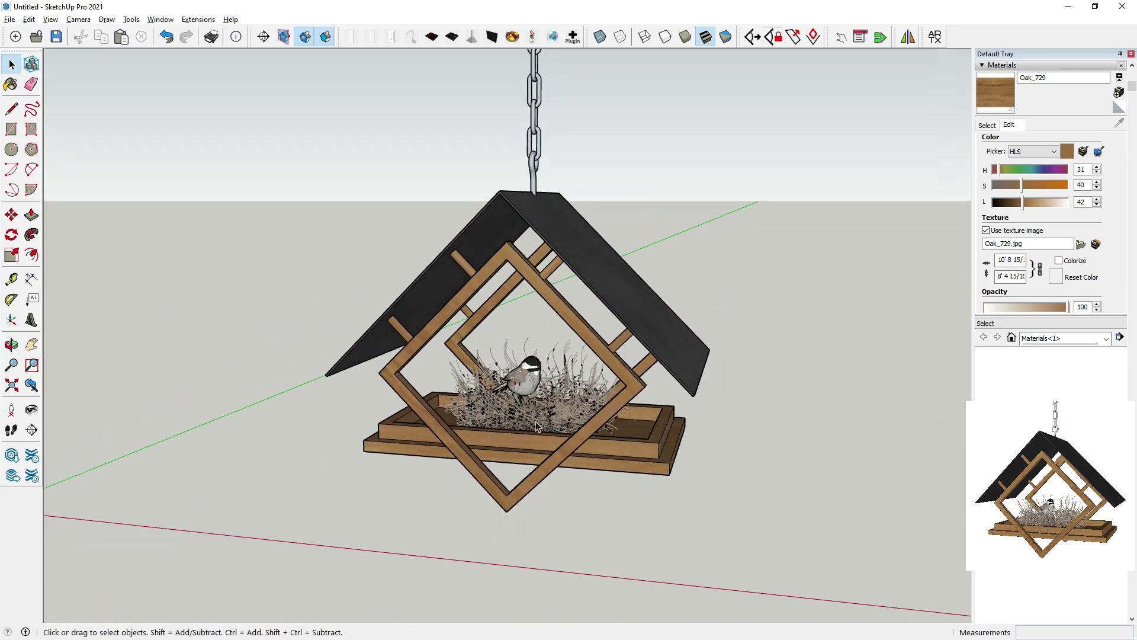
pyautogui.scroll(-2, 539, 423)
pyautogui.moveTo(542, 422); pyautogui.dragTo(549, 403, button='middle')
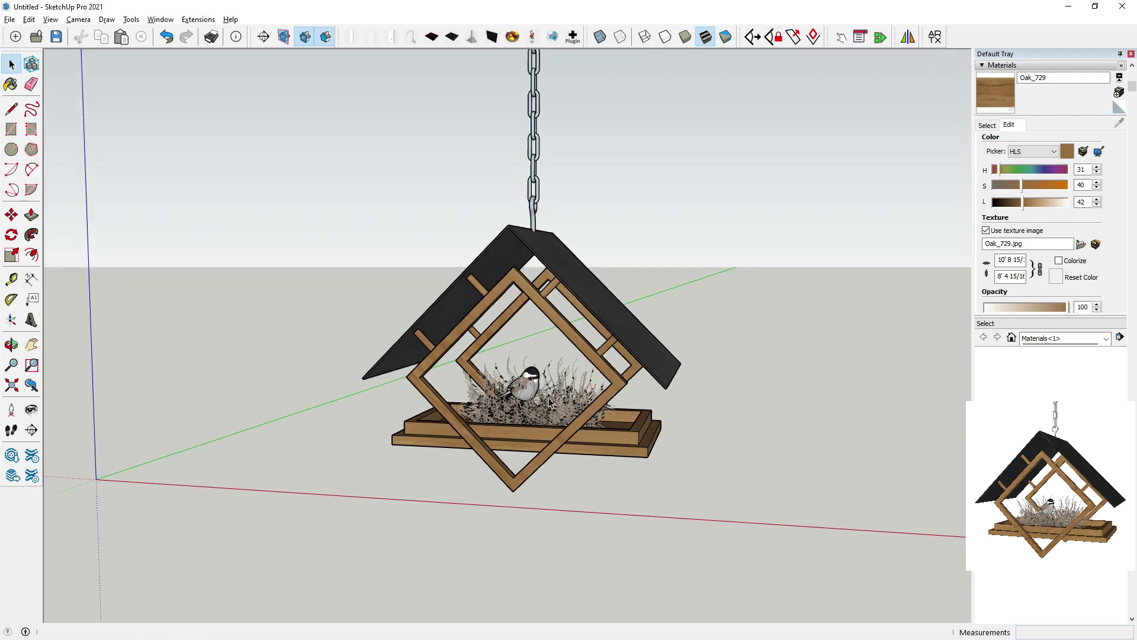
pyautogui.rightClick(584, 267)
pyautogui.click(667, 382)
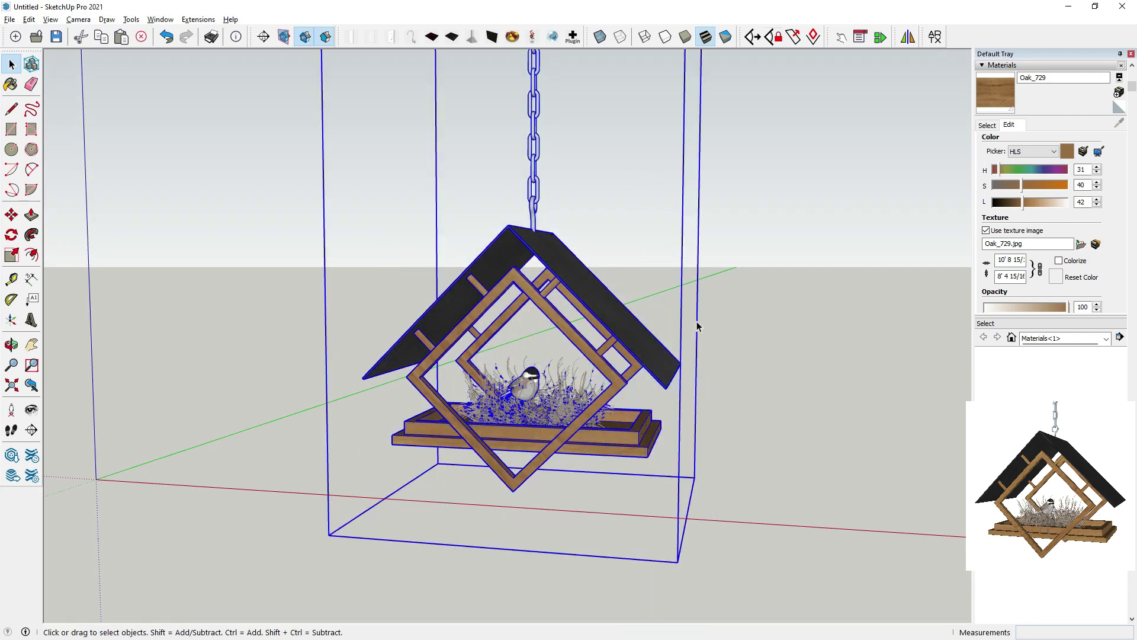
# Clear the selection and save the model under the name Birds
pyautogui.scroll(-1, 601, 460)
pyautogui.click(688, 405)
pyautogui.scroll(1, 585, 331)
pyautogui.scroll(1, 584, 330)
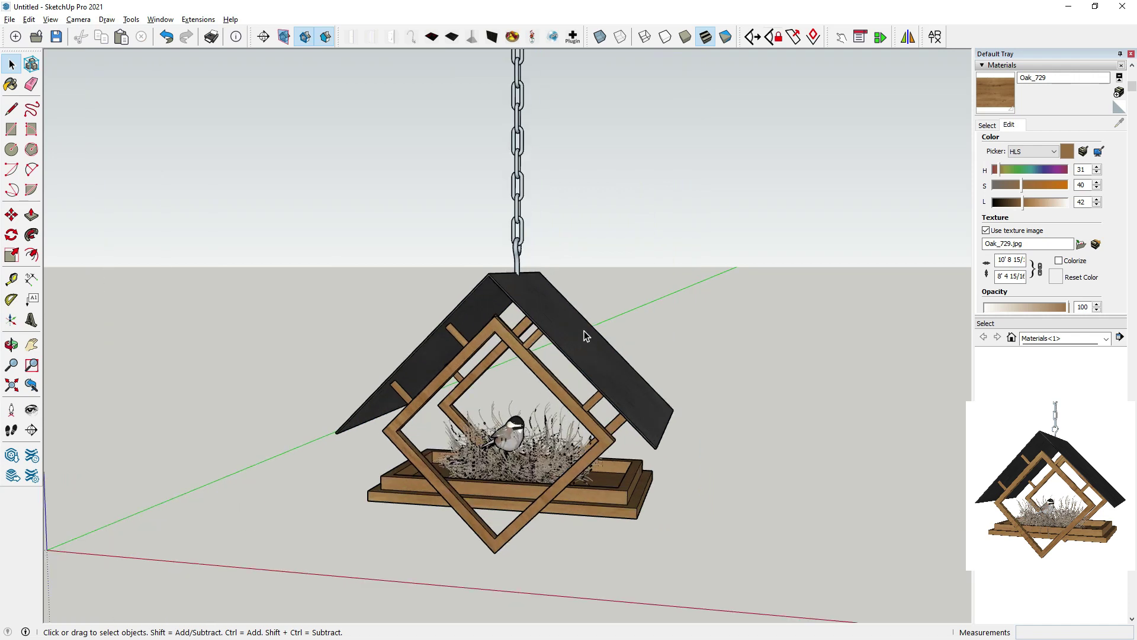
pyautogui.hotkey('ctrl', 's')
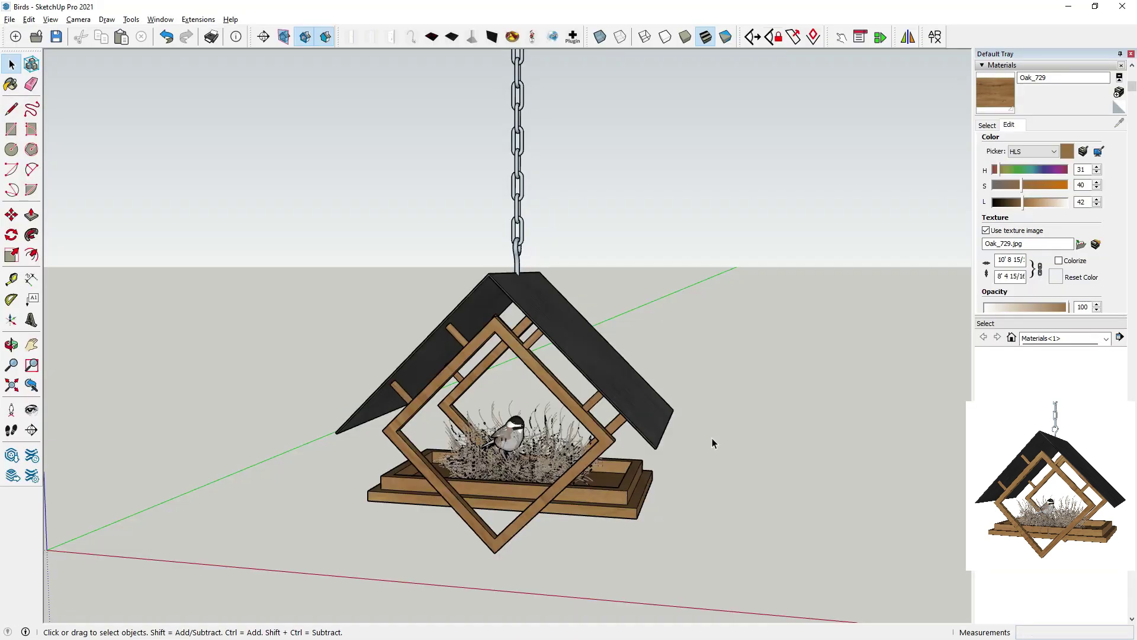
pyautogui.click(712, 440)
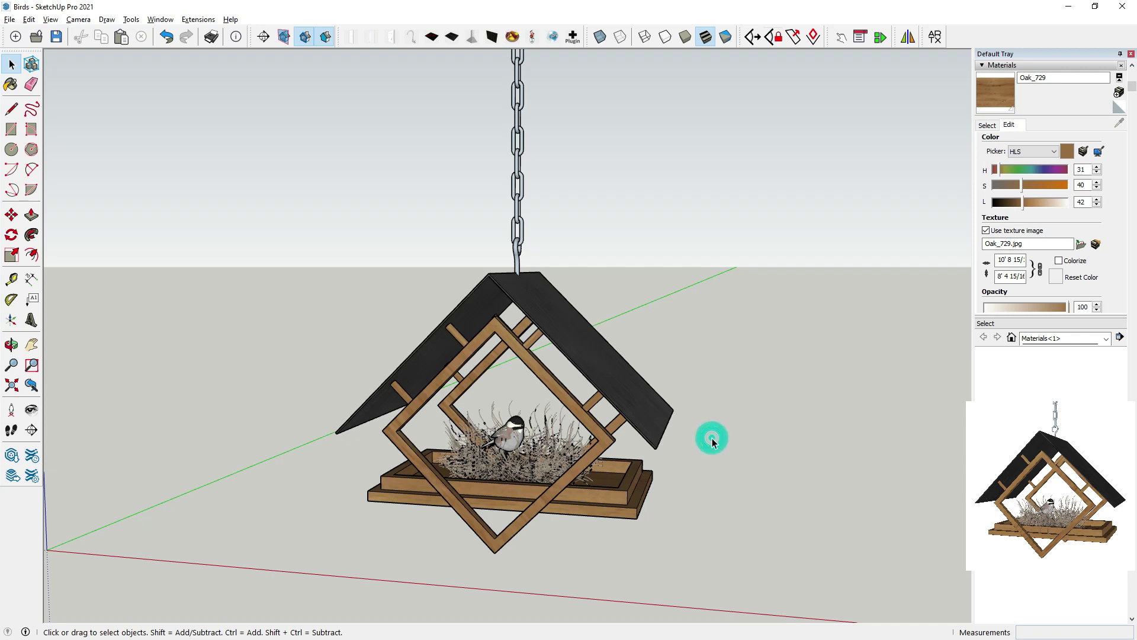